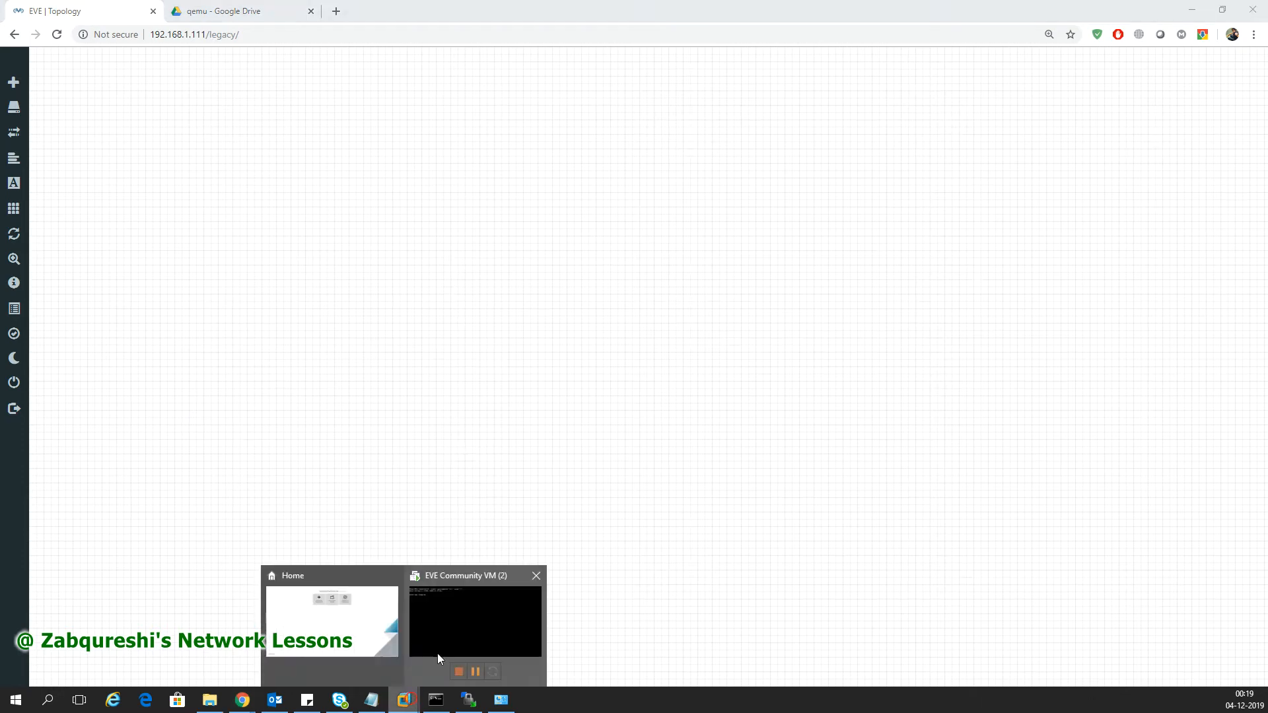
Copy the Drive qemu images folder's web address after briefly checking the EVE VM console
{"action": "left_click", "coordinate": [430, 638]}
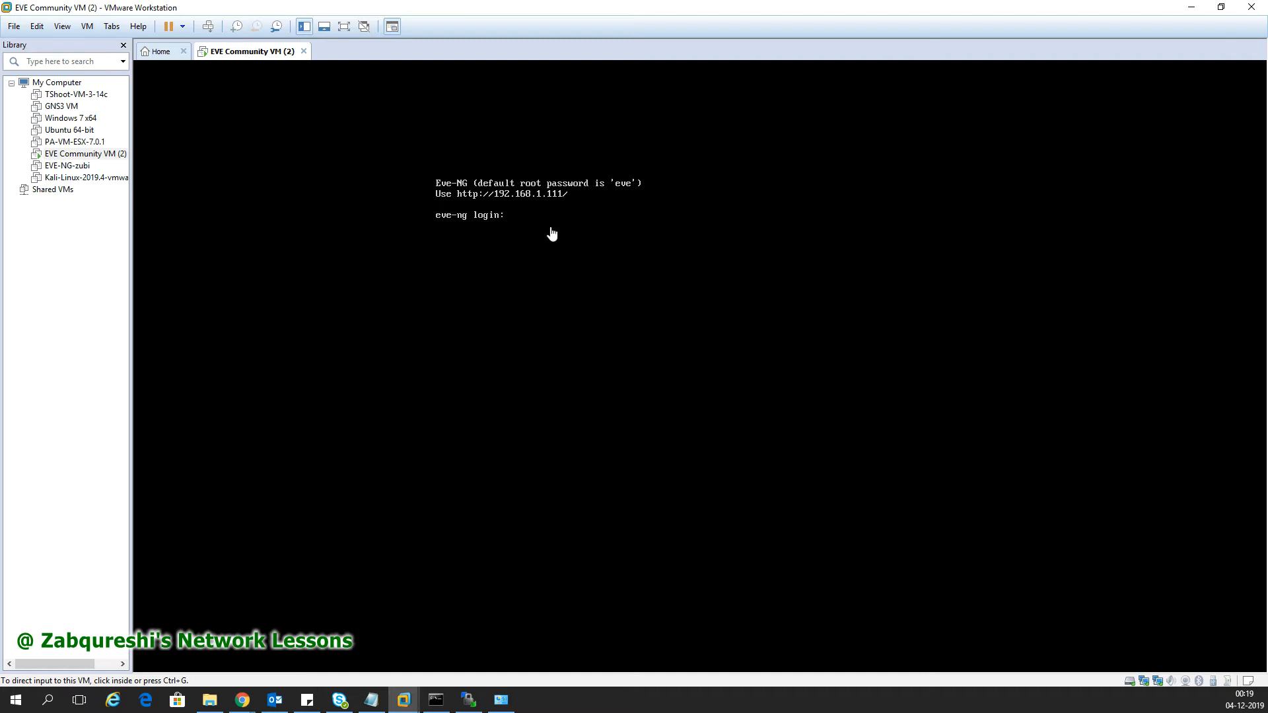
{"action": "left_click", "coordinate": [1190, 8]}
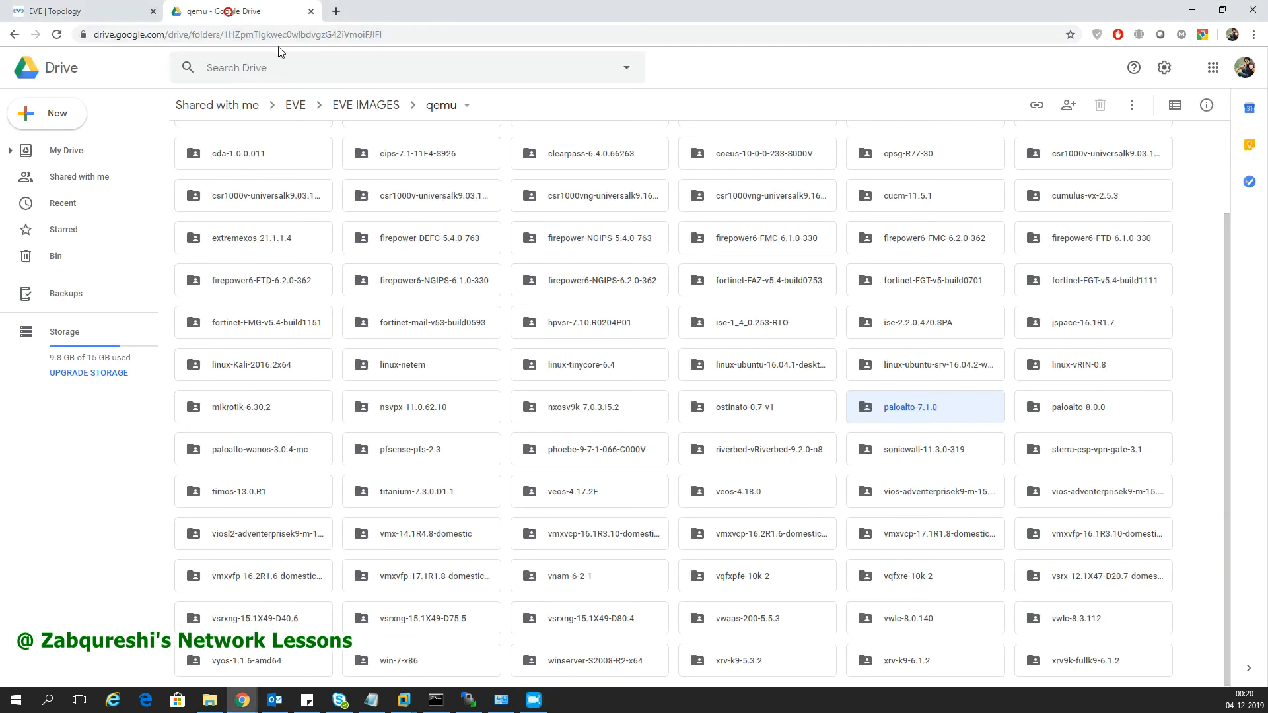
{"action": "left_click", "coordinate": [296, 34]}
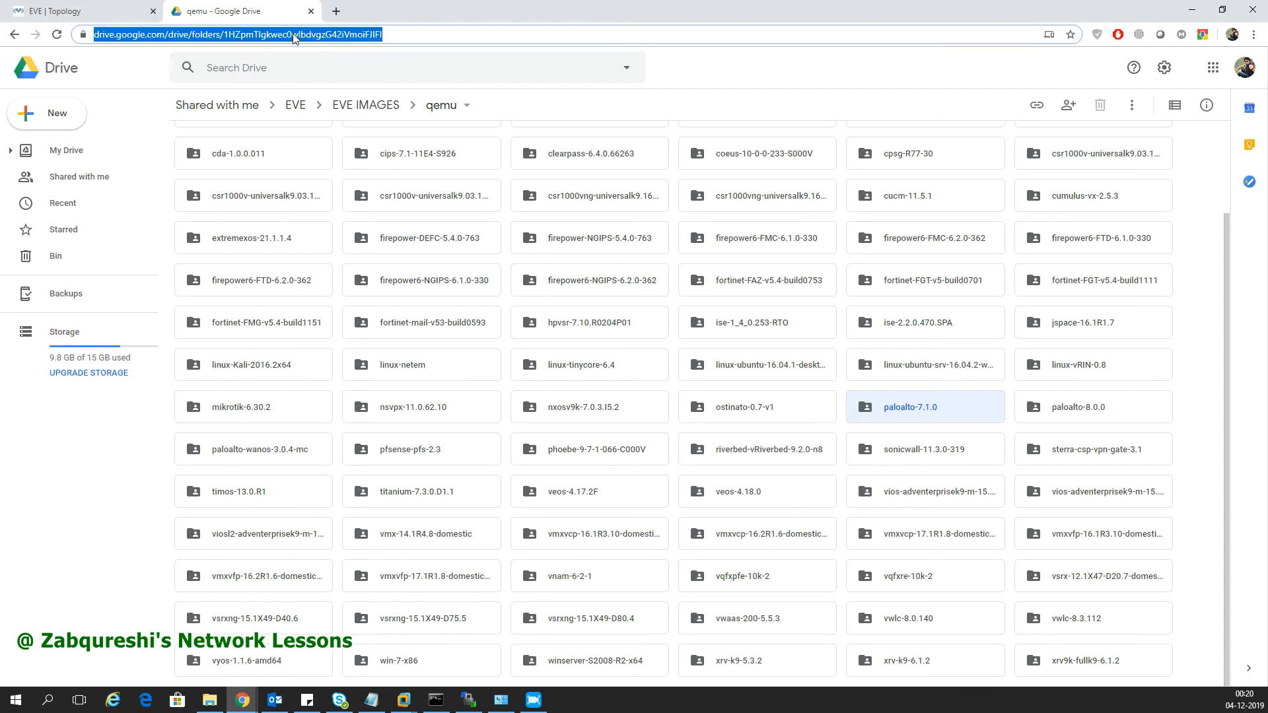
{"action": "right_click", "coordinate": [296, 35]}
{"action": "left_click", "coordinate": [327, 104]}
{"action": "left_click", "coordinate": [209, 700]}
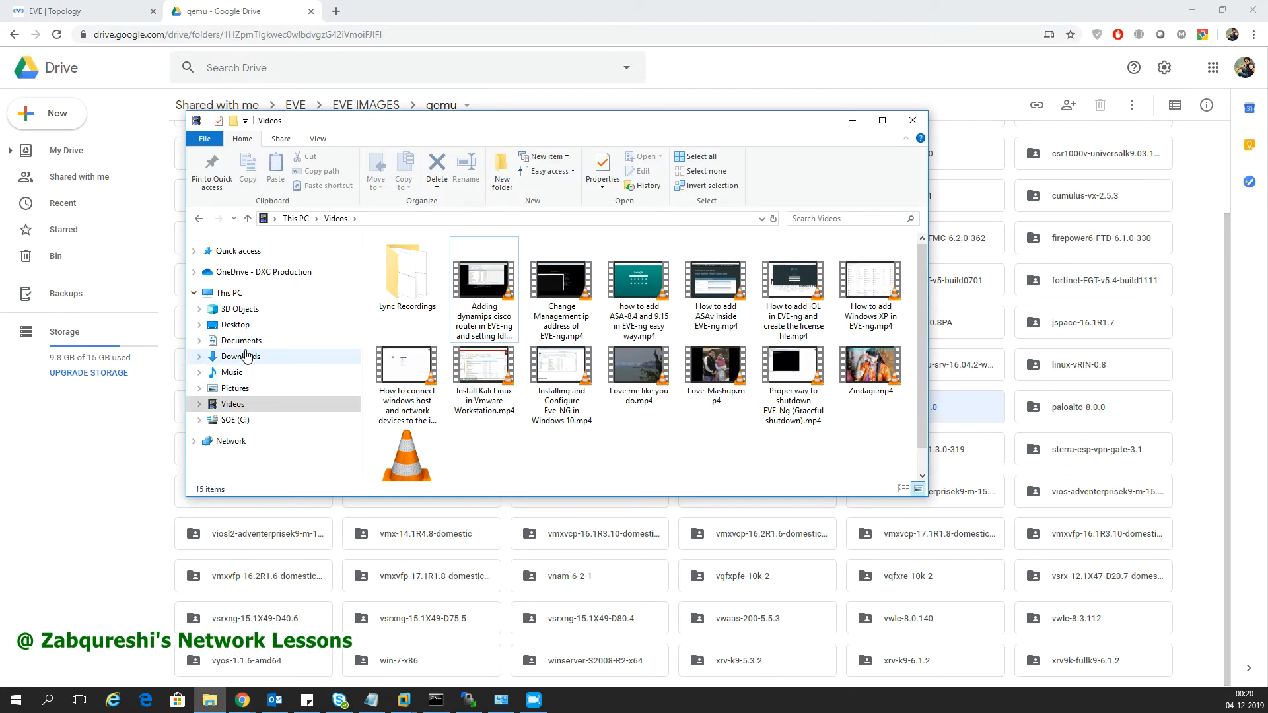
Browse to OneDrive > Study > Setup > EVE-IMAGES > qemu in File Explorer
{"action": "left_click", "coordinate": [260, 271]}
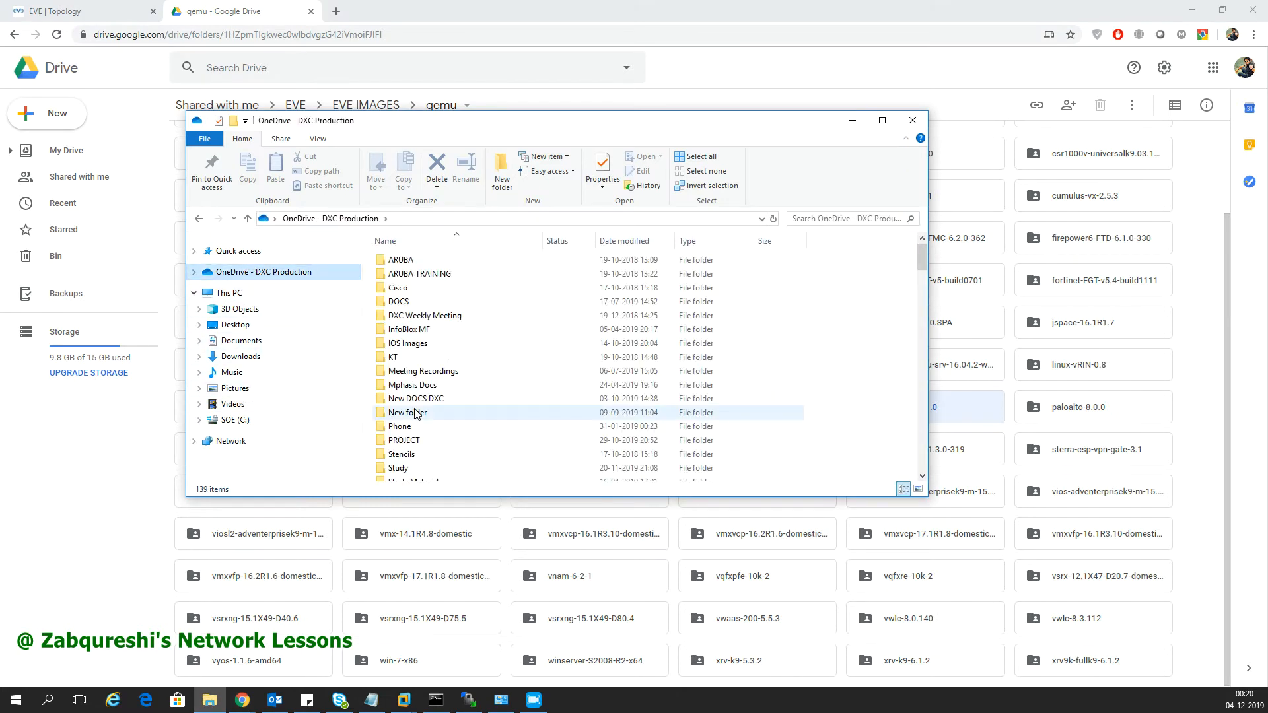
{"action": "double_click", "coordinate": [398, 467]}
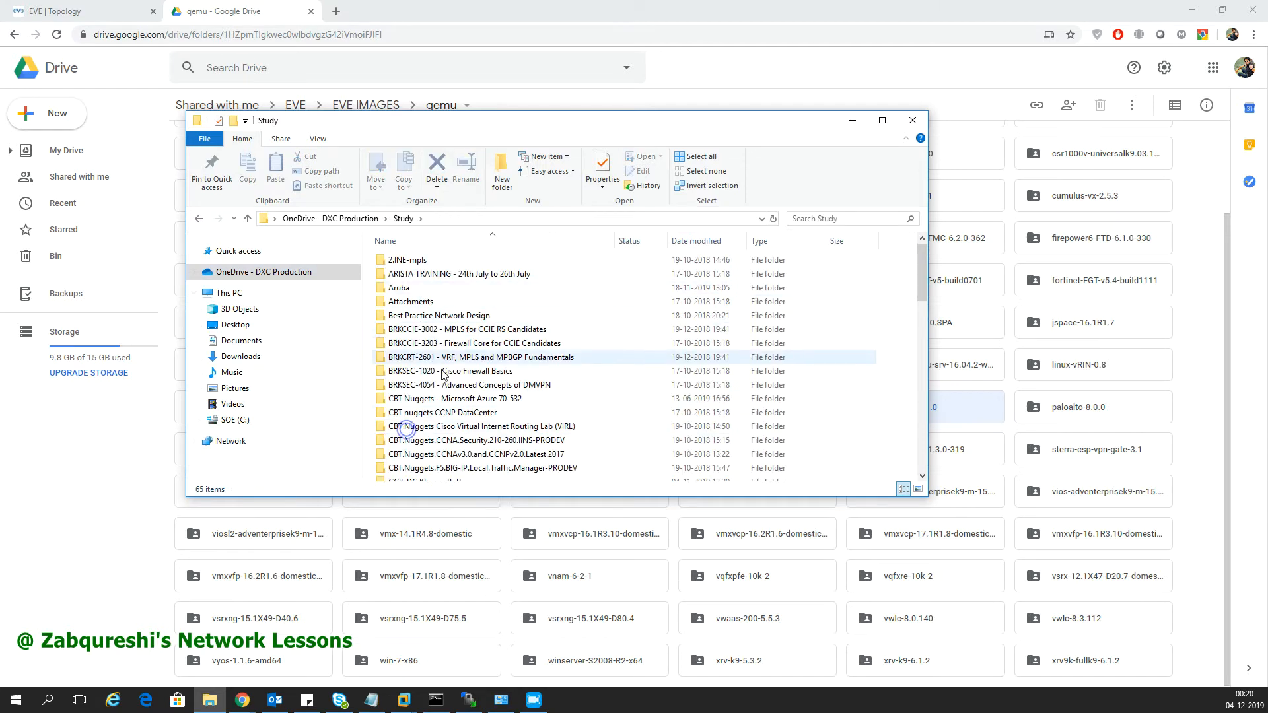
{"action": "scroll", "coordinate": [408, 426], "scroll_direction": "down", "scroll_amount": 5}
{"action": "scroll", "coordinate": [408, 427], "scroll_direction": "down", "scroll_amount": 3}
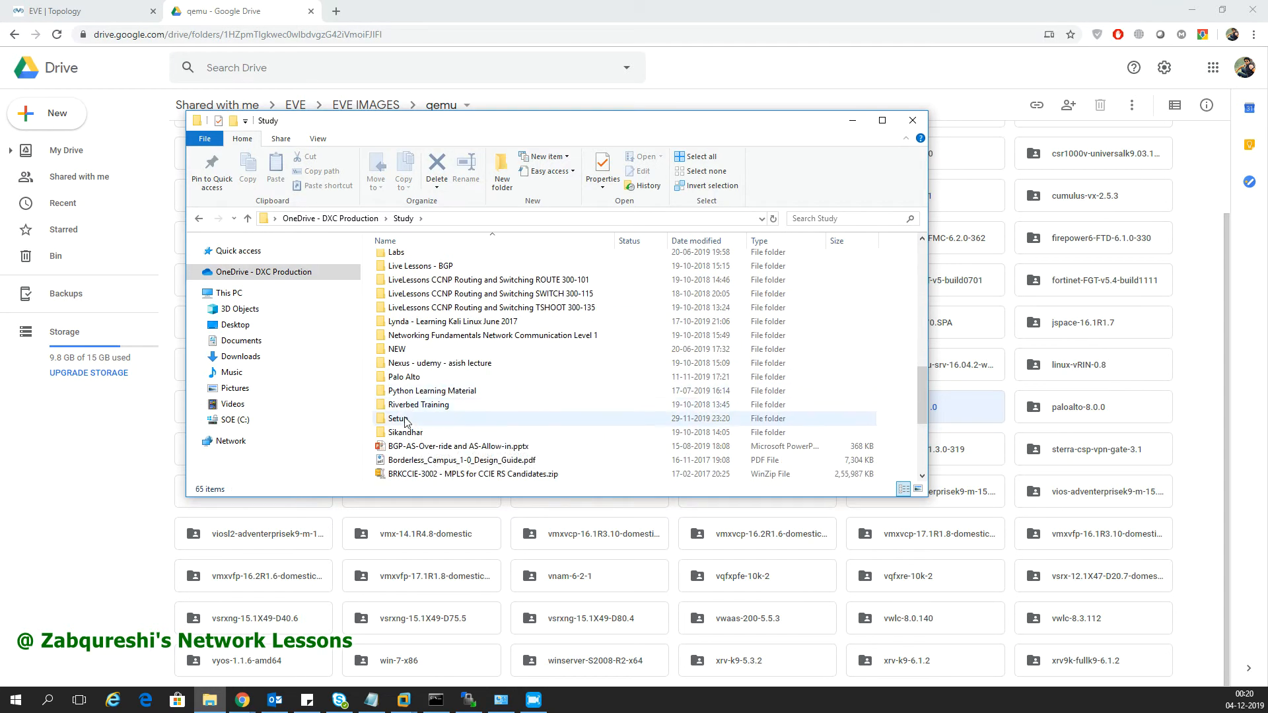
{"action": "double_click", "coordinate": [399, 419]}
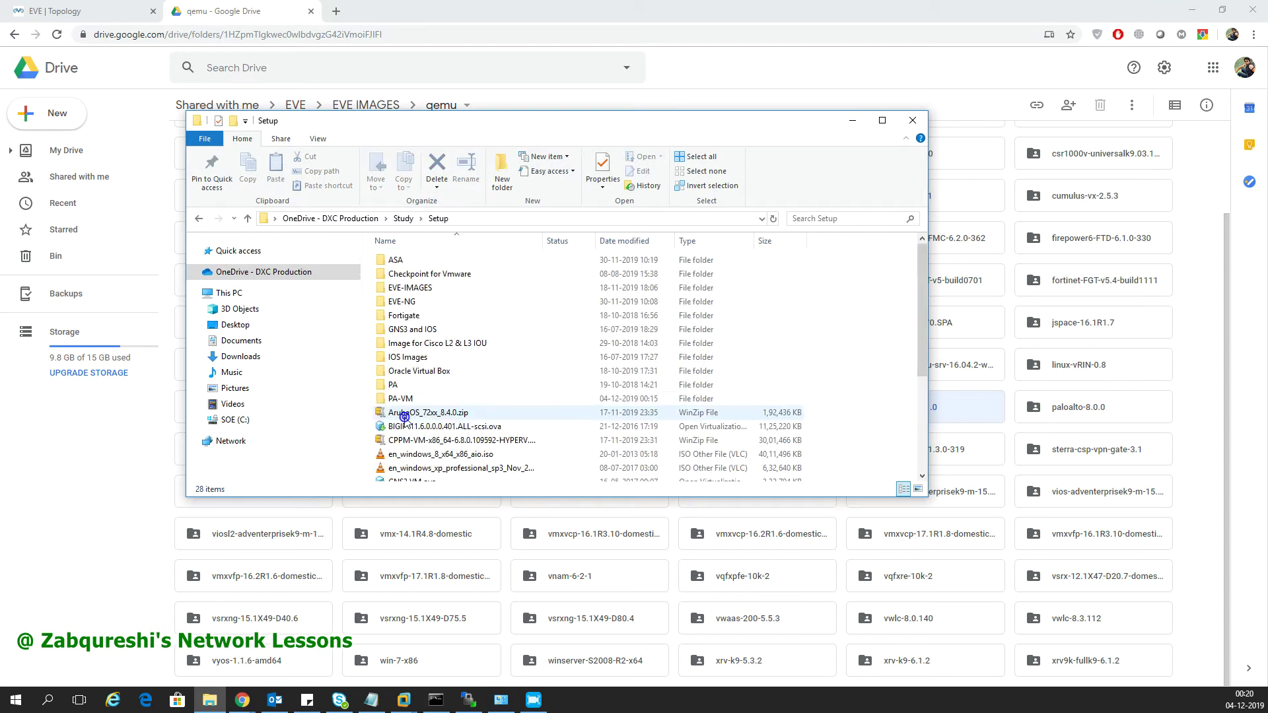
{"action": "double_click", "coordinate": [420, 290]}
{"action": "double_click", "coordinate": [404, 288]}
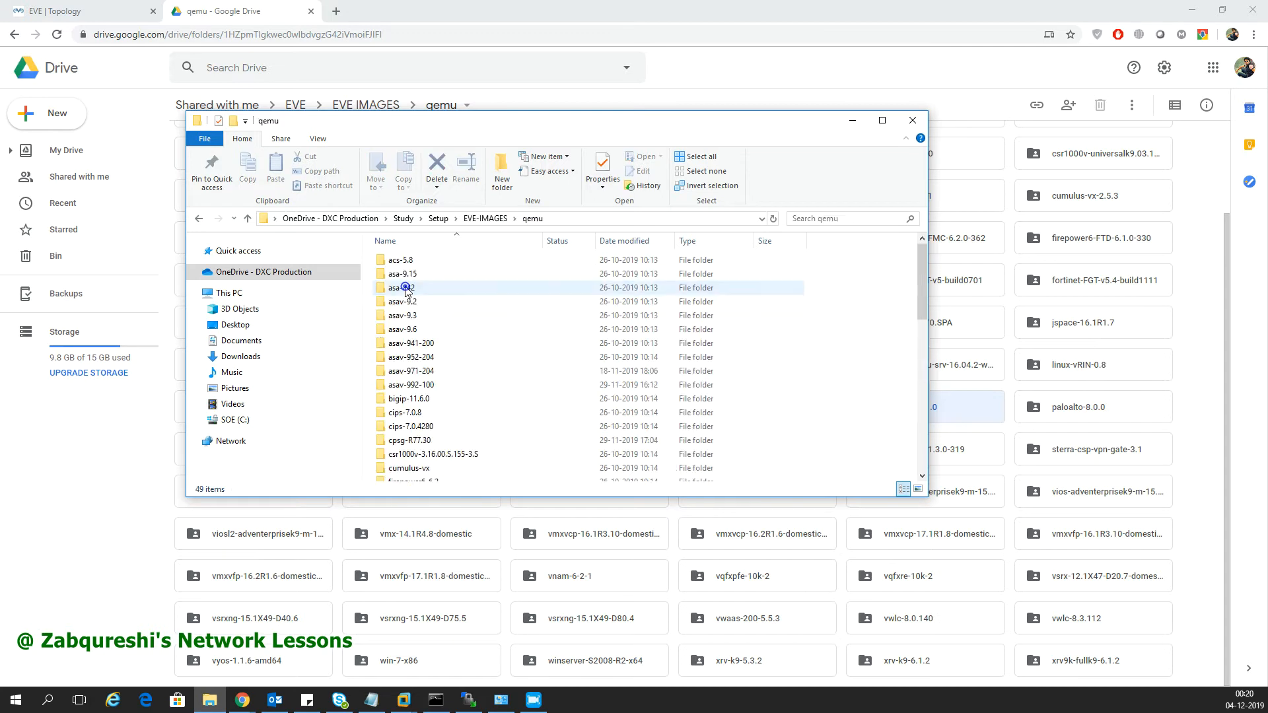
{"action": "scroll", "coordinate": [416, 376], "scroll_direction": "down", "scroll_amount": 5}
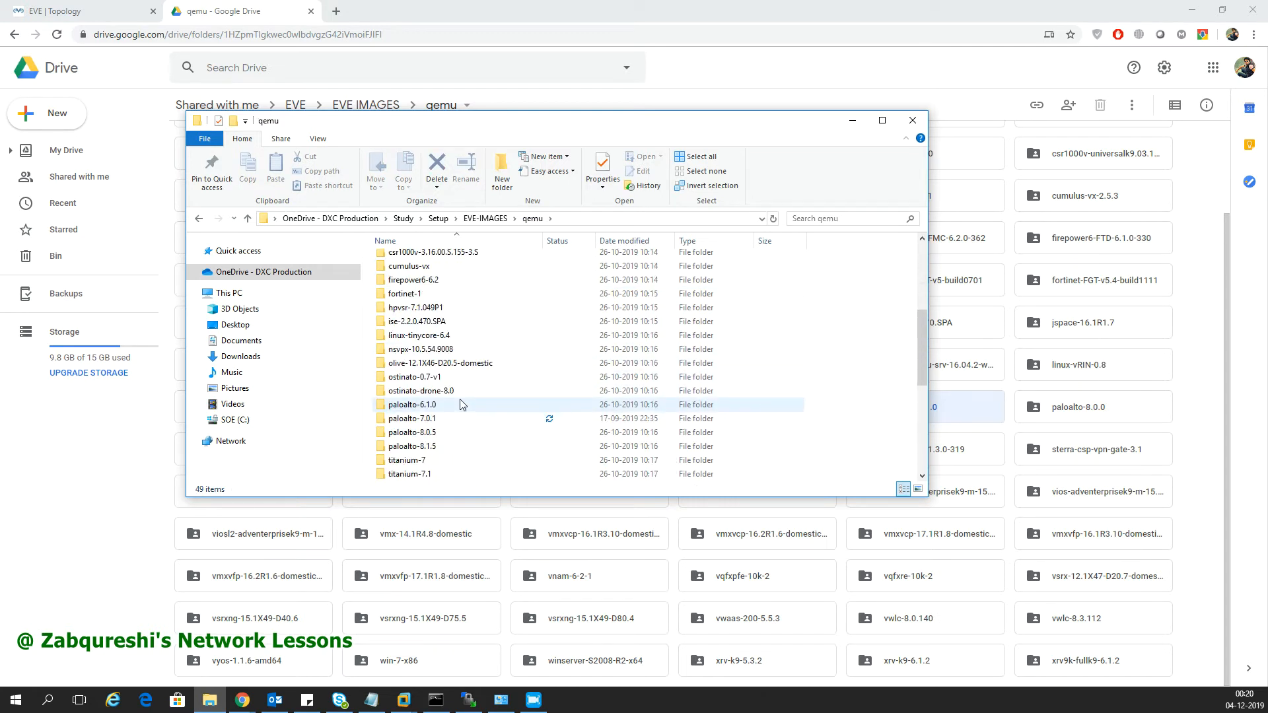
Check that paloalto-8.0.5 holds virtioa.qcow2, then return to the qemu folder
{"action": "left_click", "coordinate": [416, 433]}
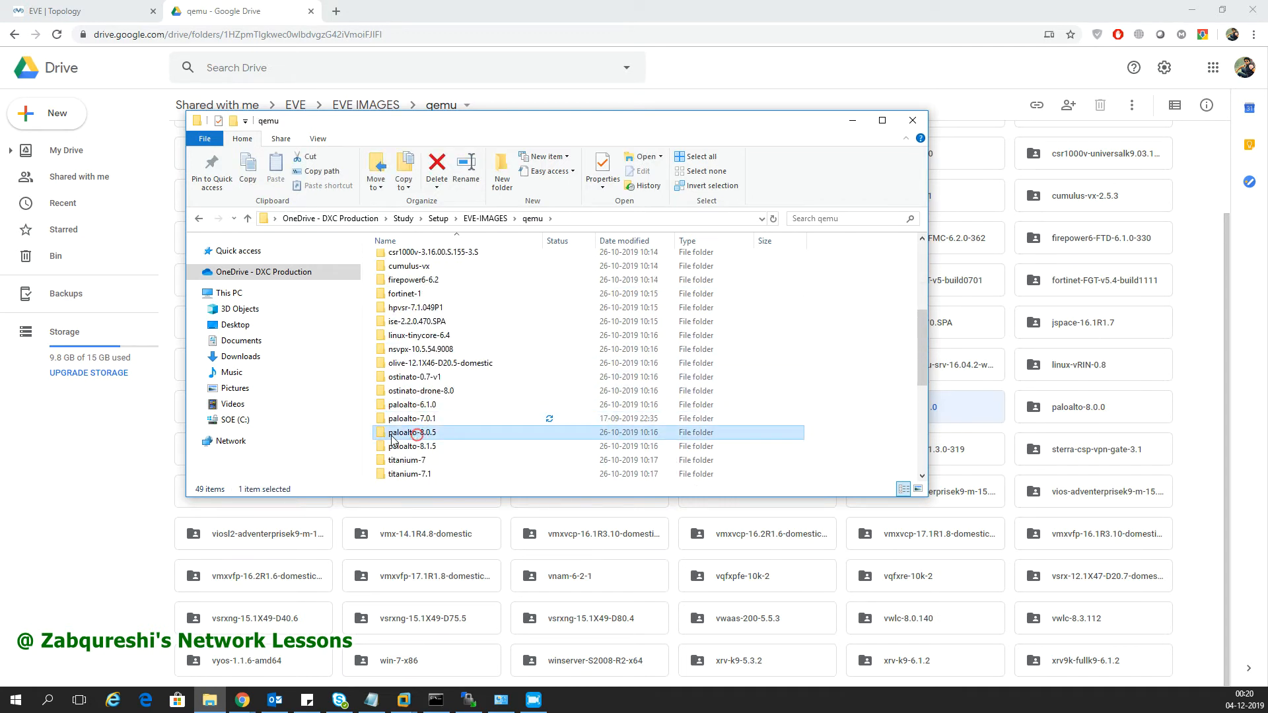
{"action": "double_click", "coordinate": [411, 432]}
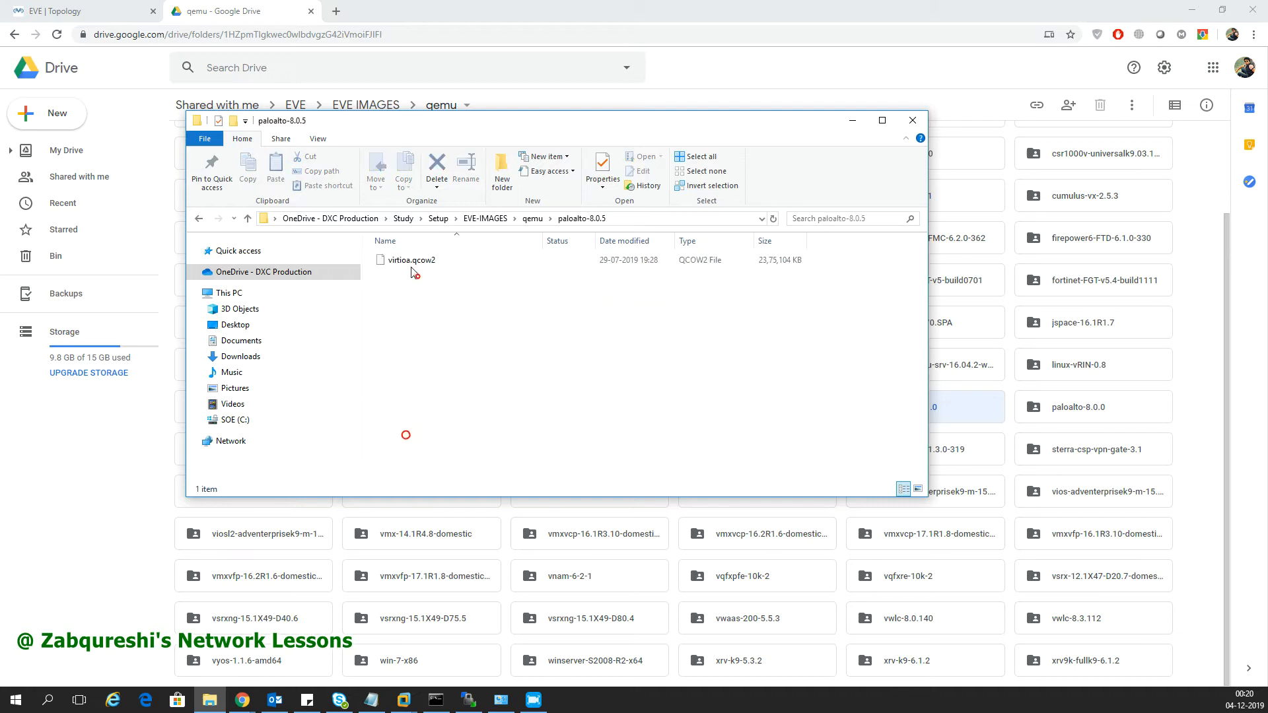
{"action": "left_click", "coordinate": [532, 218]}
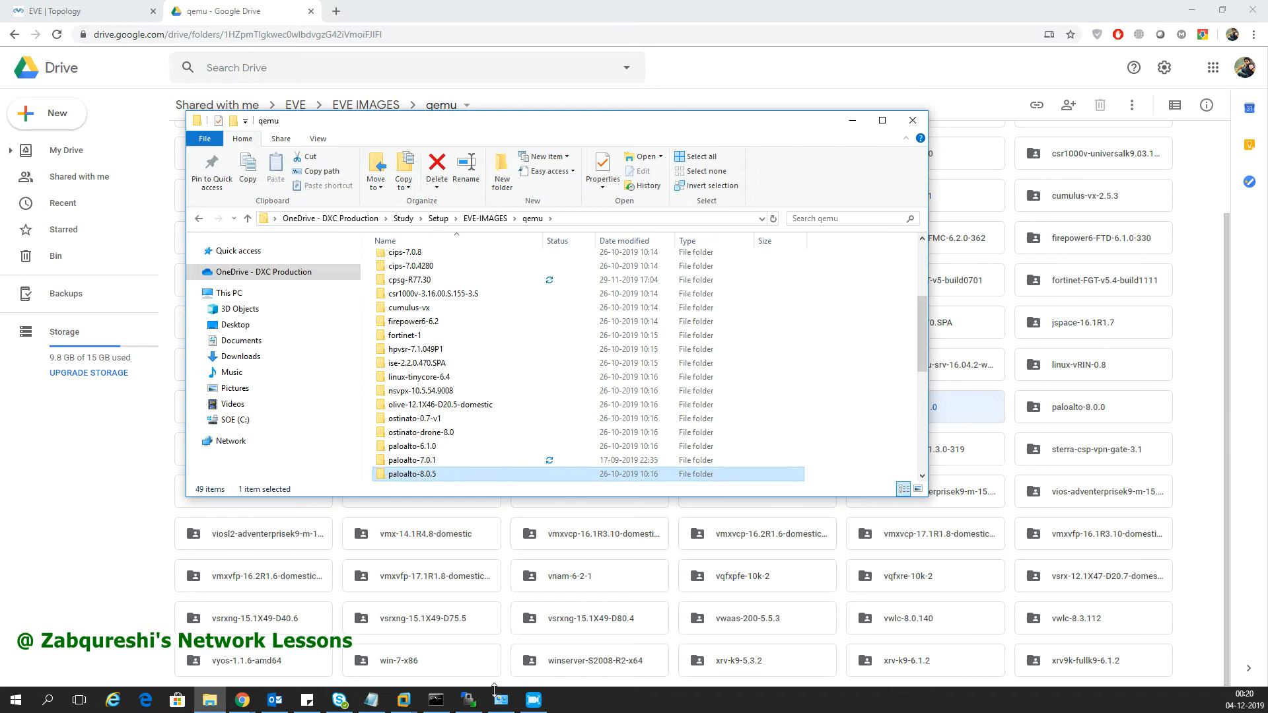
{"action": "mouse_move", "coordinate": [469, 700]}
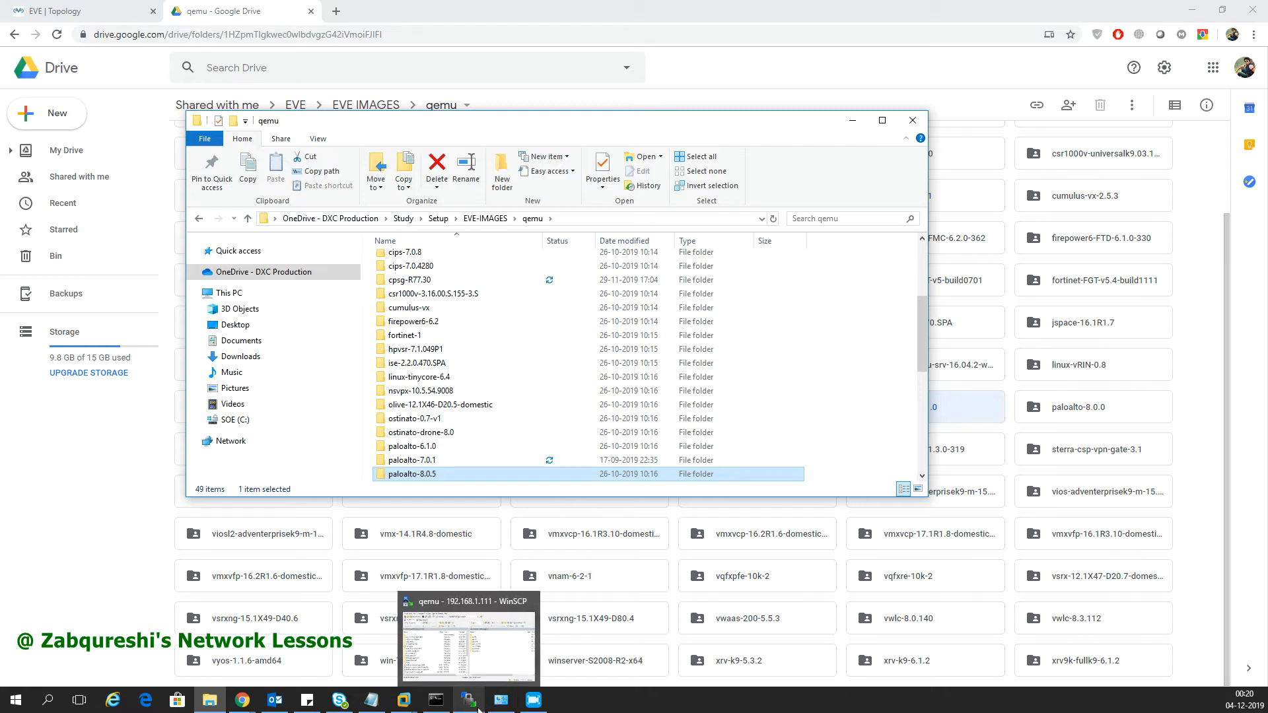
{"action": "left_click", "coordinate": [468, 641]}
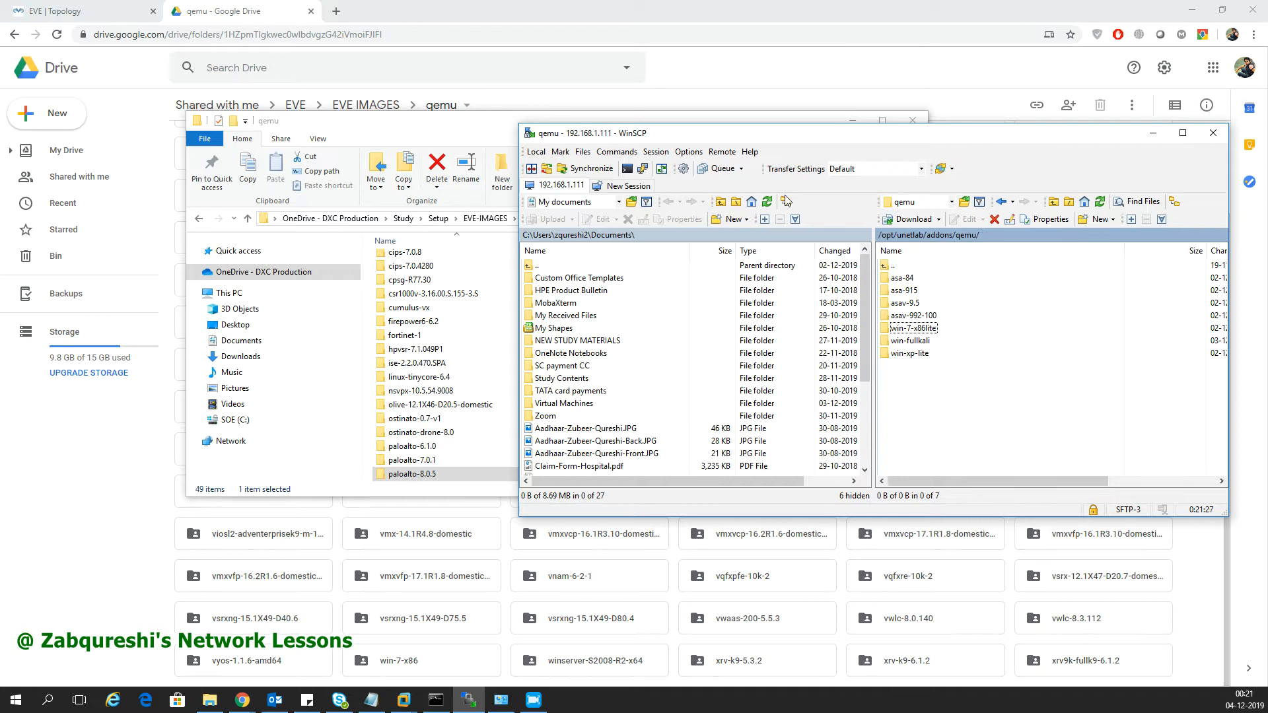
Drag paloalto-8.0.5 from Explorer into the remote /opt/unetlab/addons/qemu/ pane in WinSCP
{"action": "left_click_drag", "start_coordinate": [565, 134], "coordinate": [514, 131]}
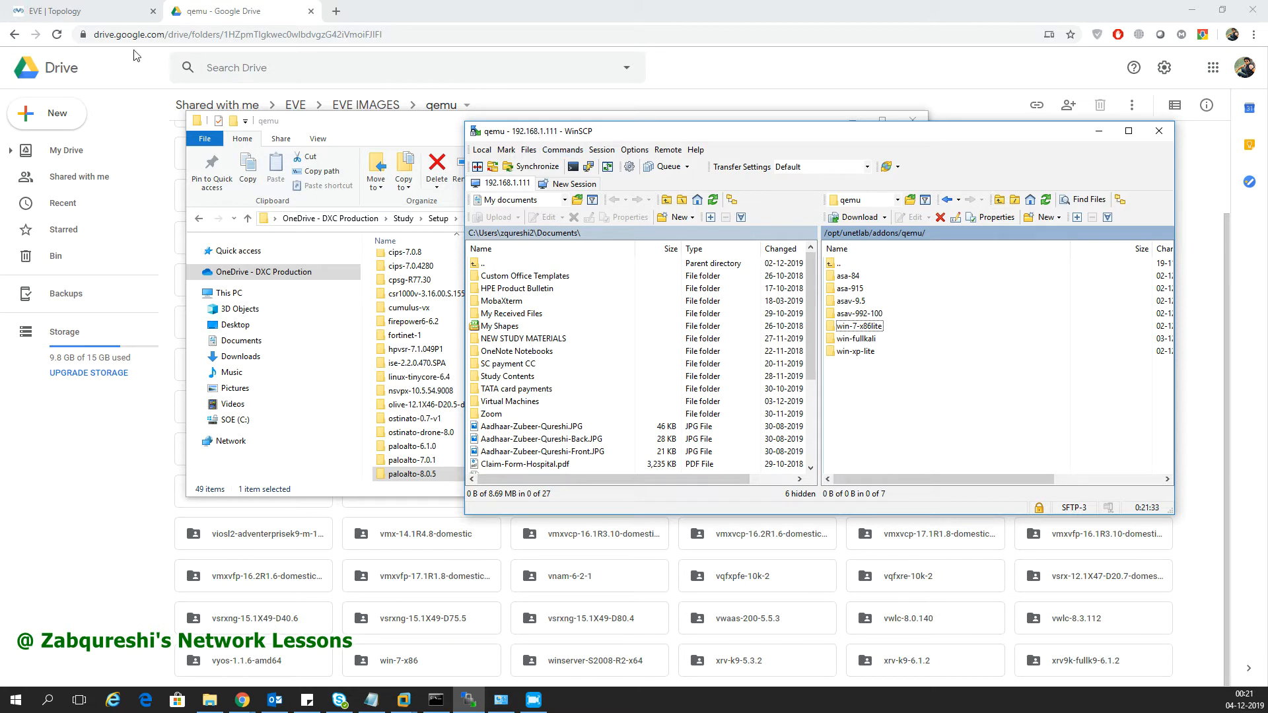
{"action": "left_click", "coordinate": [402, 700]}
{"action": "left_click", "coordinate": [473, 619]}
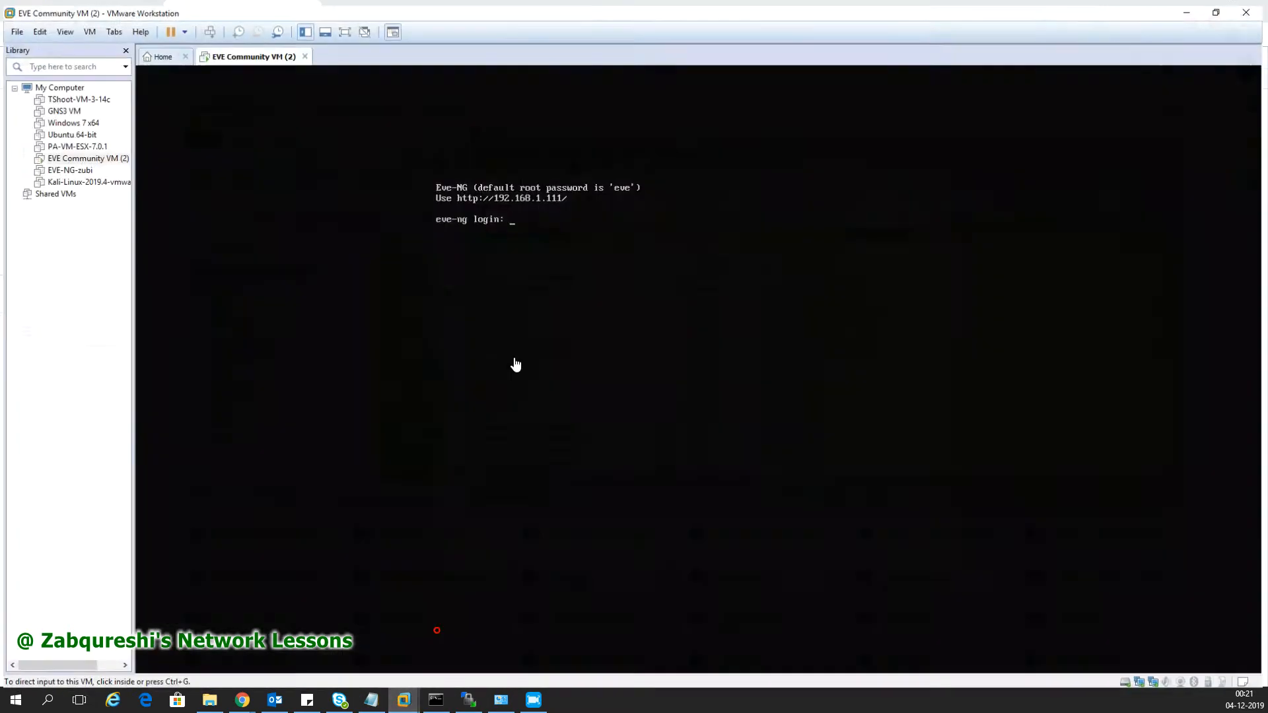
{"action": "left_click", "coordinate": [1191, 9]}
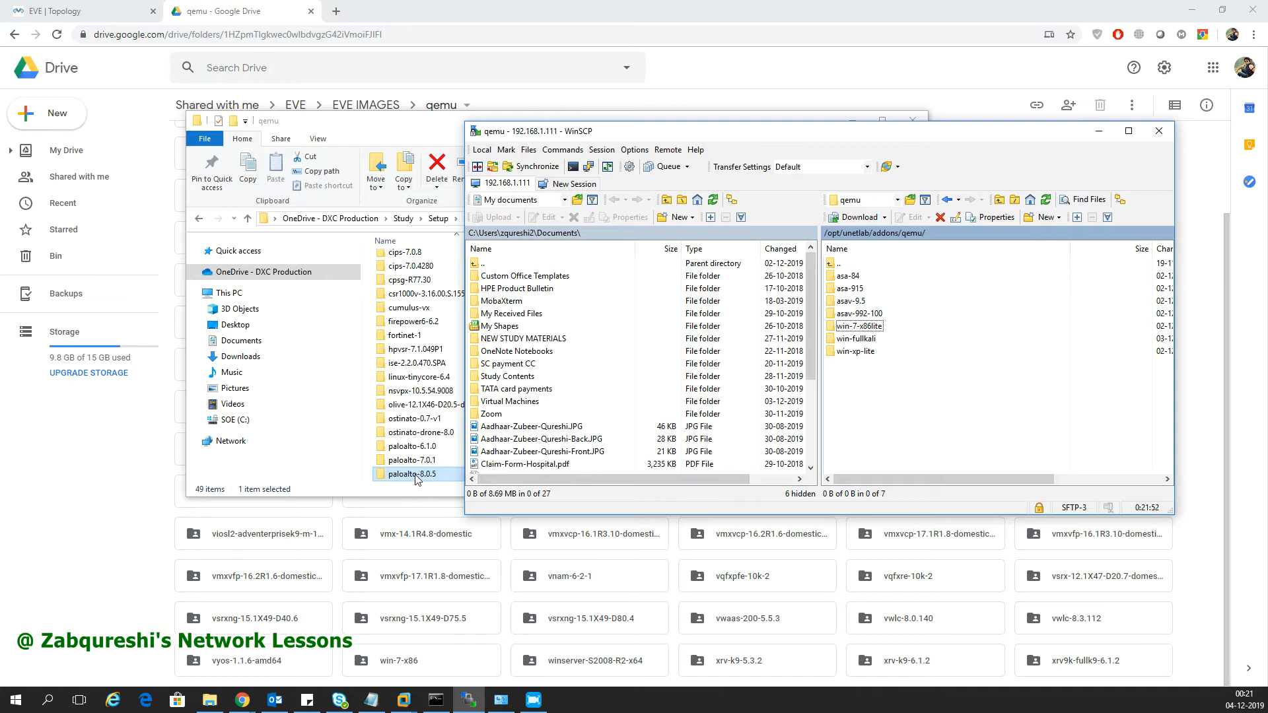
{"action": "left_click_drag", "start_coordinate": [411, 474], "coordinate": [872, 406]}
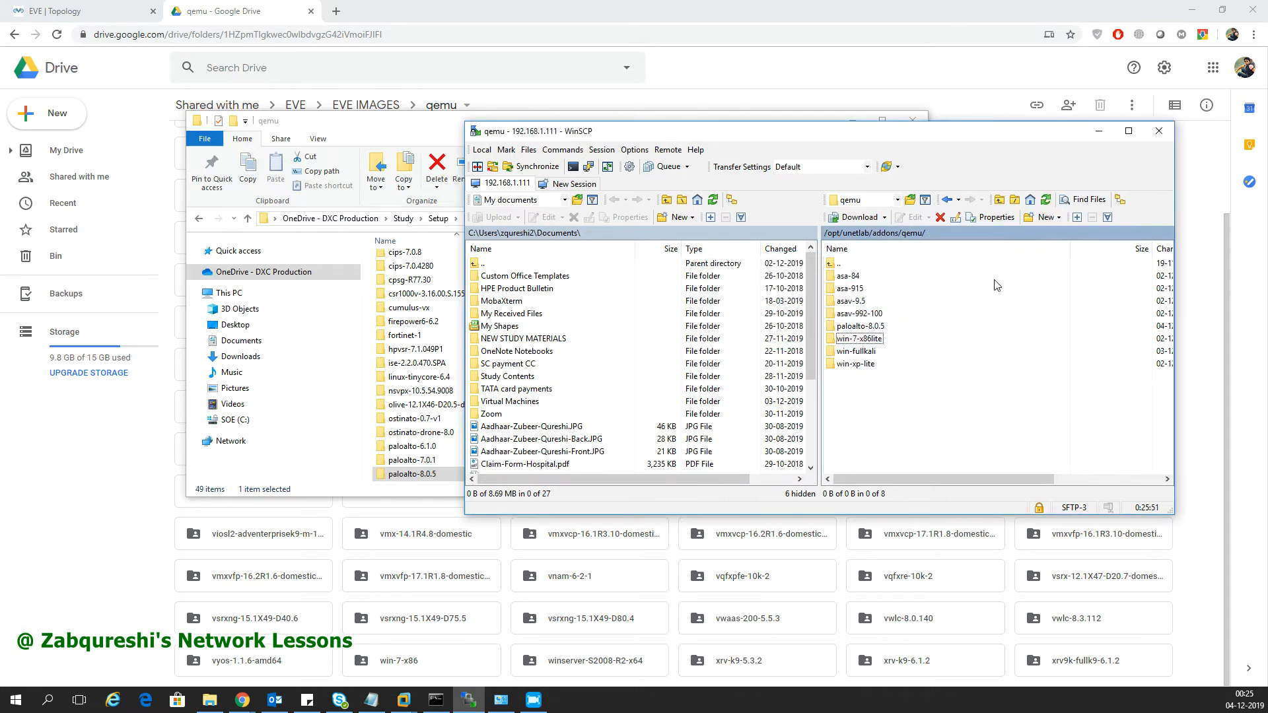
Copy the unl_wrapper fixpermissions line from the Notepad command notes
{"action": "left_click", "coordinate": [371, 701]}
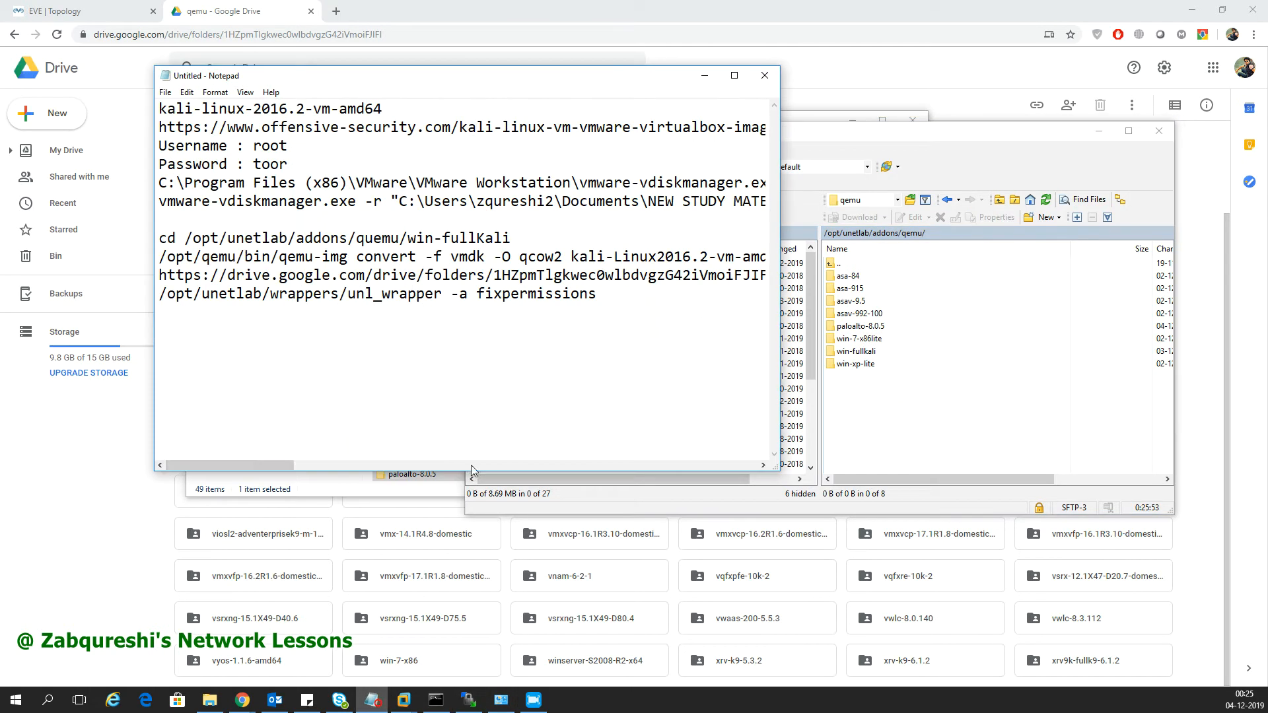
{"action": "left_click_drag", "start_coordinate": [598, 295], "coordinate": [158, 295]}
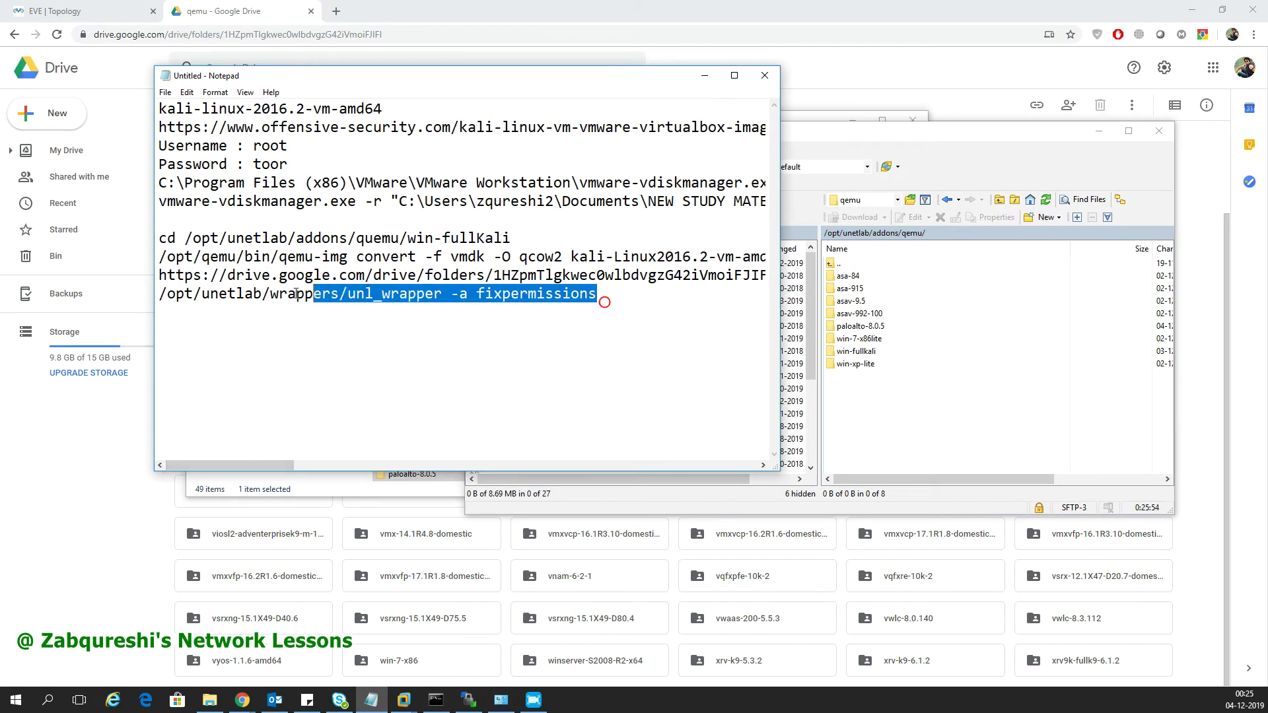
{"action": "right_click", "coordinate": [169, 298]}
{"action": "left_click", "coordinate": [60, 325]}
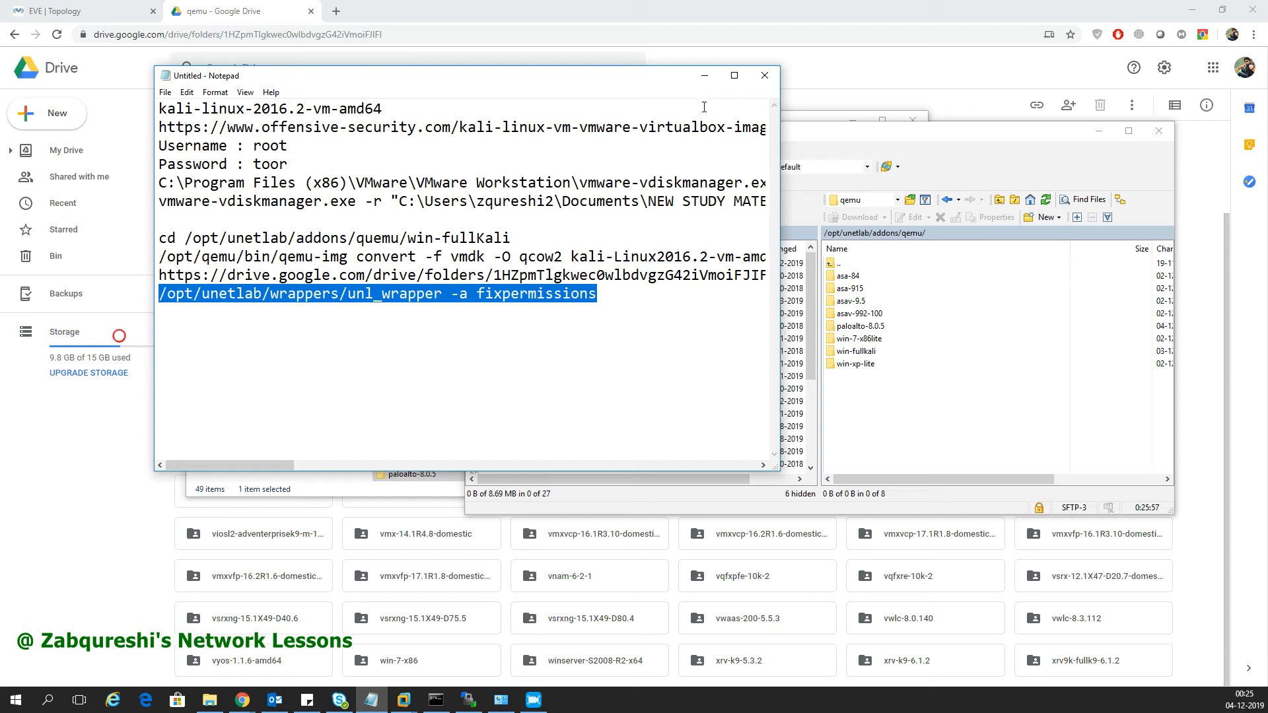
{"action": "left_click", "coordinate": [703, 76]}
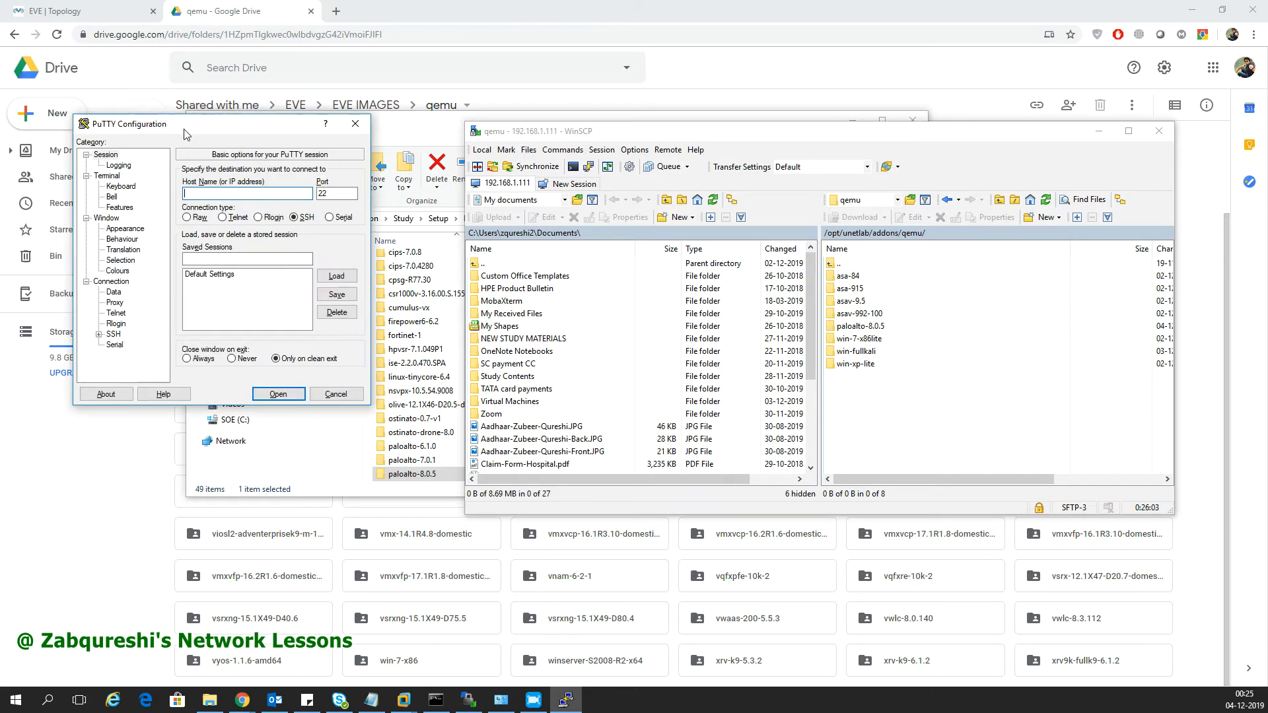
{"action": "type", "text": "192.168.111"}
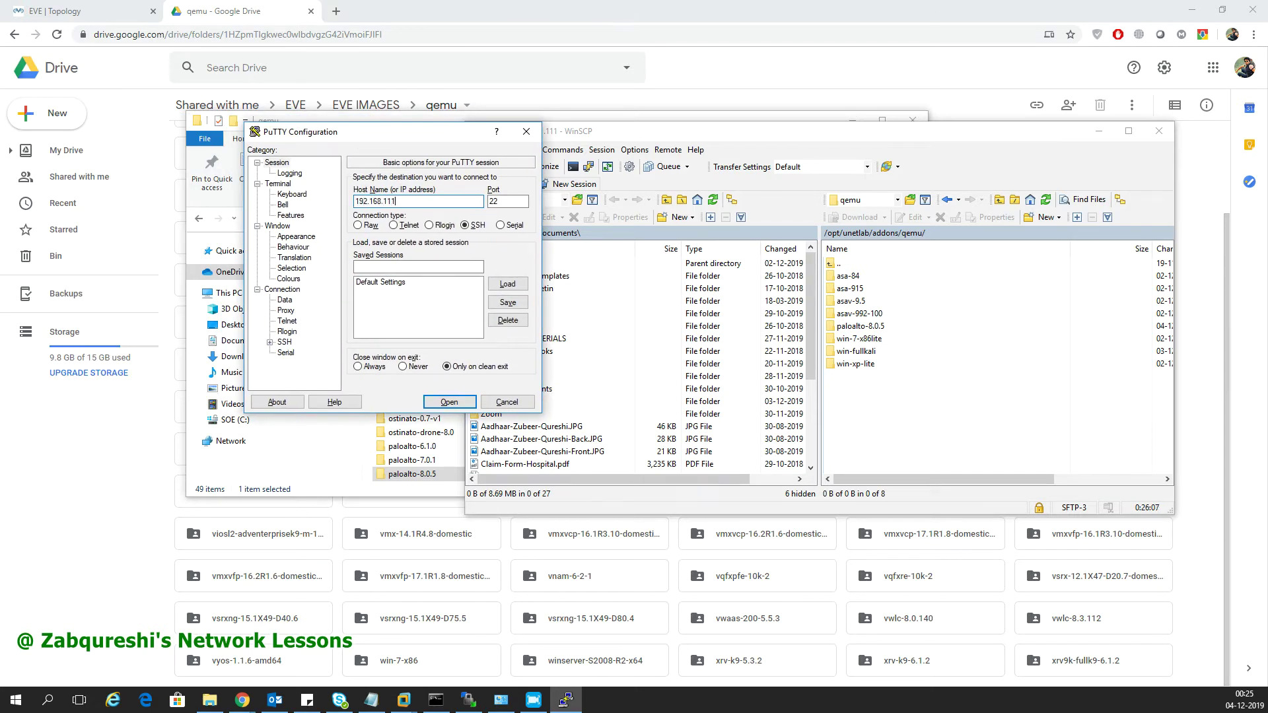
Start a PuTTY SSH session to the EVE host and bring up the EVE VM console
{"action": "key", "text": "Return"}
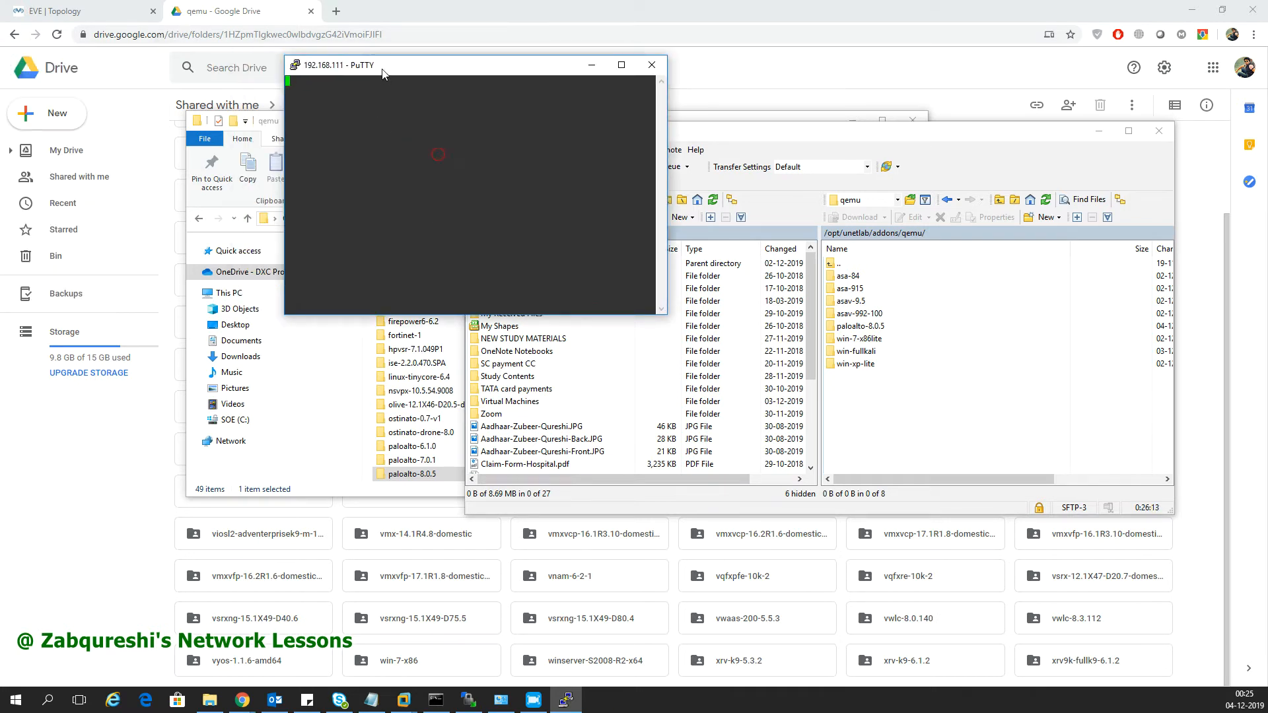
{"action": "left_click_drag", "start_coordinate": [383, 65], "coordinate": [410, 138]}
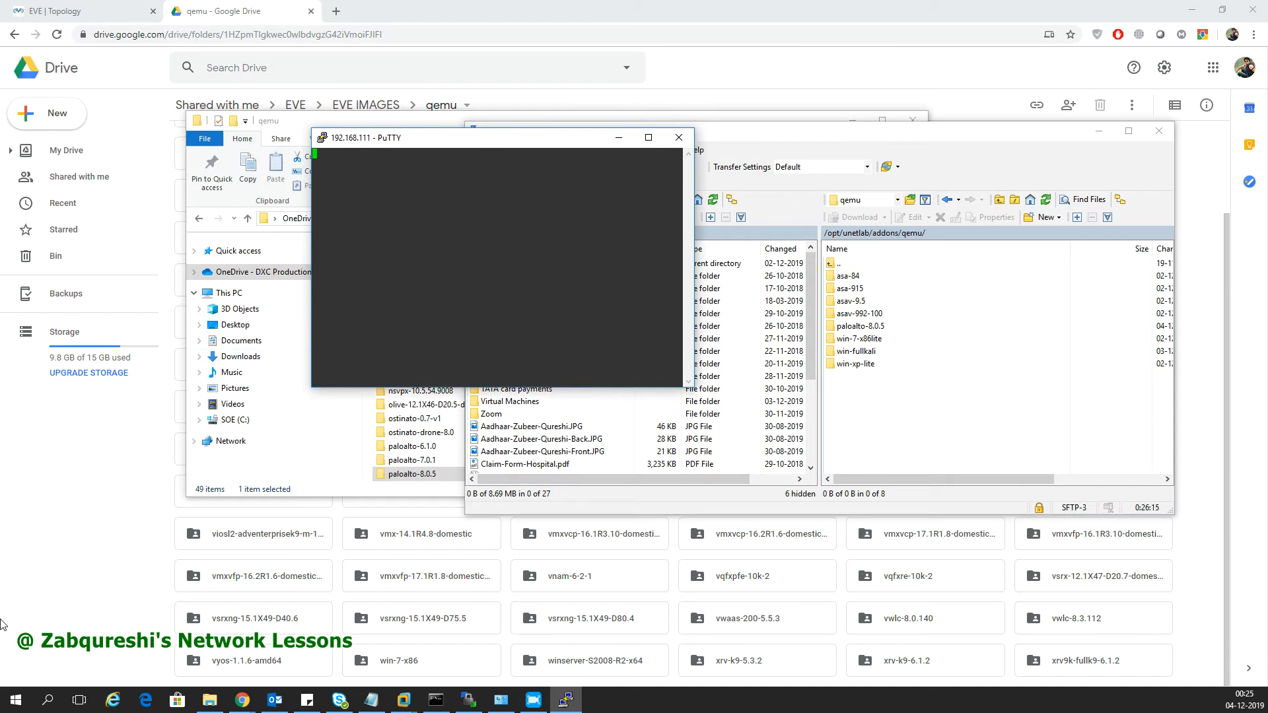
{"action": "left_click", "coordinate": [404, 701]}
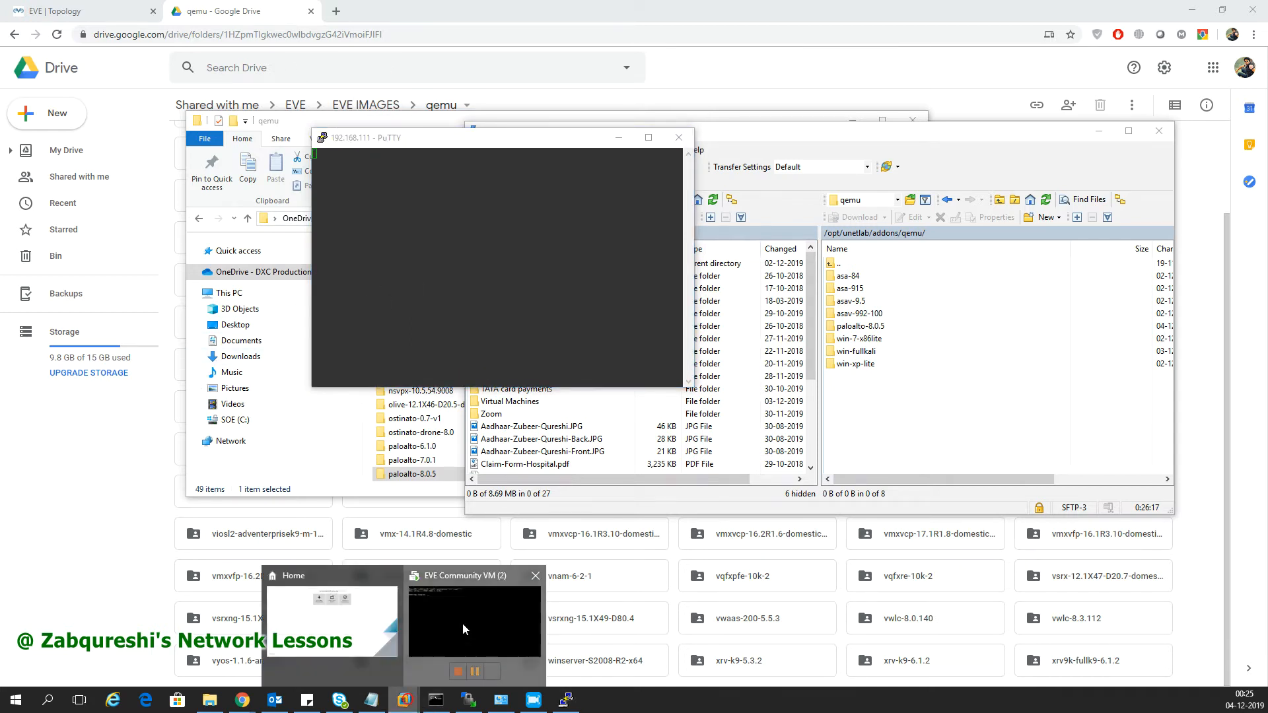
{"action": "left_click", "coordinate": [463, 623]}
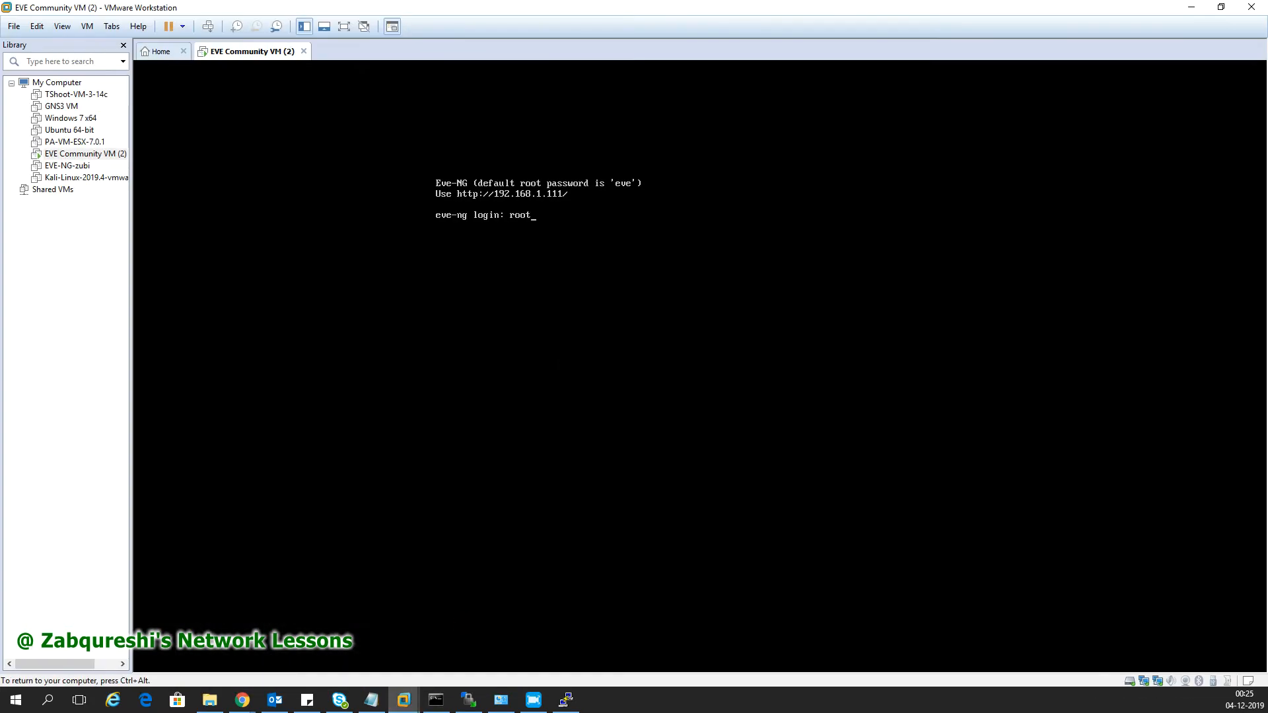
Log in as root on the EVE console and stop the running ping to 8.8.8.8
{"action": "key", "text": "Return"}
{"action": "key", "text": "Return"}
{"action": "key", "text": "Return"}
{"action": "key", "text": "Return"}
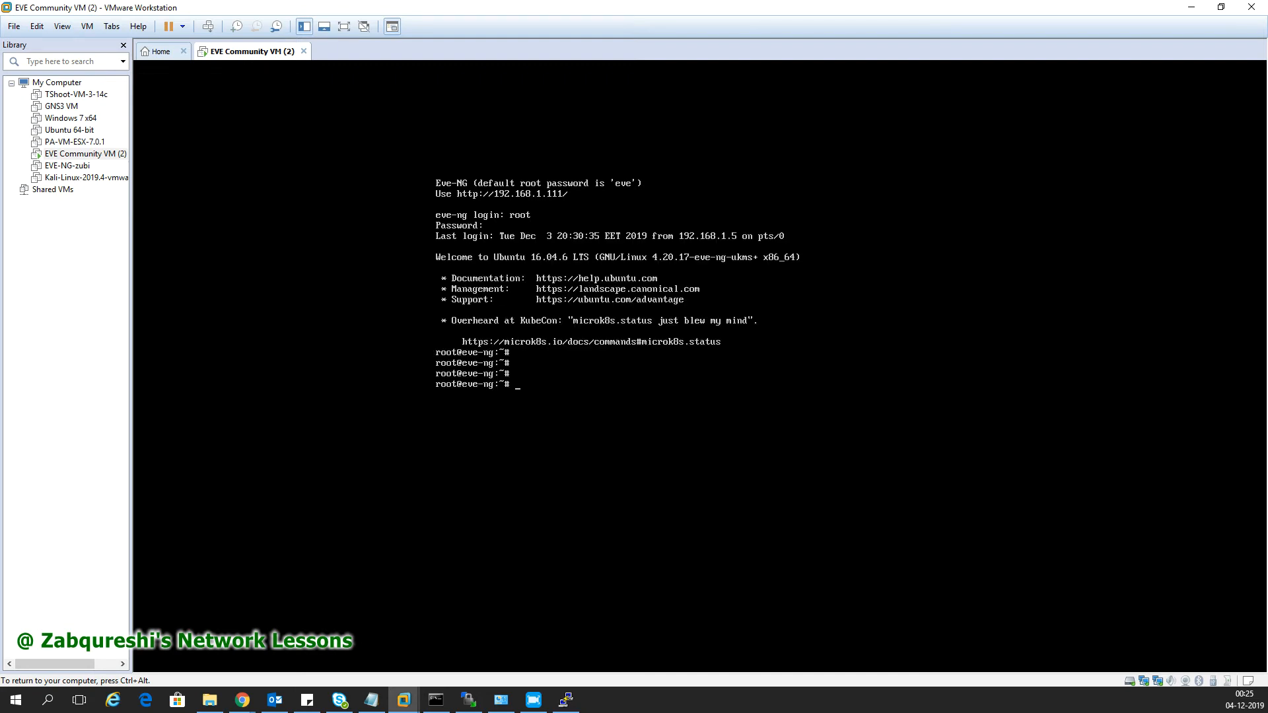
{"action": "key", "text": "Return"}
{"action": "key", "text": "Return"}
{"action": "key", "text": "Return"}
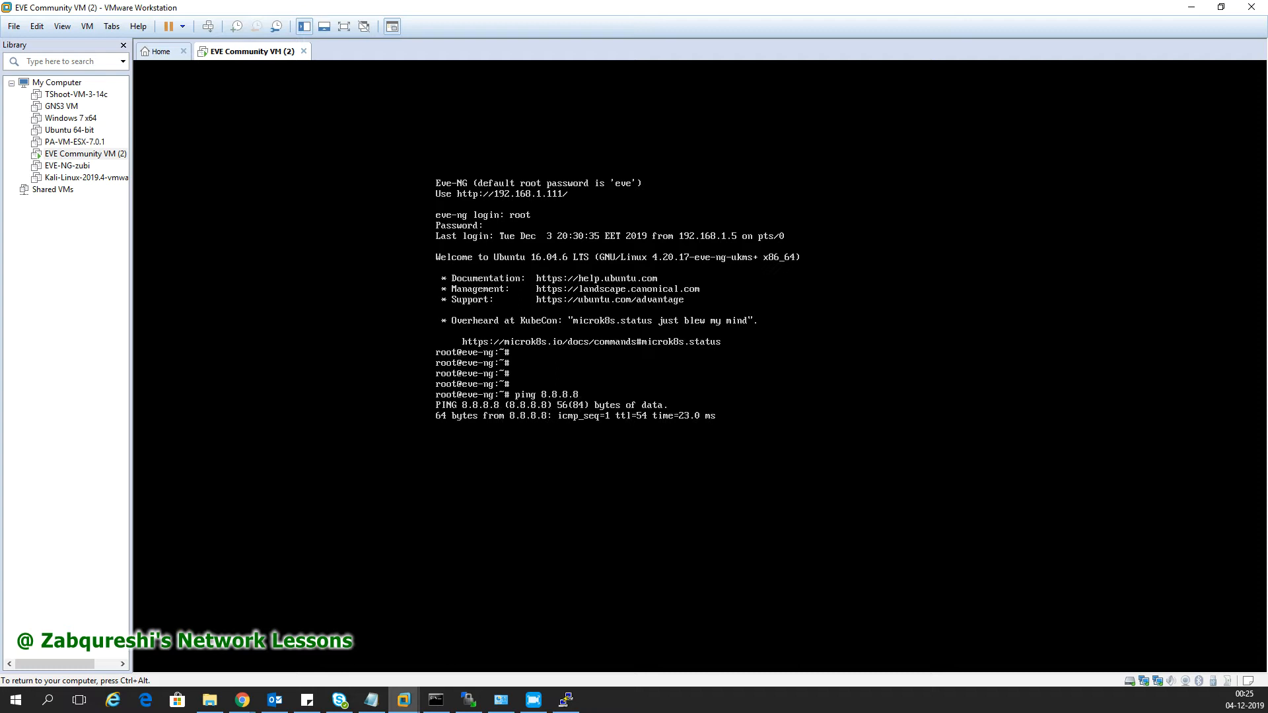
{"action": "key", "text": "ctrl+c"}
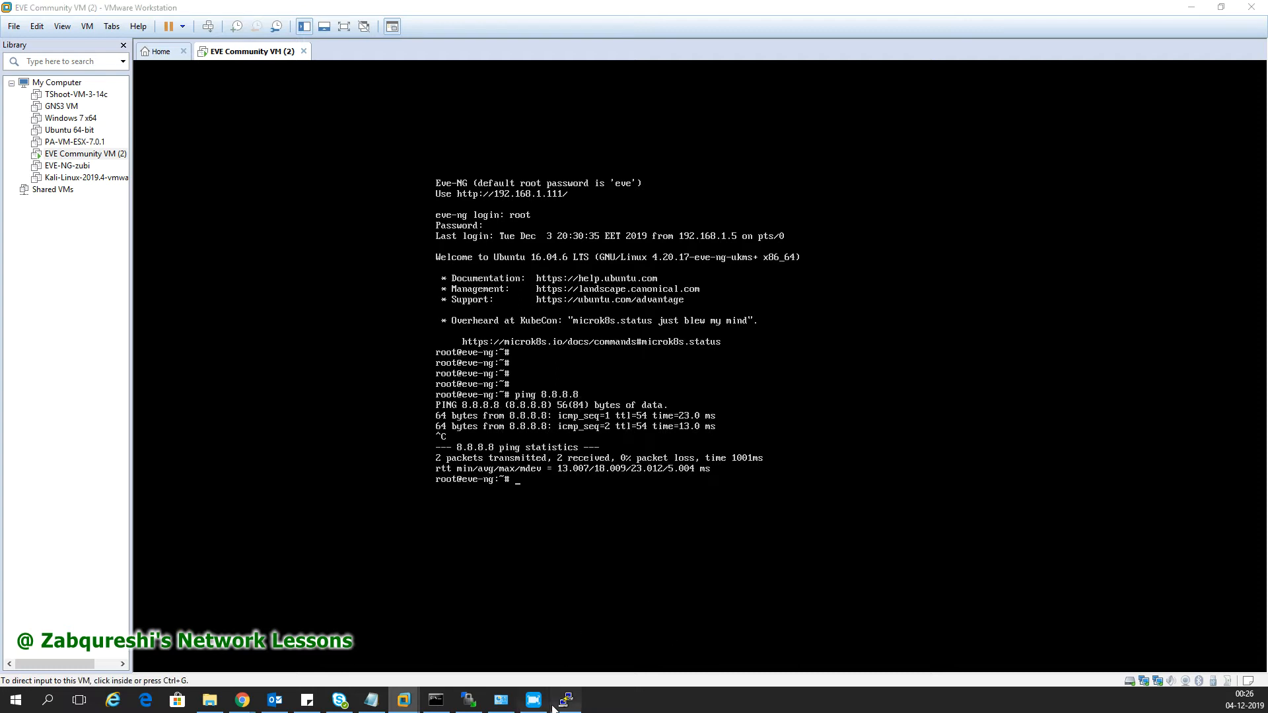
Close the old PuTTY session and release input from the virtual machine
{"action": "left_click", "coordinate": [564, 700]}
{"action": "left_click", "coordinate": [675, 136]}
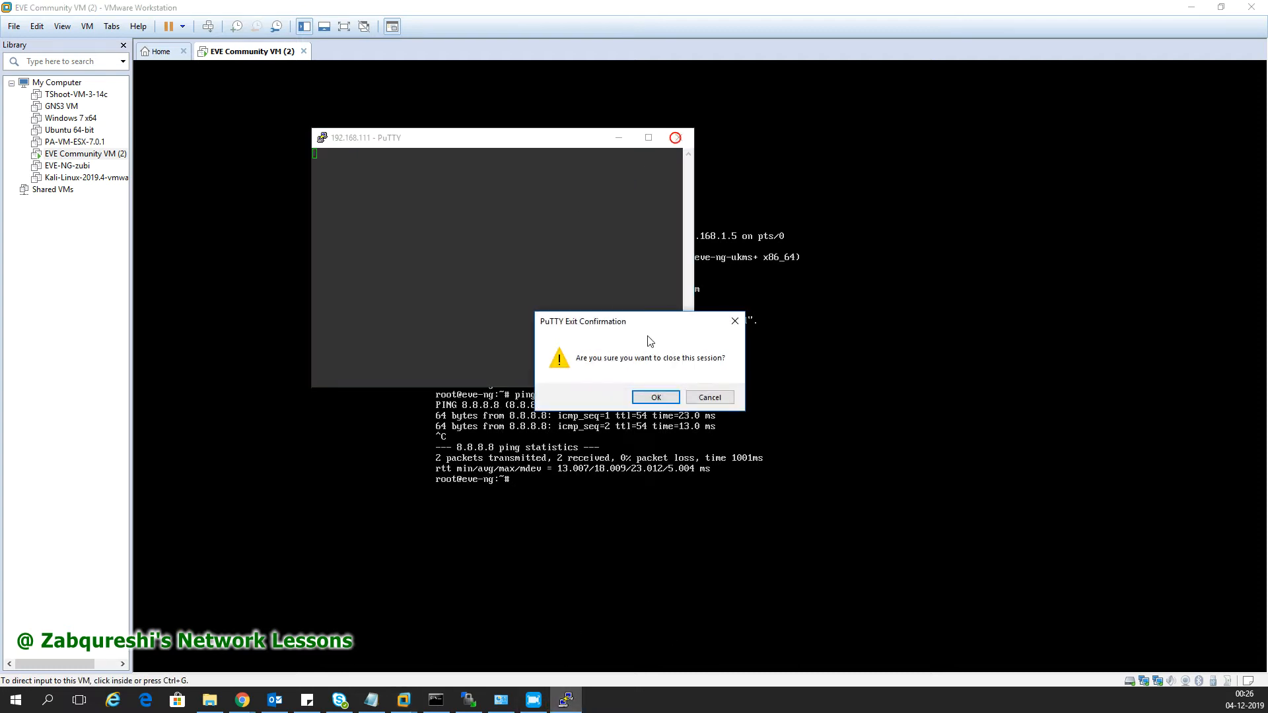
{"action": "left_click", "coordinate": [656, 405]}
{"action": "key", "text": "ctrl+alt"}
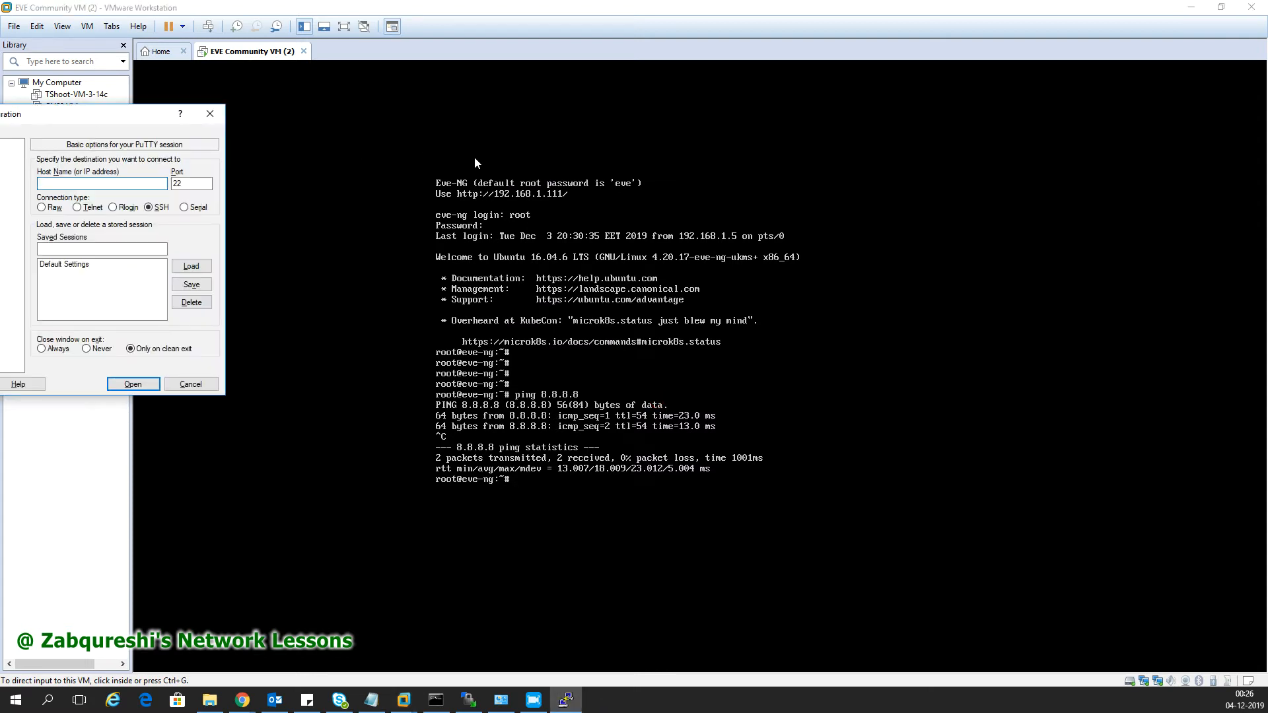
Connect PuTTY to 192.168.1.111 and log in as root
{"action": "left_click_drag", "start_coordinate": [96, 112], "coordinate": [456, 161]}
{"action": "left_click", "coordinate": [520, 229]}
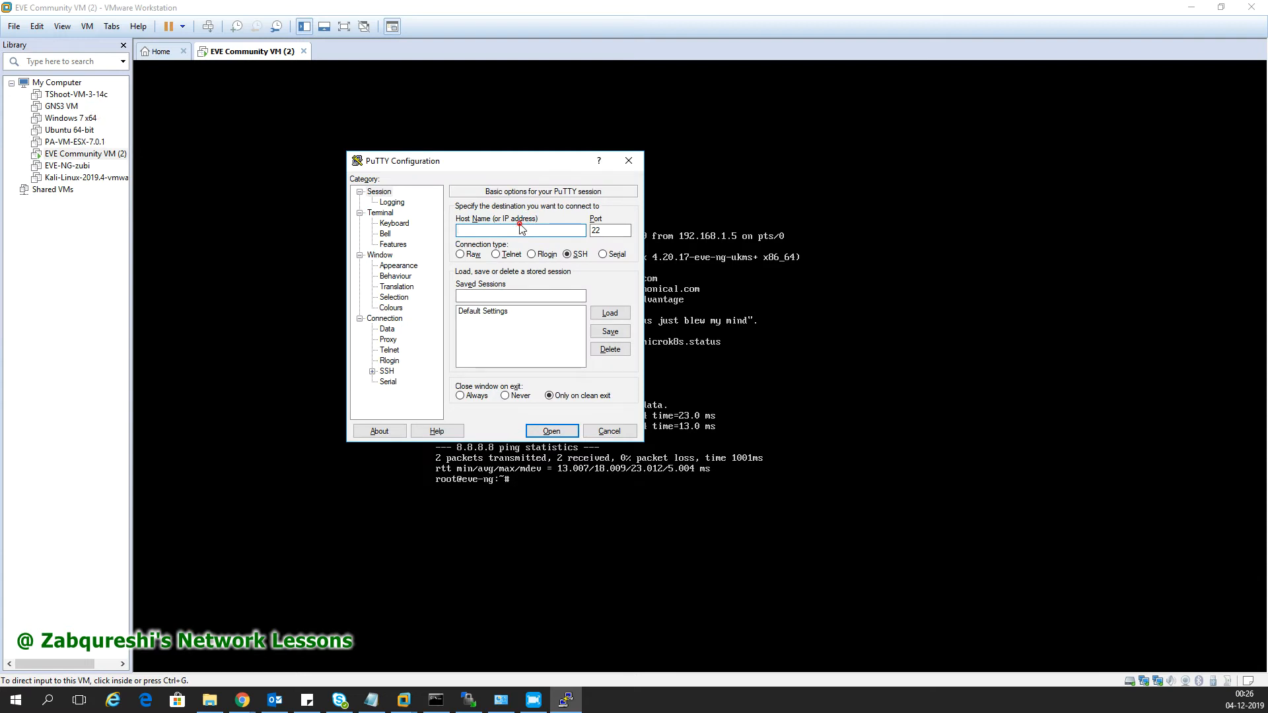
{"action": "key", "text": "Return"}
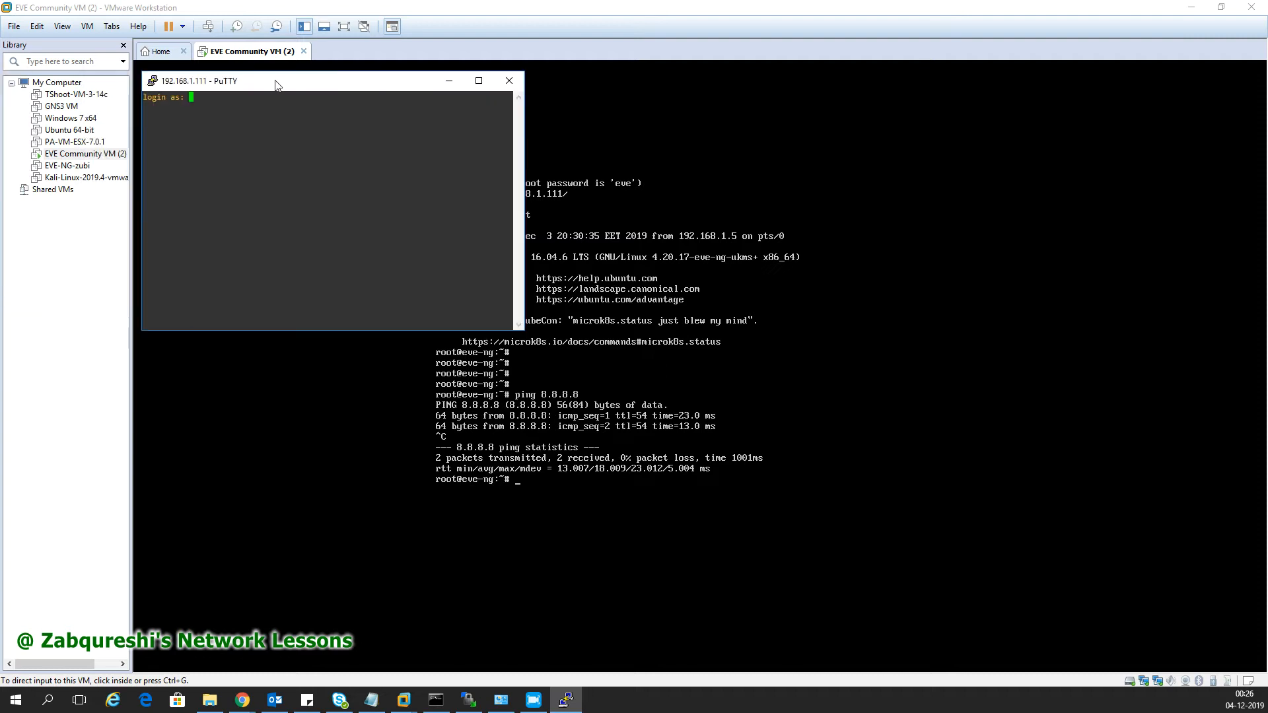
{"action": "key", "text": "Return"}
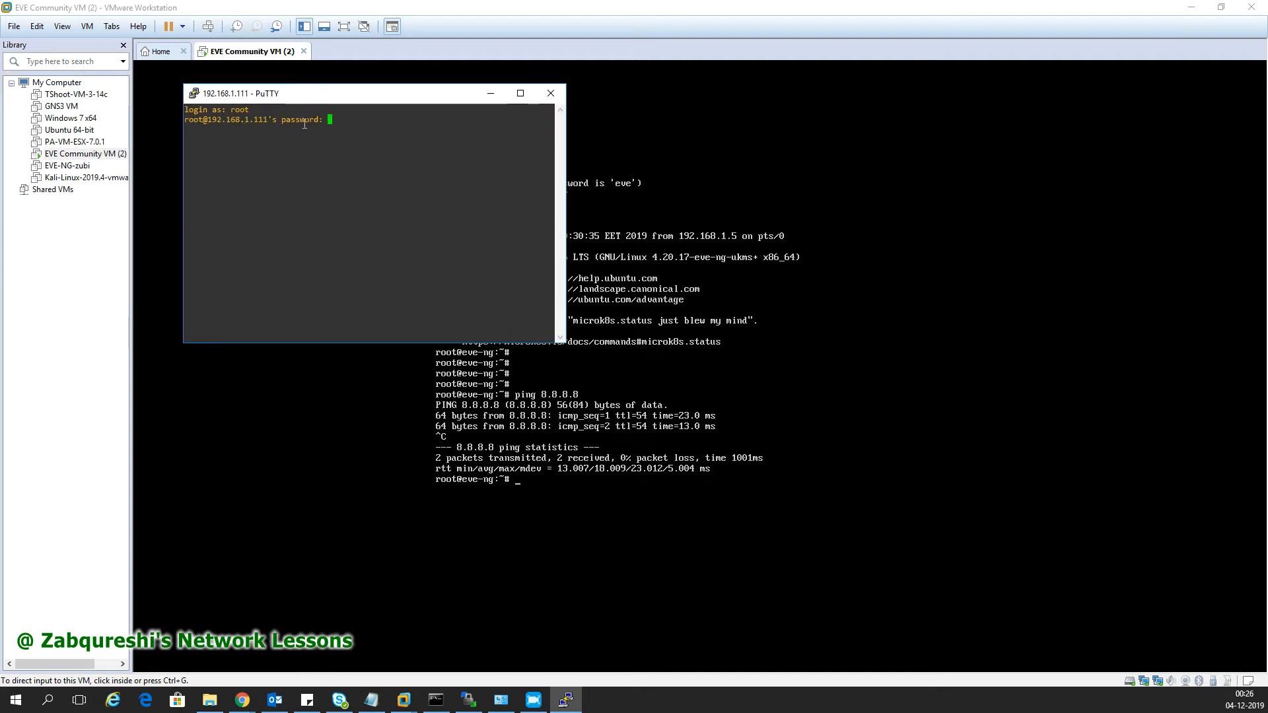
{"action": "key", "text": "Return"}
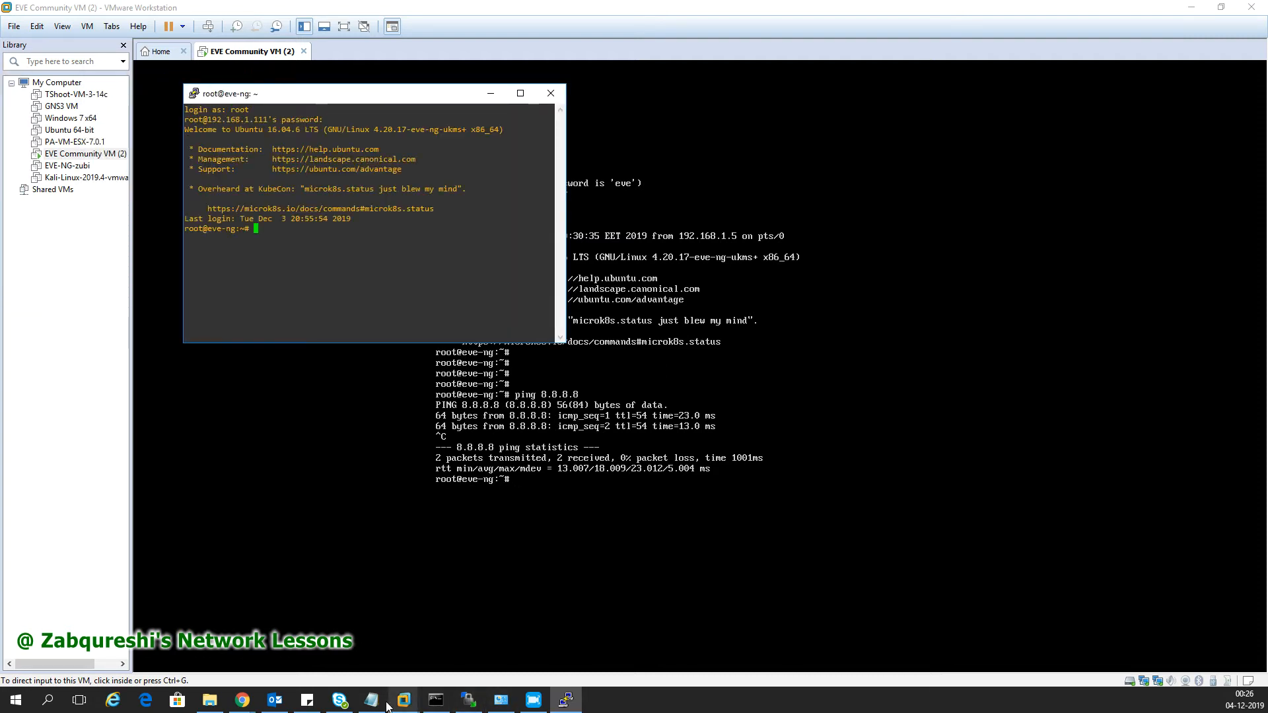
Paste and run the unl_wrapper fixpermissions command in the PuTTY session
{"action": "left_click", "coordinate": [403, 701]}
{"action": "right_click", "coordinate": [359, 293]}
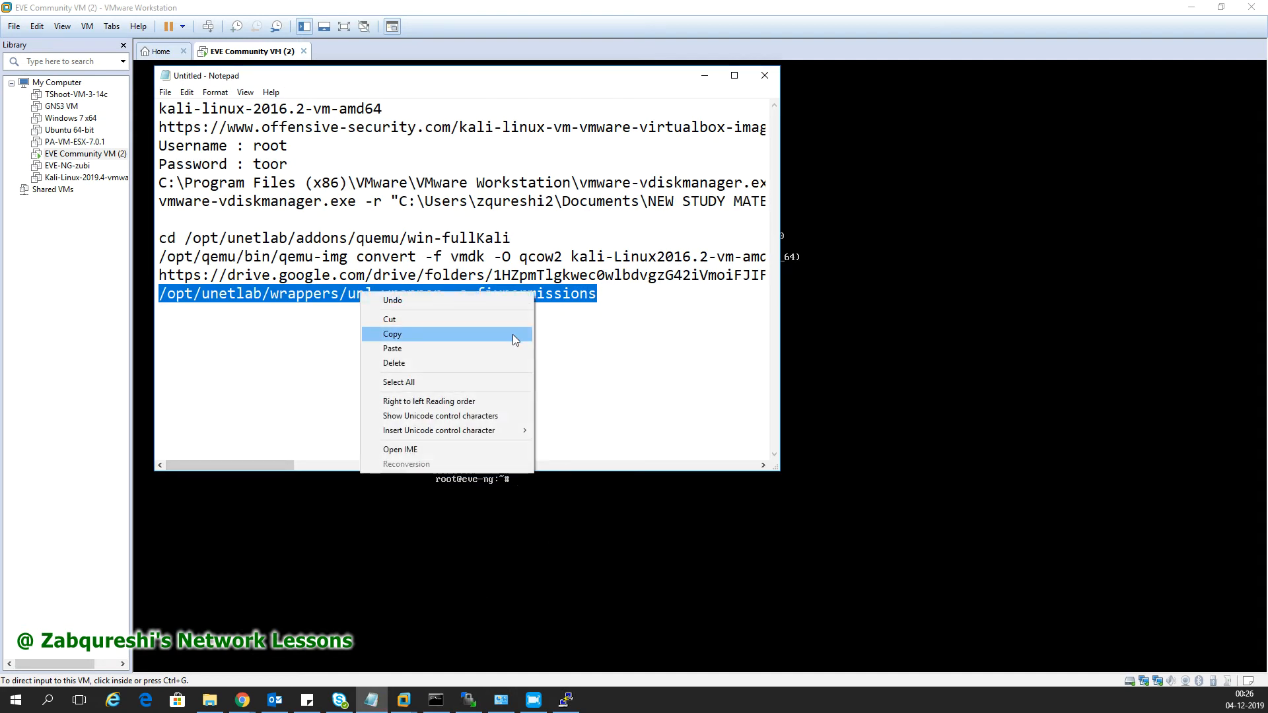
{"action": "left_click", "coordinate": [393, 334]}
{"action": "left_click", "coordinate": [566, 700]}
{"action": "right_click", "coordinate": [287, 246]}
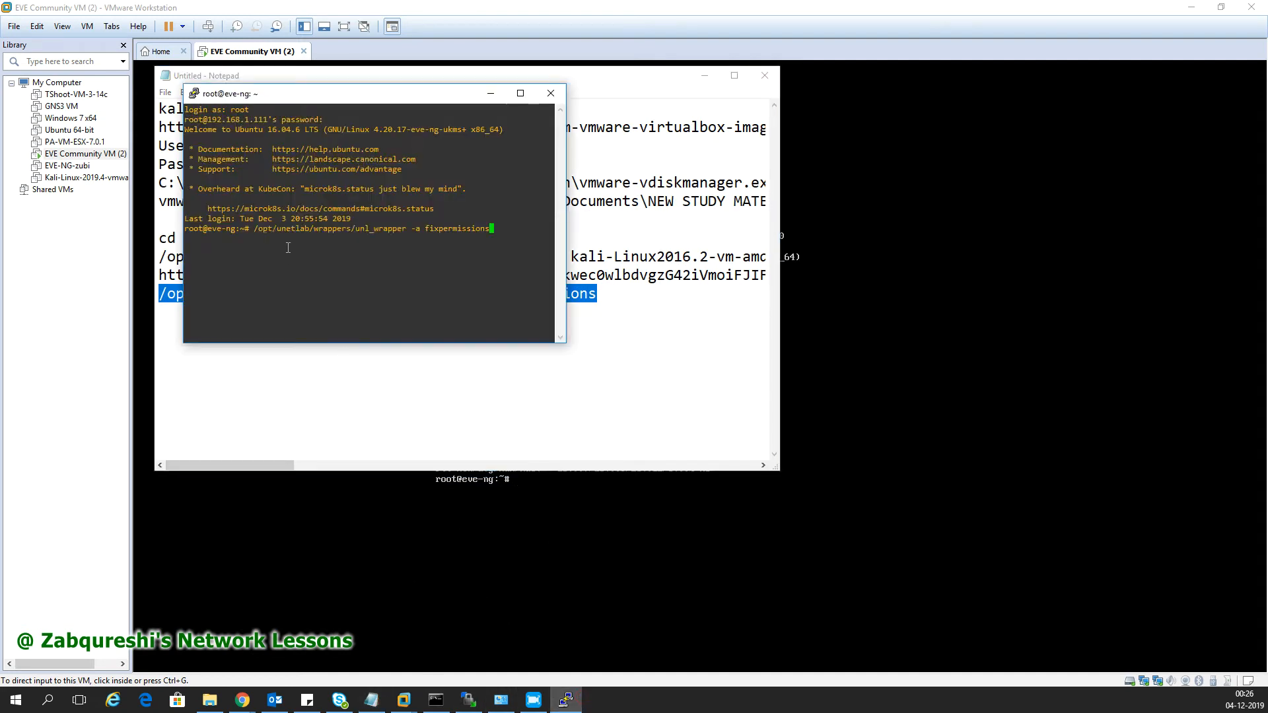
{"action": "key", "text": "Return"}
{"action": "left_click", "coordinate": [704, 75]}
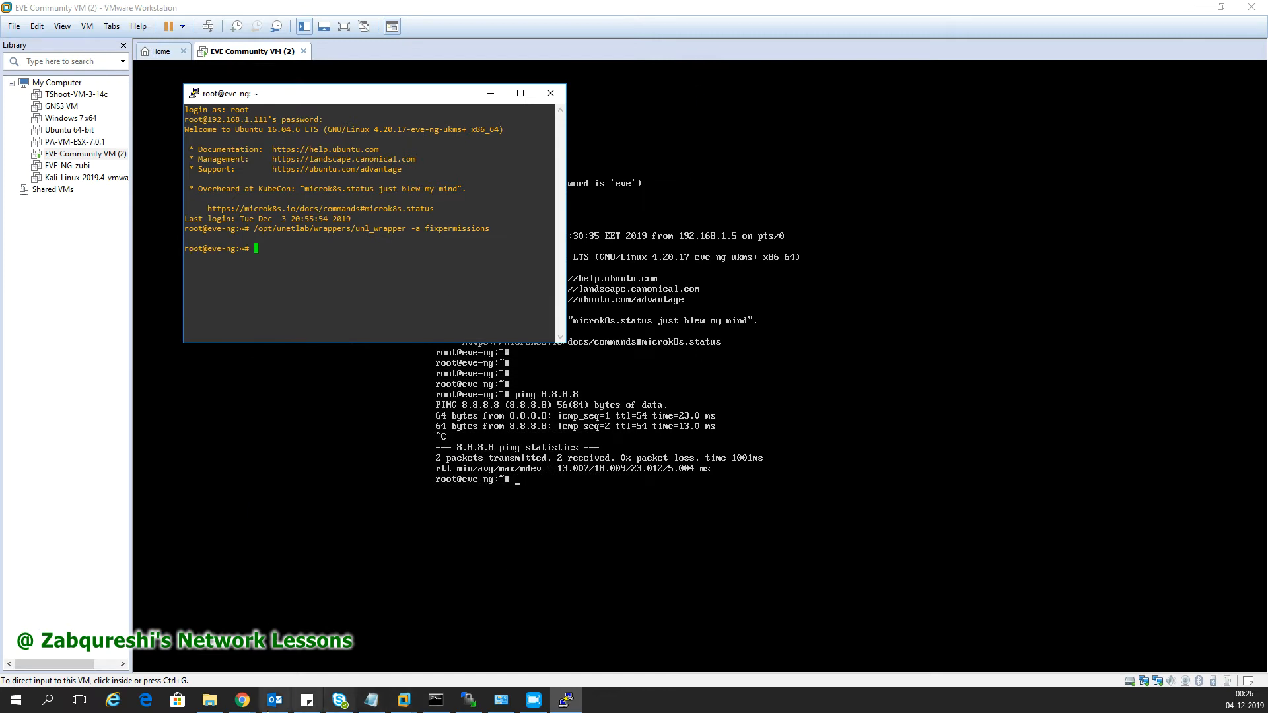
Reload the EVE Topology page and start adding a new node on the canvas
{"action": "left_click", "coordinate": [242, 701]}
{"action": "left_click", "coordinate": [290, 652]}
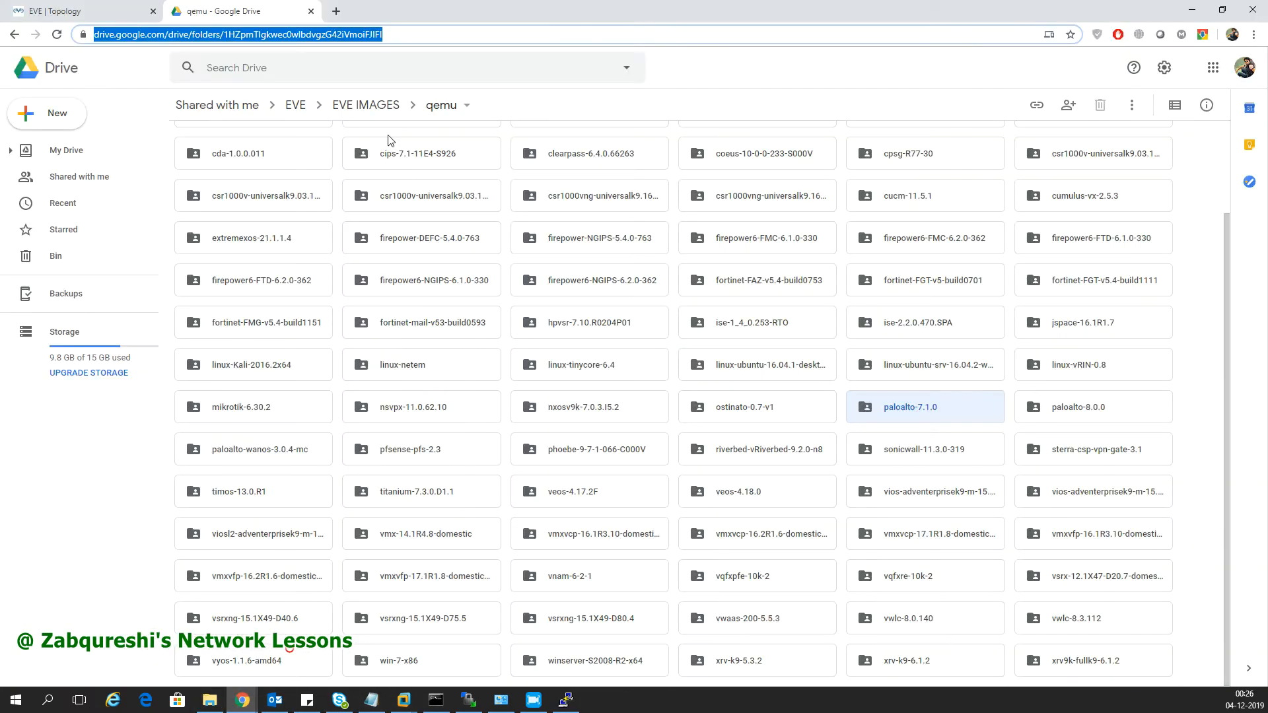
{"action": "left_click", "coordinate": [84, 11]}
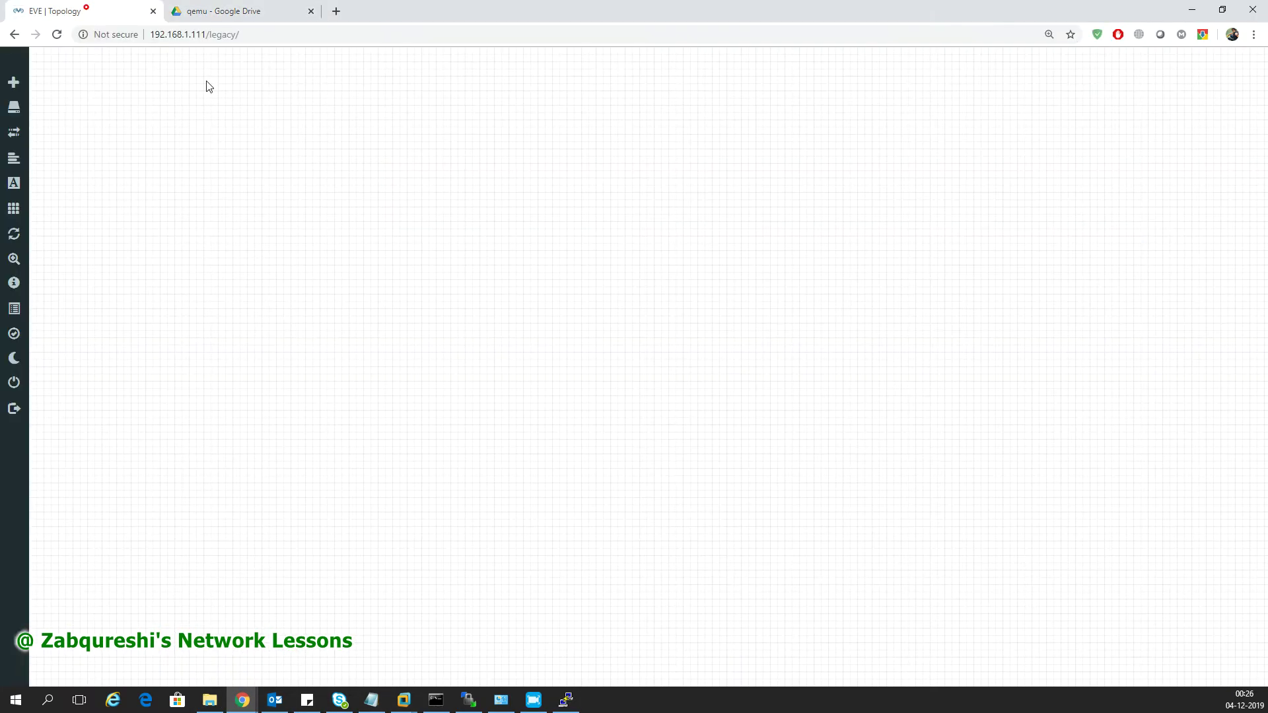
{"action": "left_click", "coordinate": [56, 34]}
{"action": "right_click", "coordinate": [364, 126]}
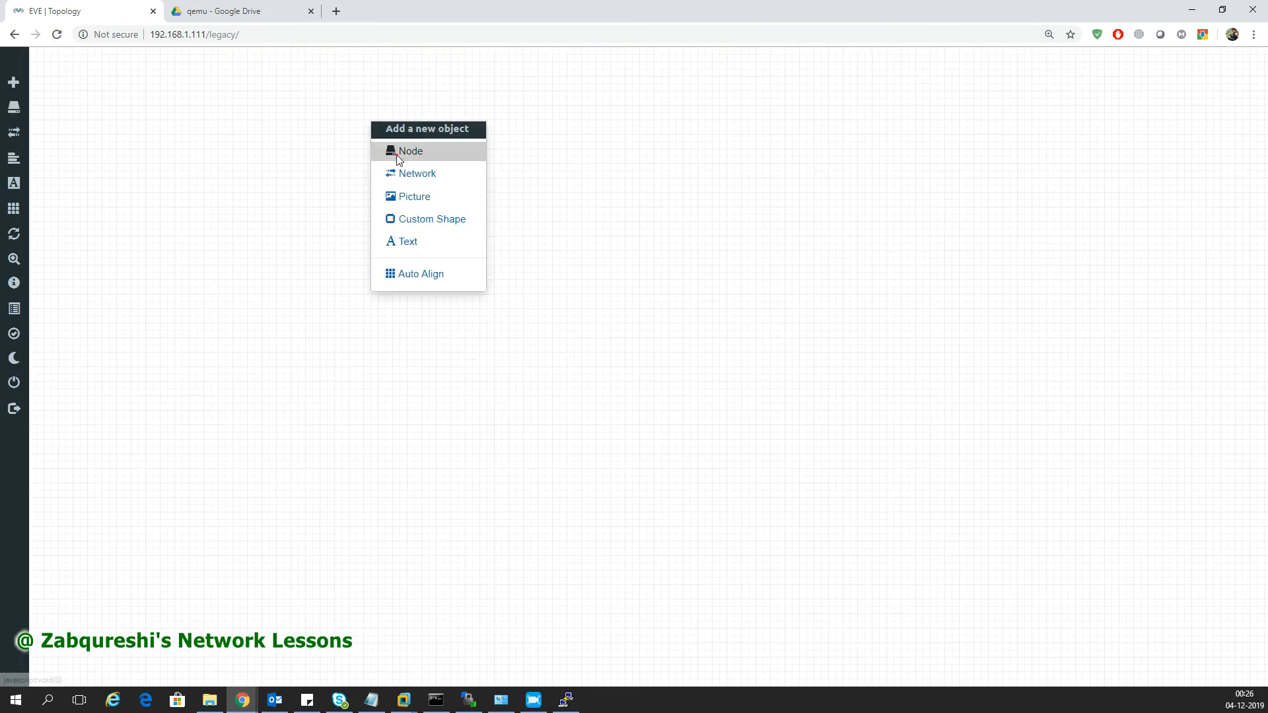
{"action": "left_click", "coordinate": [396, 151]}
{"action": "scroll", "coordinate": [563, 462], "scroll_direction": "down", "scroll_amount": 5}
{"action": "scroll", "coordinate": [564, 462], "scroll_direction": "down", "scroll_amount": 5}
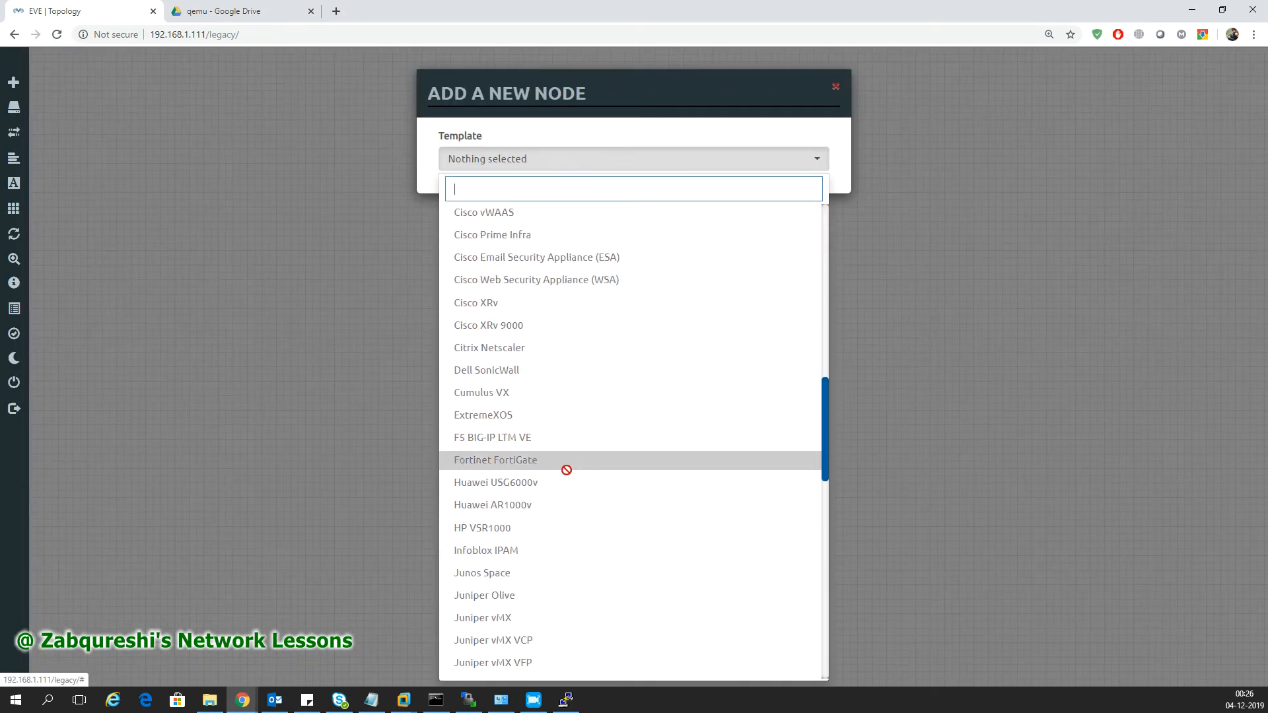
{"action": "scroll", "coordinate": [563, 462], "scroll_direction": "down", "scroll_amount": 3}
Save a Palo Alto node using the paloalto-8.0.5 image with 4 Ethernets
{"action": "left_click", "coordinate": [487, 627]}
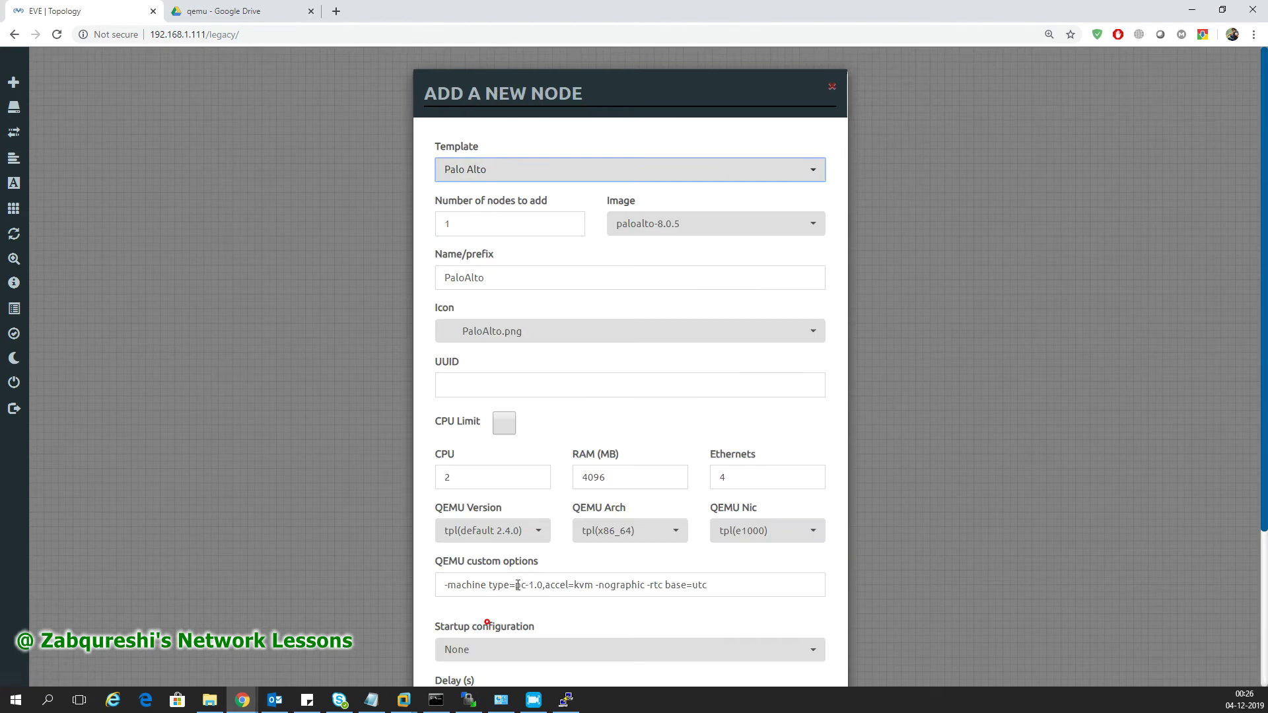
{"action": "left_click", "coordinate": [702, 223]}
{"action": "left_click", "coordinate": [674, 246]}
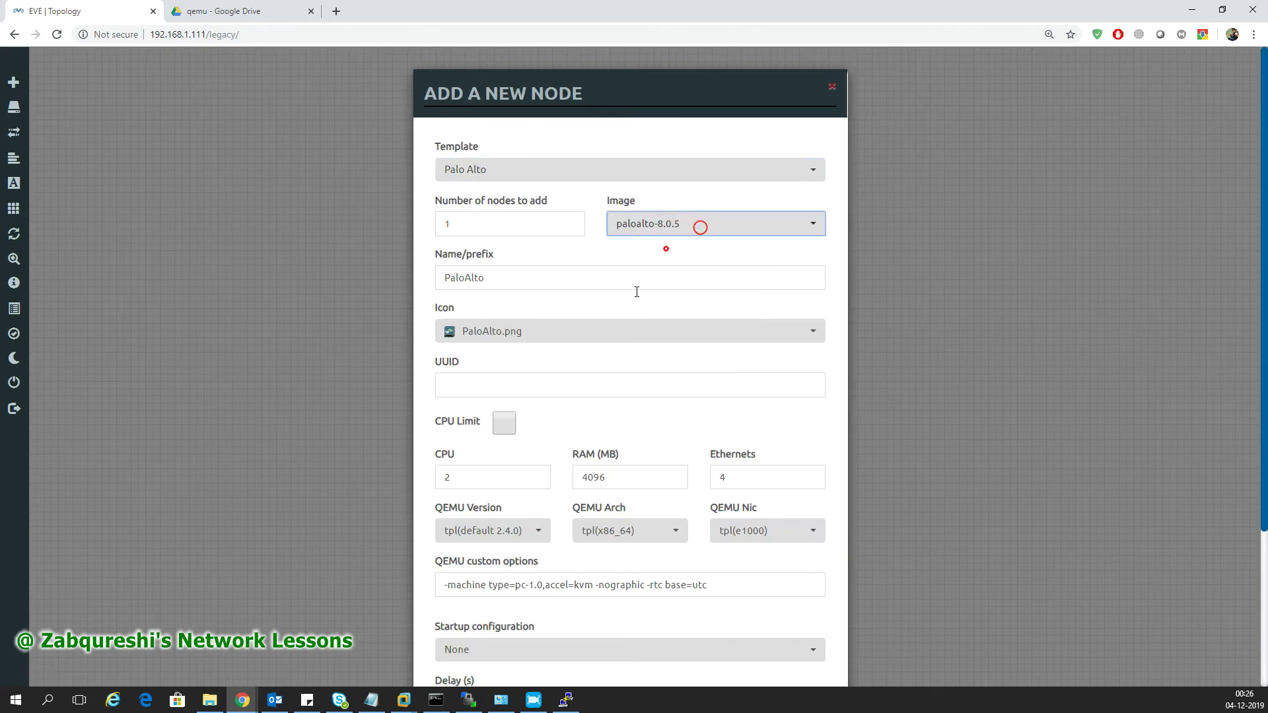
{"action": "double_click", "coordinate": [727, 478]}
{"action": "scroll", "coordinate": [727, 478], "scroll_direction": "down", "scroll_amount": 1}
{"action": "scroll", "coordinate": [728, 478], "scroll_direction": "down", "scroll_amount": 2}
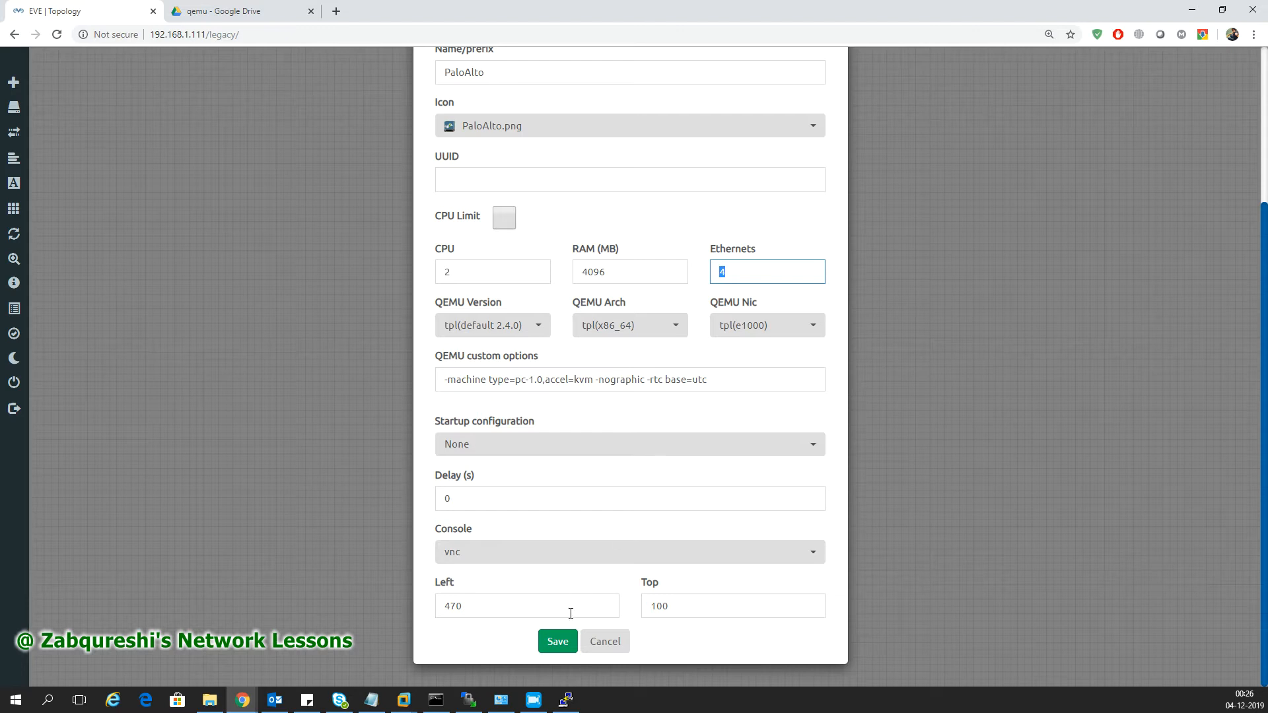
{"action": "left_click", "coordinate": [558, 642]}
Add a network named Net of type Management(Cloud0)
{"action": "right_click", "coordinate": [505, 203]}
{"action": "left_click", "coordinate": [549, 249]}
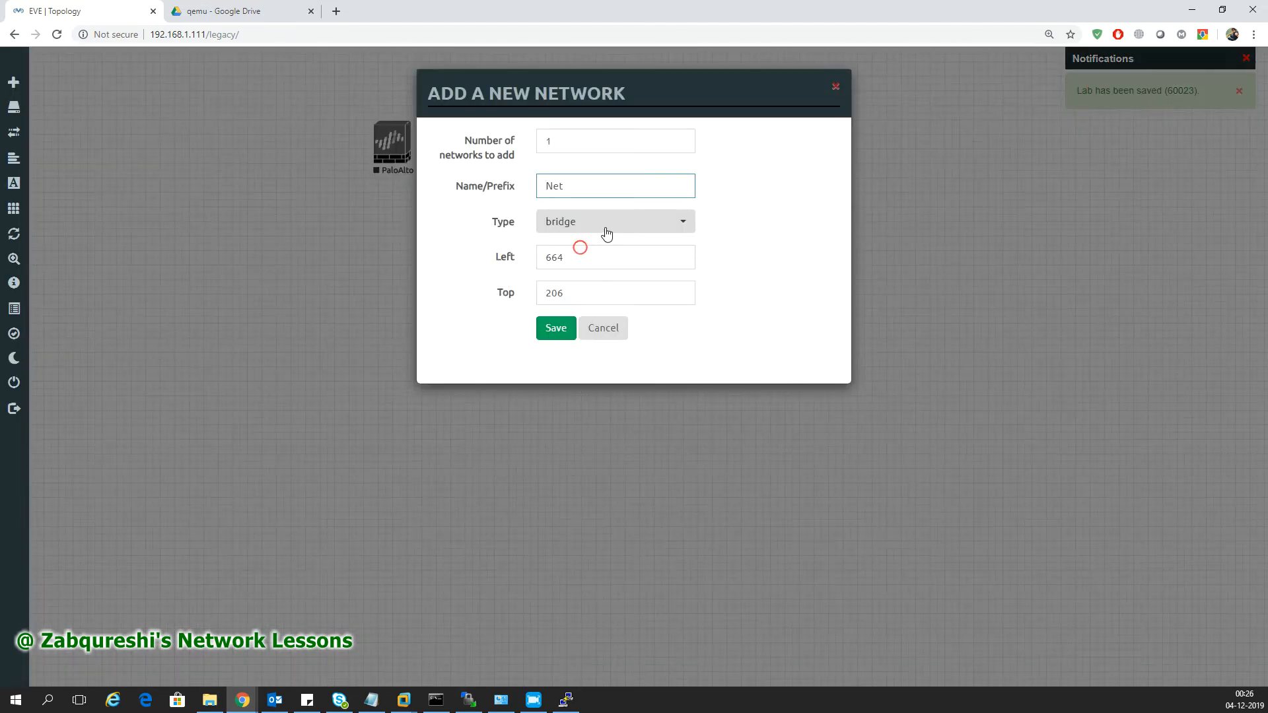
{"action": "left_click", "coordinate": [607, 228]}
{"action": "left_click", "coordinate": [599, 304]}
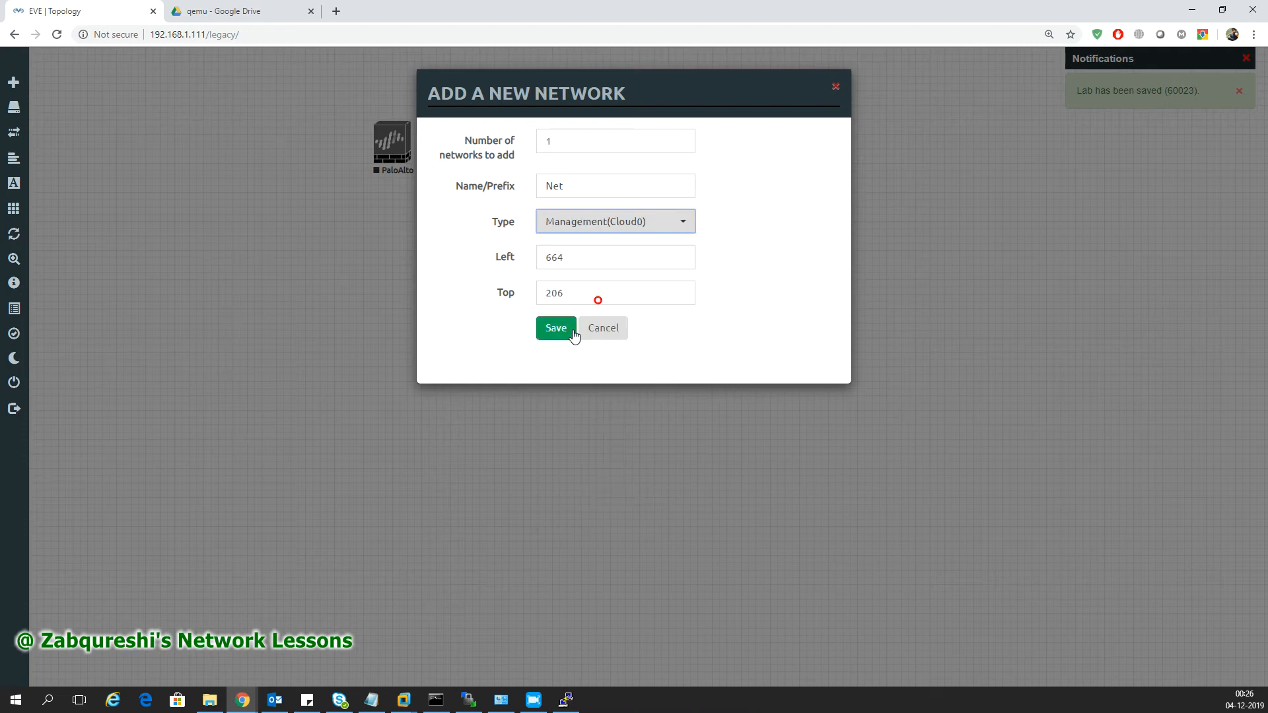
{"action": "left_click", "coordinate": [555, 328]}
{"action": "left_click", "coordinate": [555, 329]}
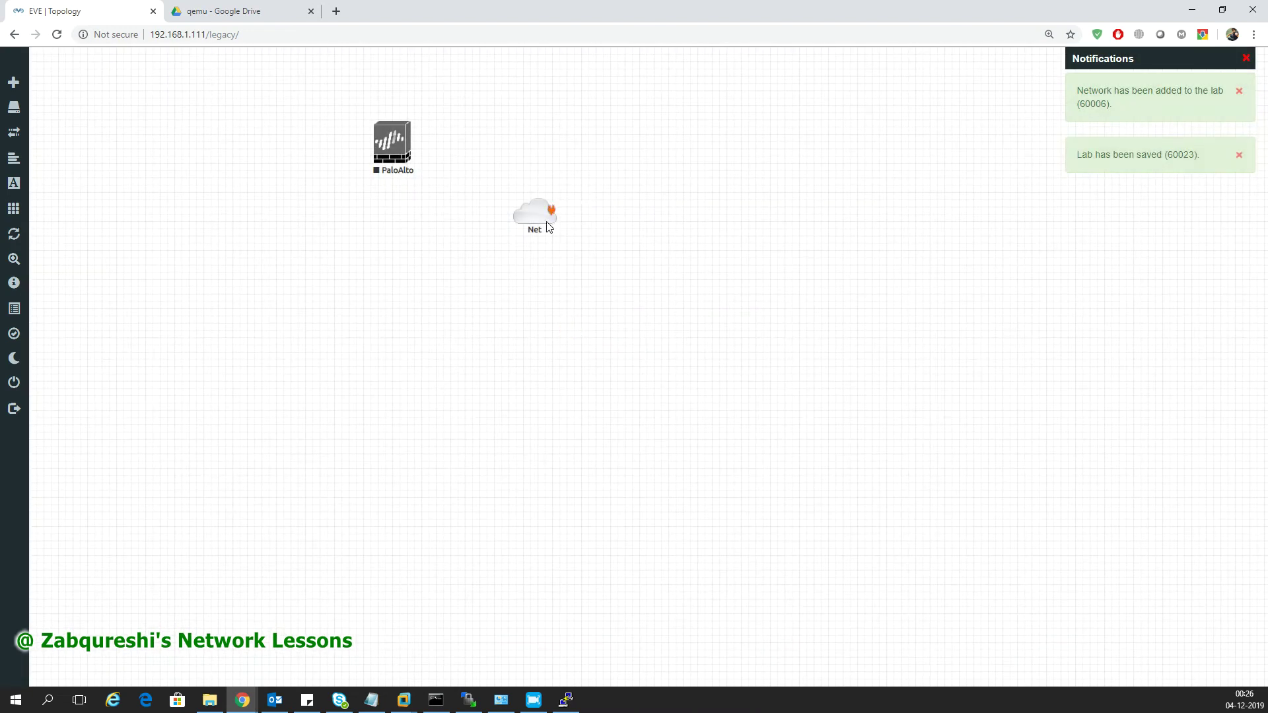
Link the Net cloud to the PaloAlto mgmt and eth1/1 interfaces
{"action": "left_click", "coordinate": [546, 215]}
{"action": "mouse_move", "coordinate": [547, 214]}
{"action": "left_mouse_down"}
{"action": "mouse_move", "coordinate": [608, 156]}
{"action": "mouse_move", "coordinate": [405, 146]}
{"action": "left_mouse_up"}
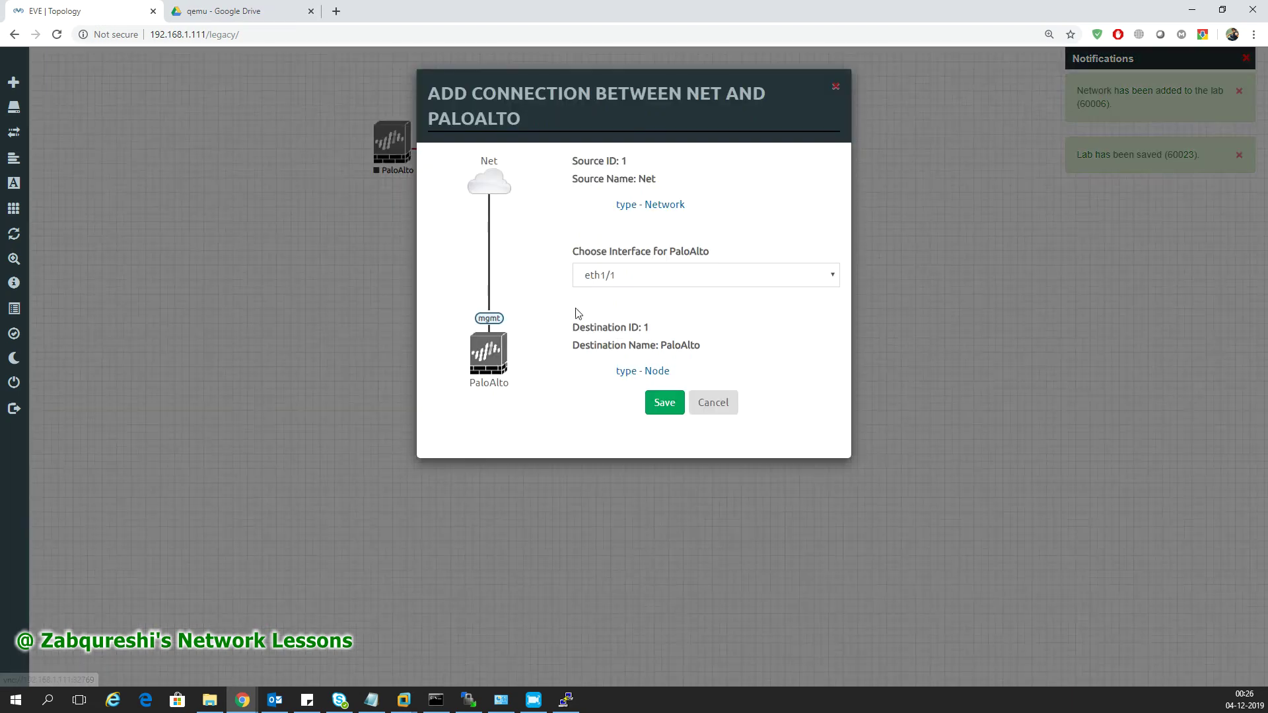
{"action": "left_click", "coordinate": [705, 274]}
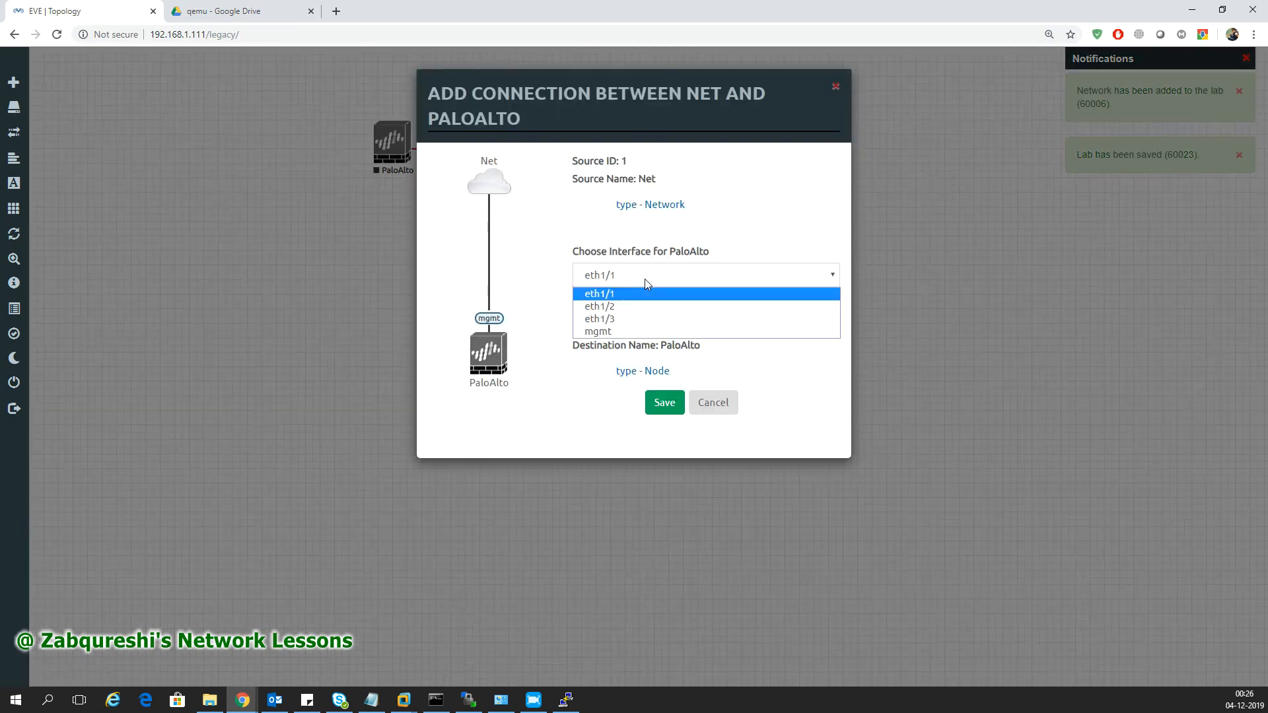
{"action": "left_click", "coordinate": [634, 327]}
{"action": "left_click", "coordinate": [664, 402]}
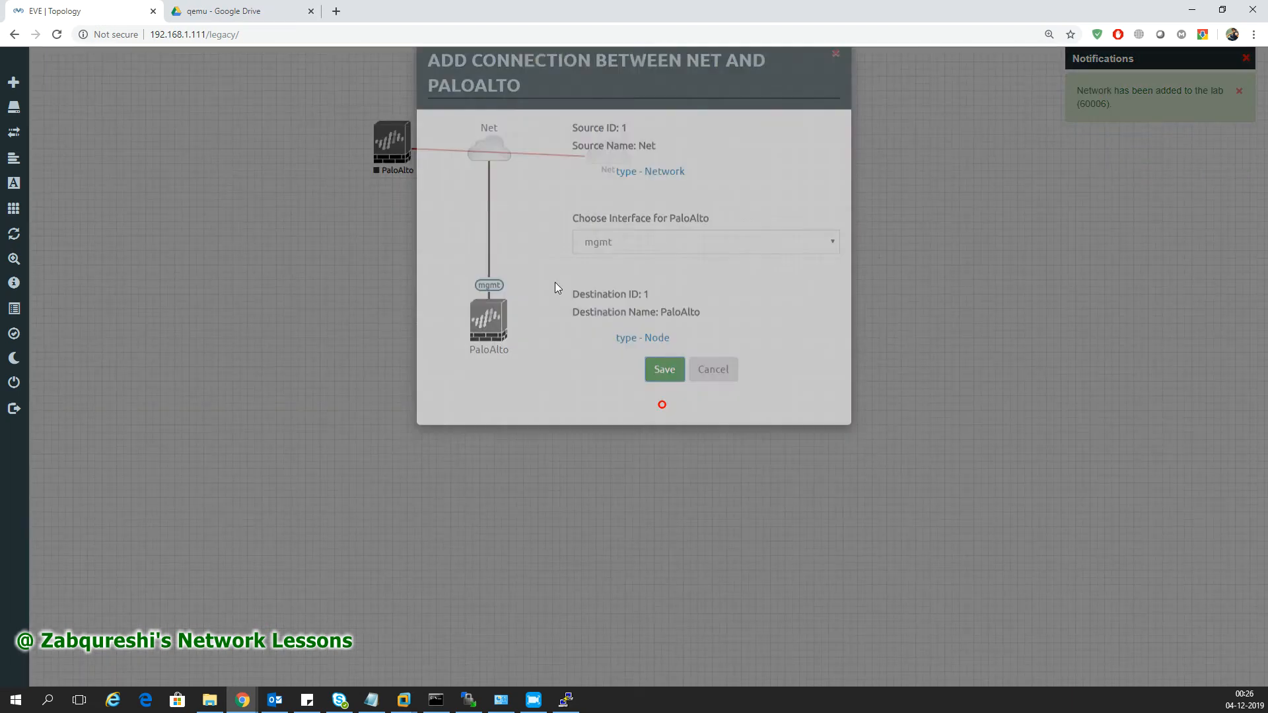
{"action": "left_click_drag", "start_coordinate": [625, 151], "coordinate": [397, 149]}
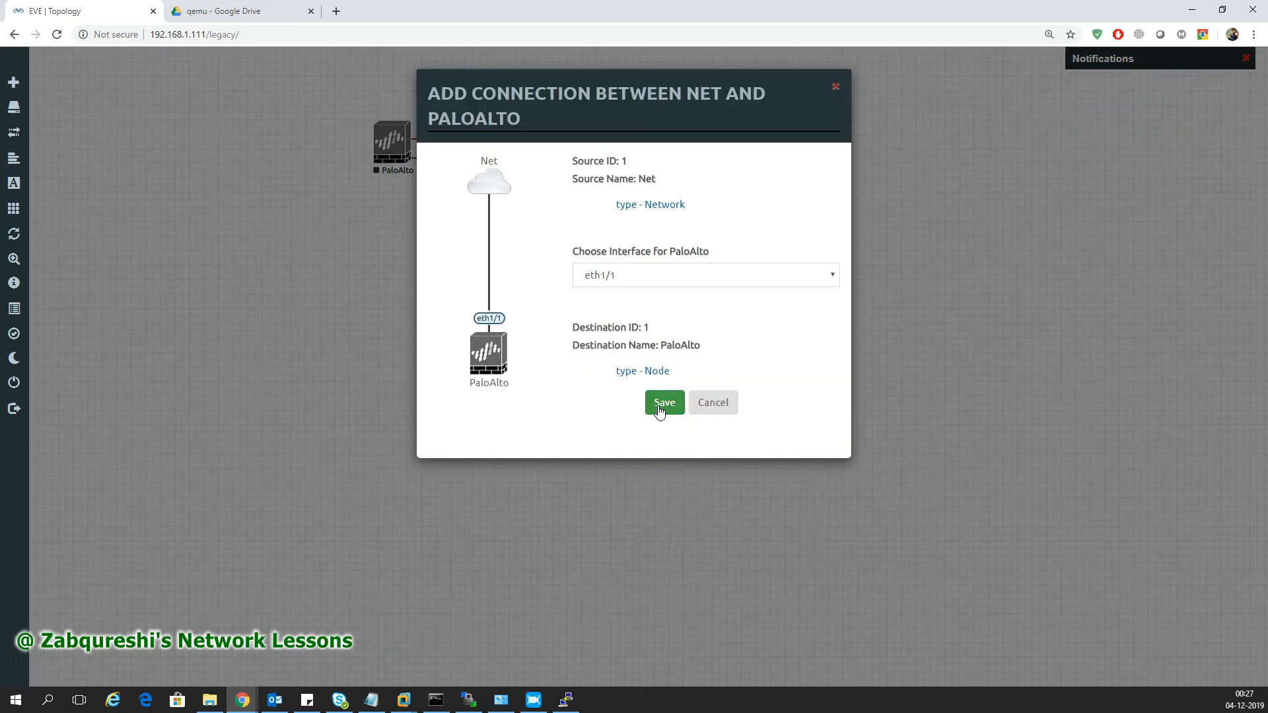
{"action": "left_click", "coordinate": [664, 402]}
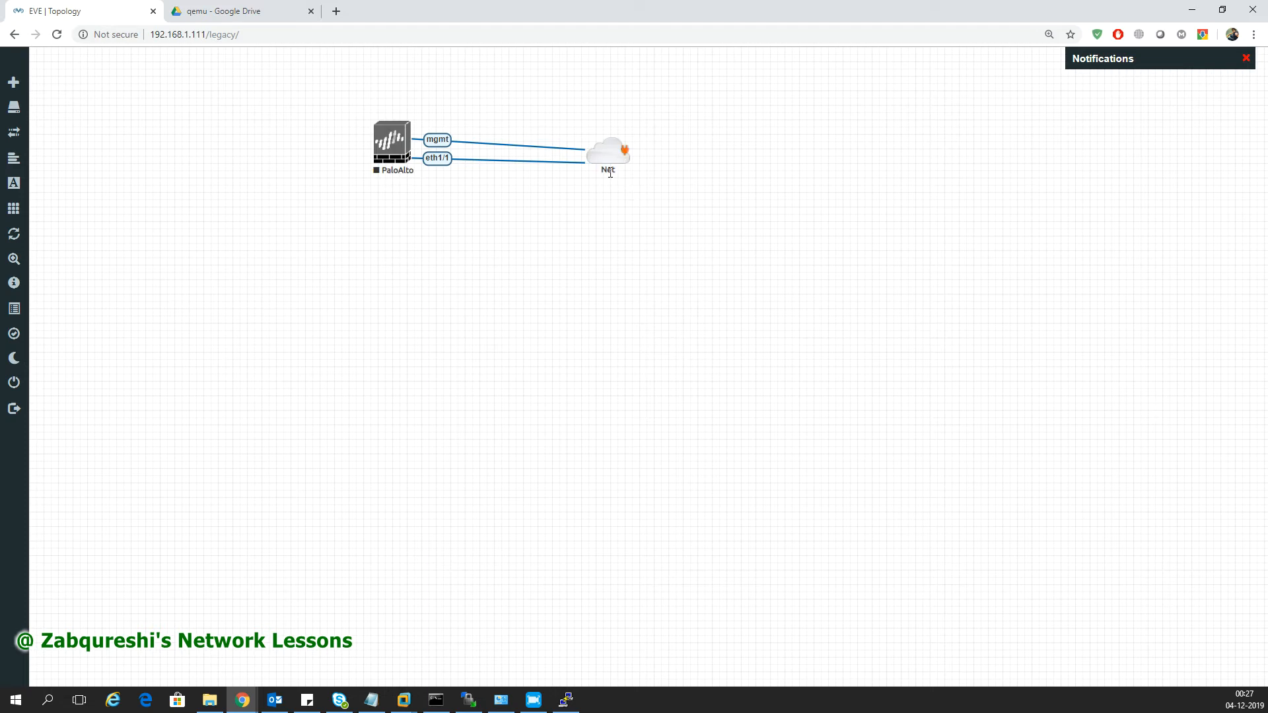
Start the PaloAlto node and launch its QEMU console via the ultravnc wrapper
{"action": "right_click", "coordinate": [396, 153]}
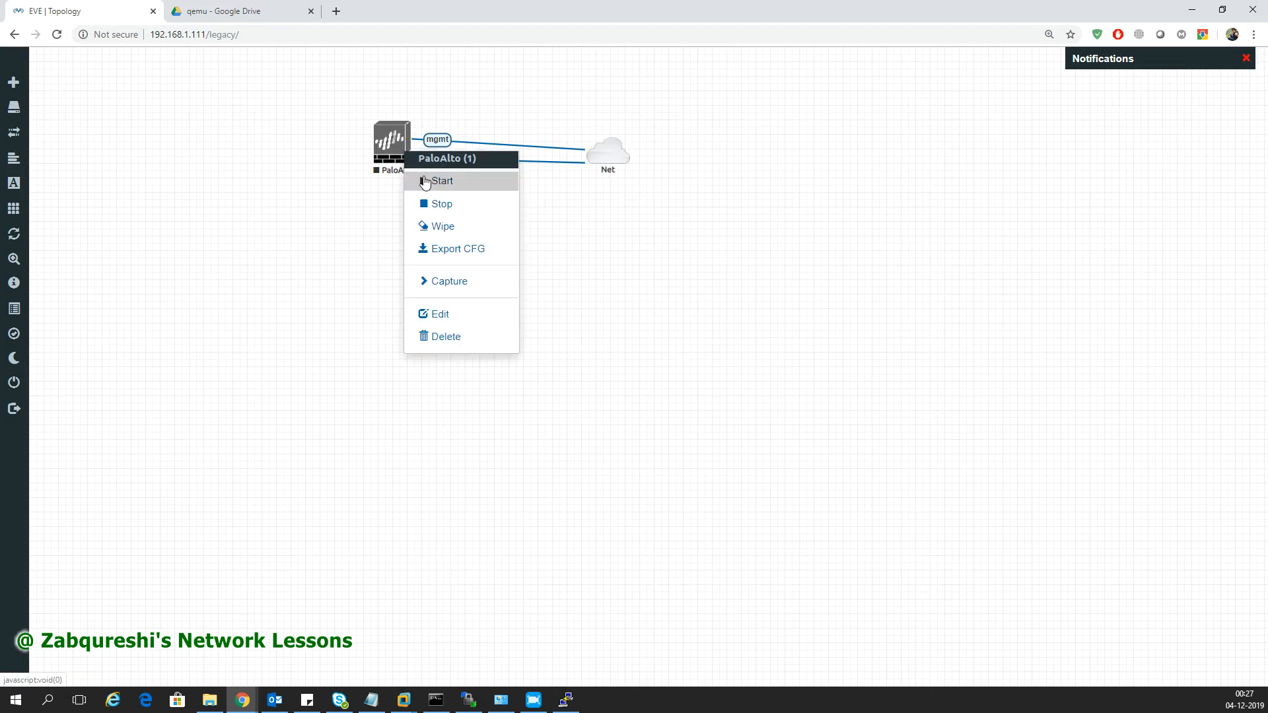
{"action": "left_click", "coordinate": [426, 181]}
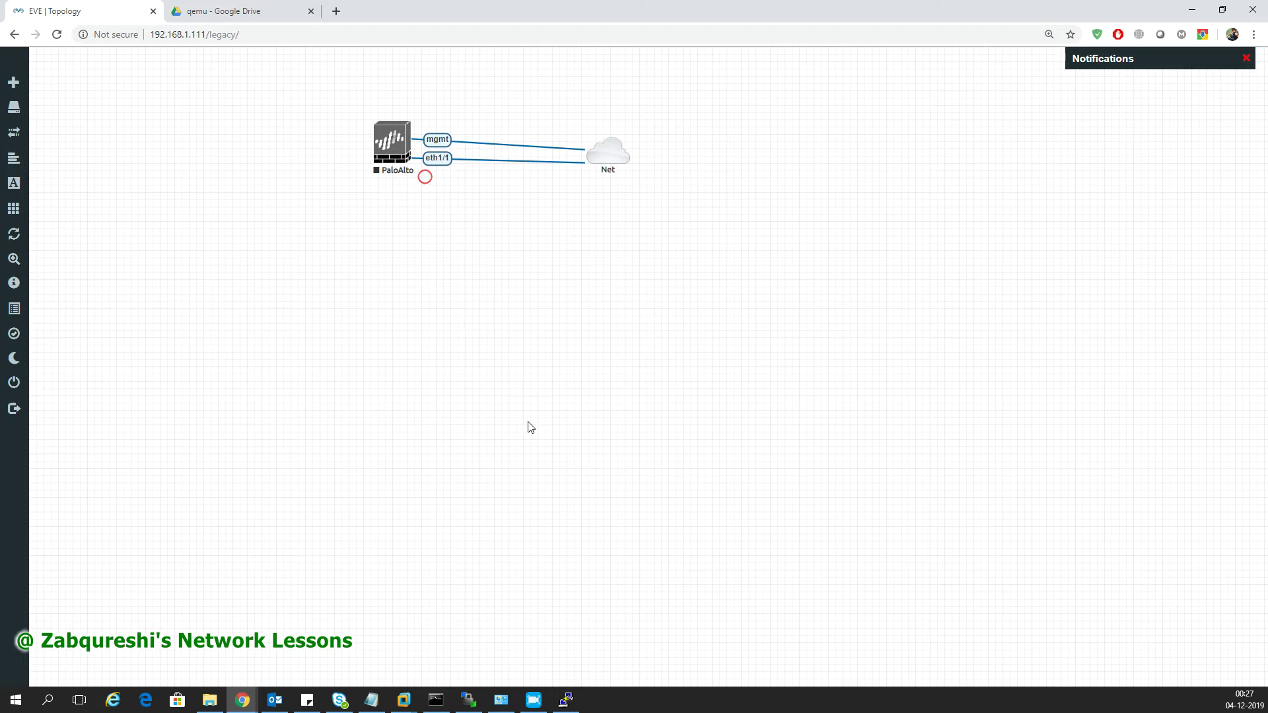
{"action": "left_click", "coordinate": [397, 153]}
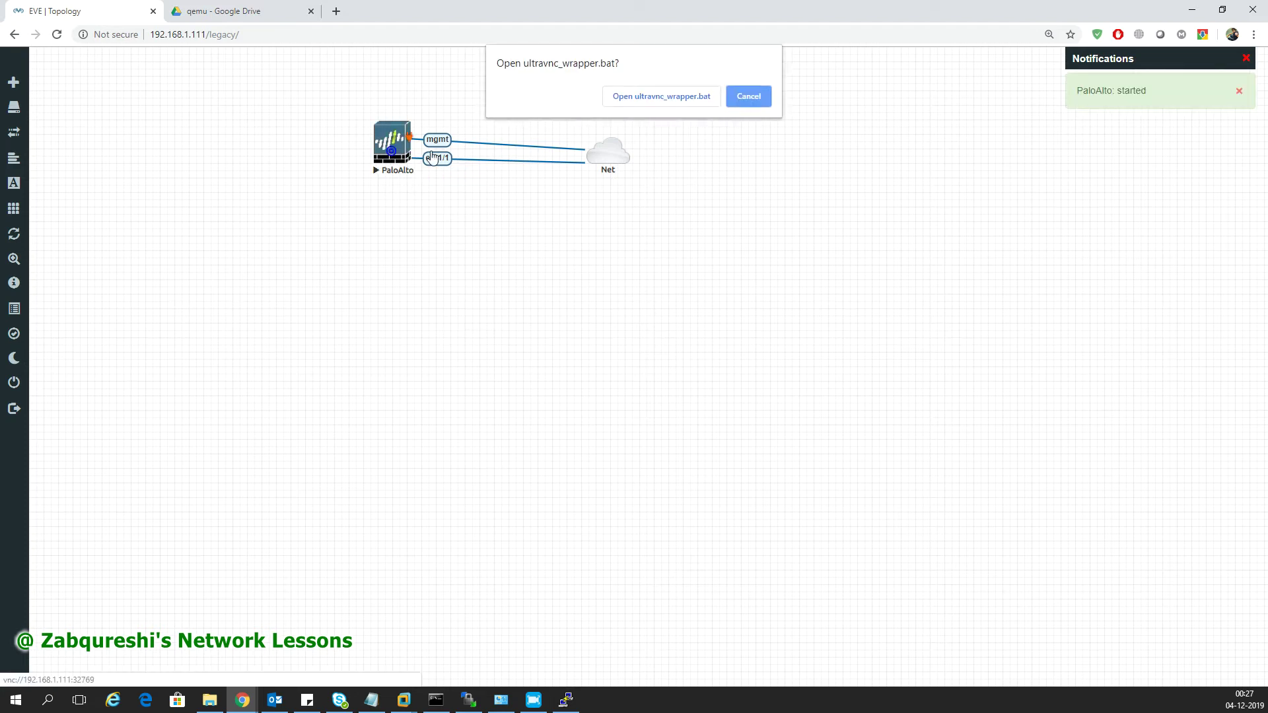
{"action": "left_click", "coordinate": [677, 101]}
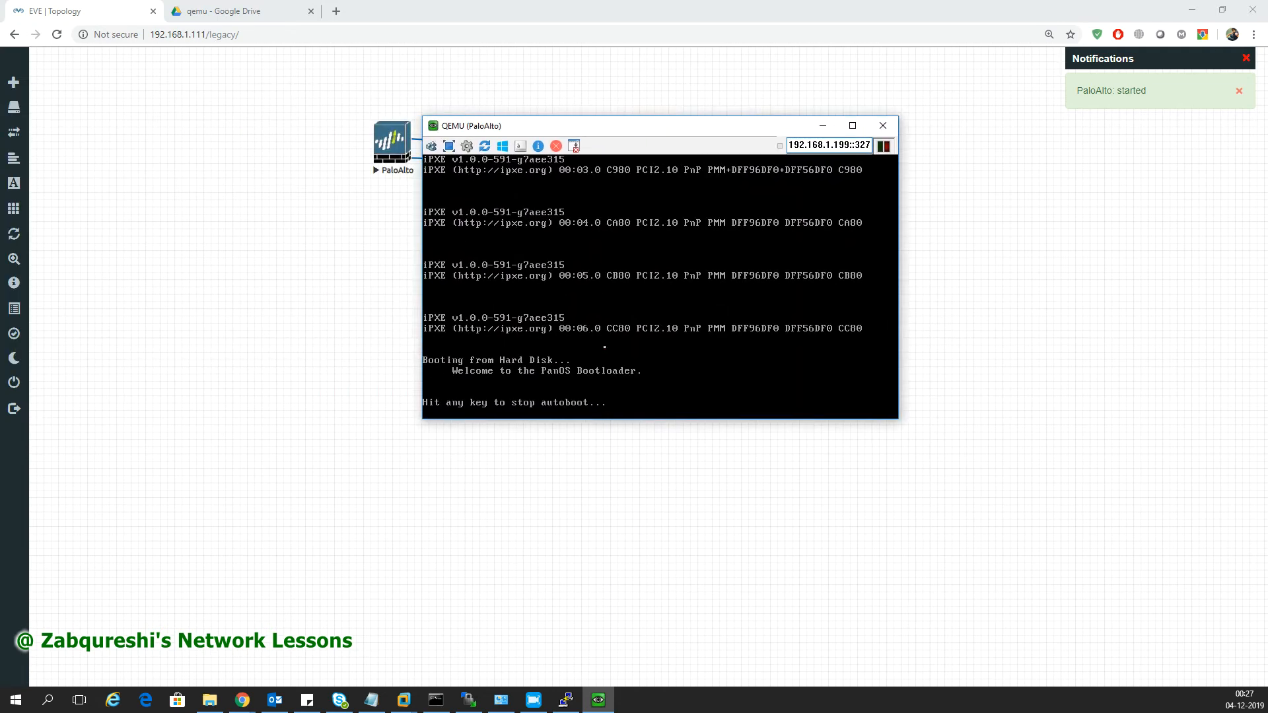
{"action": "left_click_drag", "start_coordinate": [562, 126], "coordinate": [633, 144]}
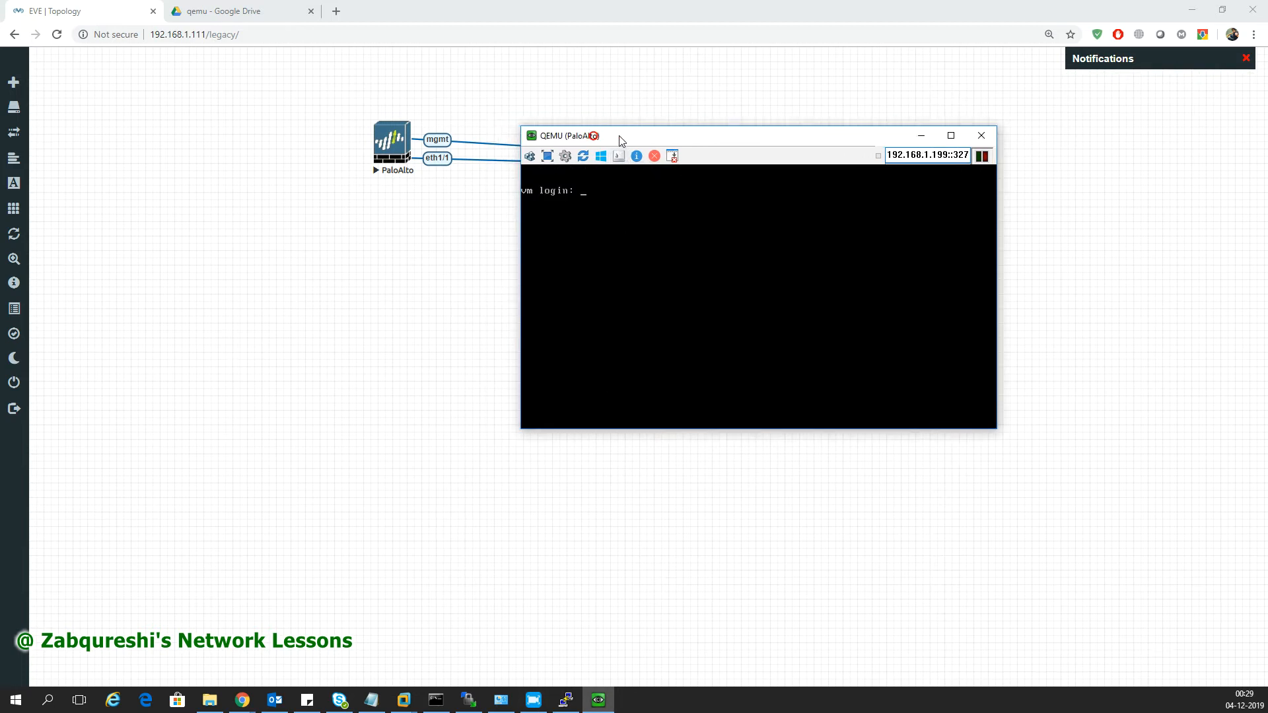
{"action": "mouse_move", "coordinate": [595, 140]}
{"action": "left_mouse_down"}
{"action": "mouse_move", "coordinate": [620, 139]}
{"action": "mouse_move", "coordinate": [639, 236]}
{"action": "left_mouse_up"}
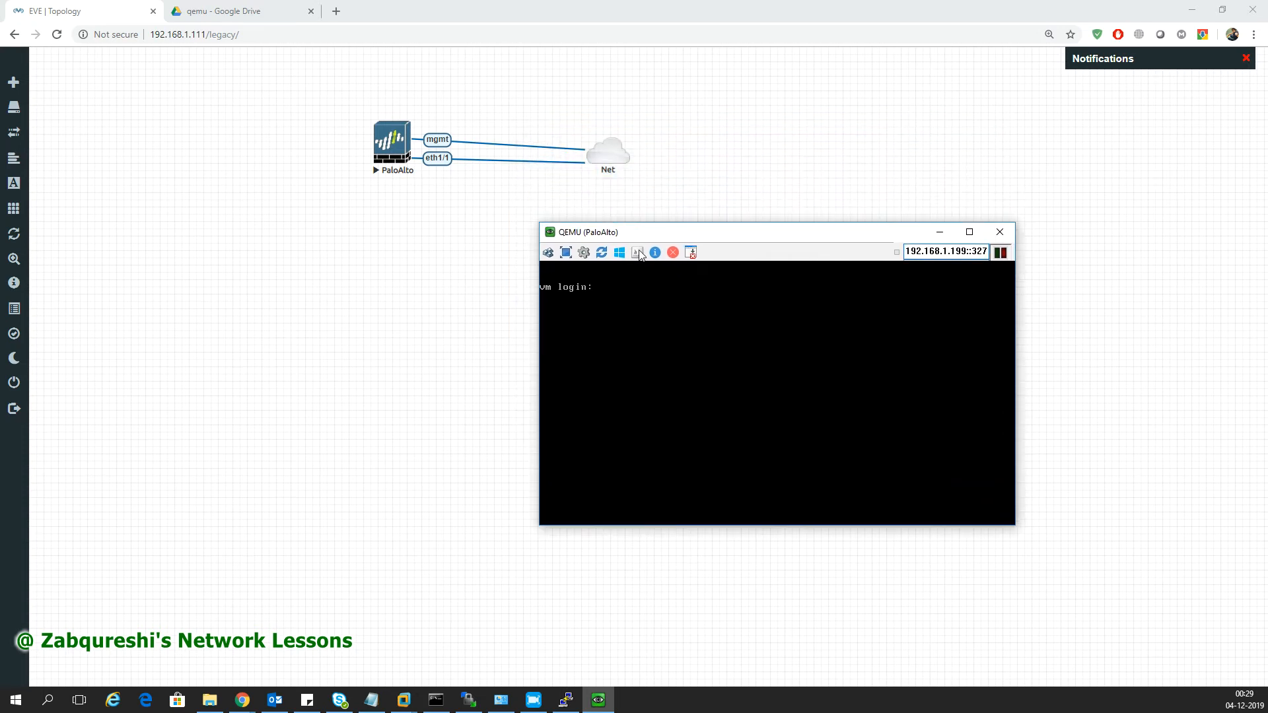
{"action": "left_click", "coordinate": [612, 304]}
{"action": "type", "text": "admin"}
{"action": "key", "text": "Return"}
{"action": "key", "text": "Return"}
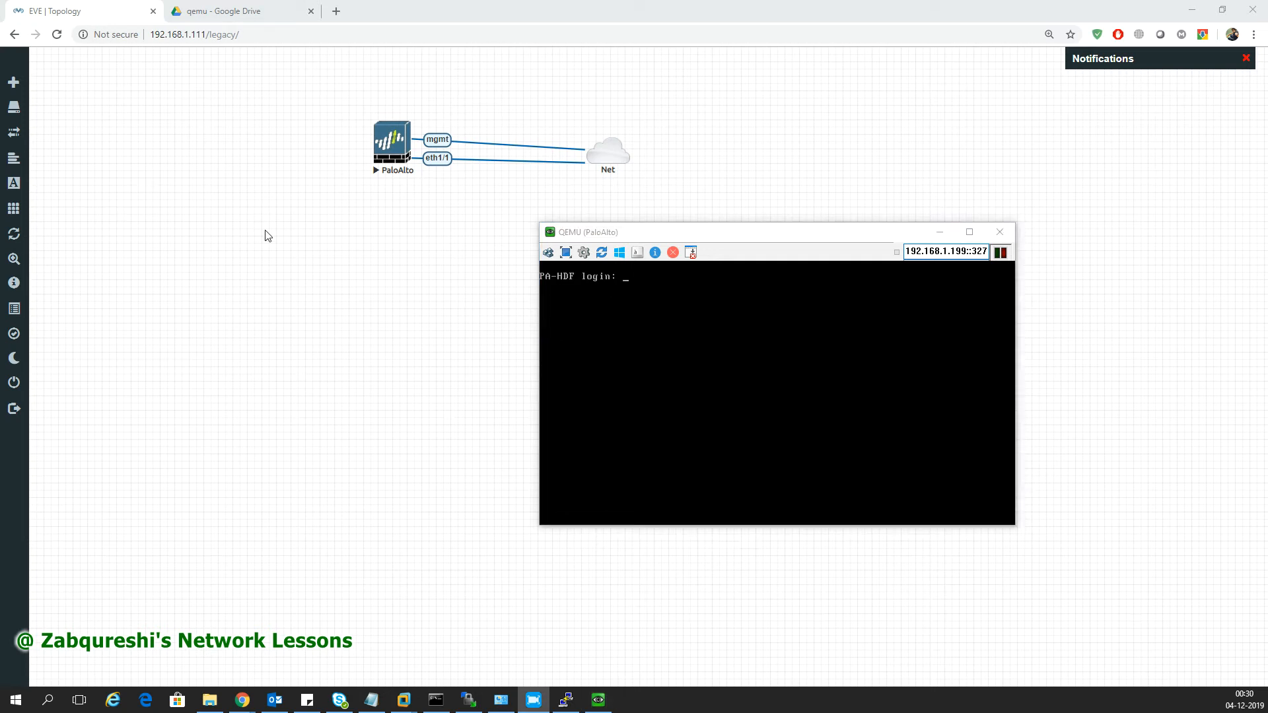
{"action": "left_click", "coordinate": [624, 310]}
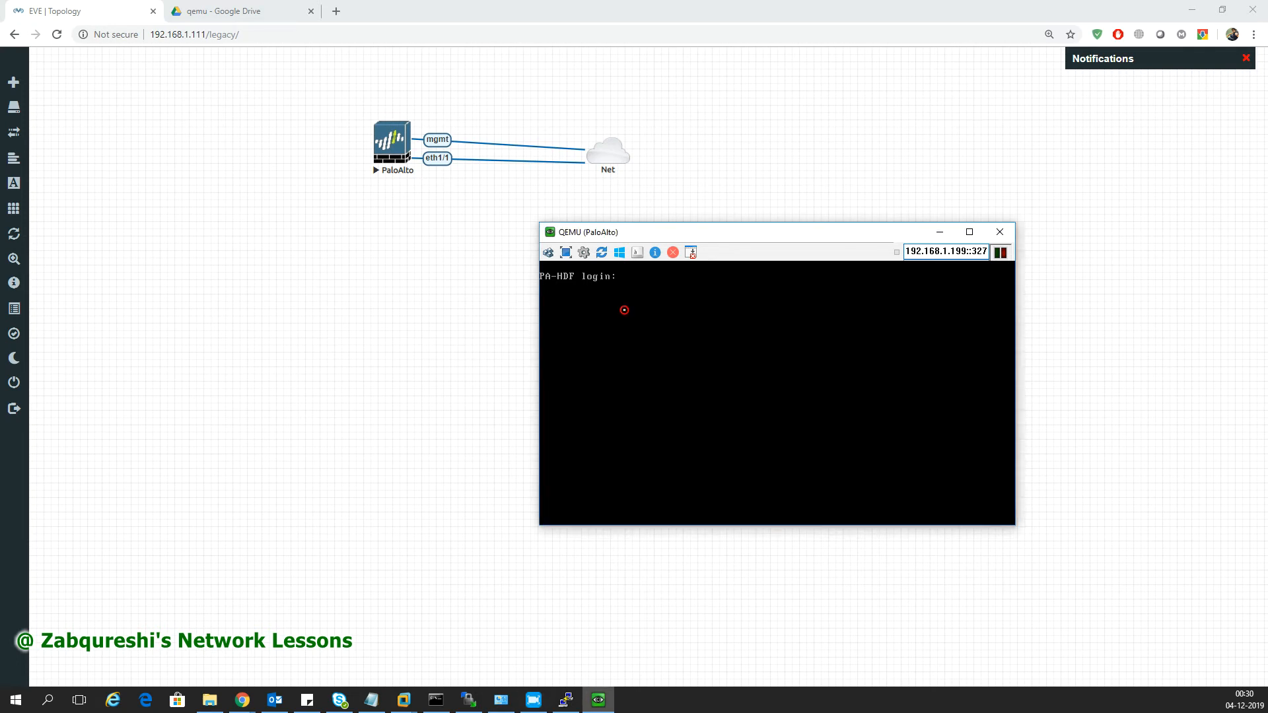
{"action": "type", "text": "admin"}
{"action": "key", "text": "Return"}
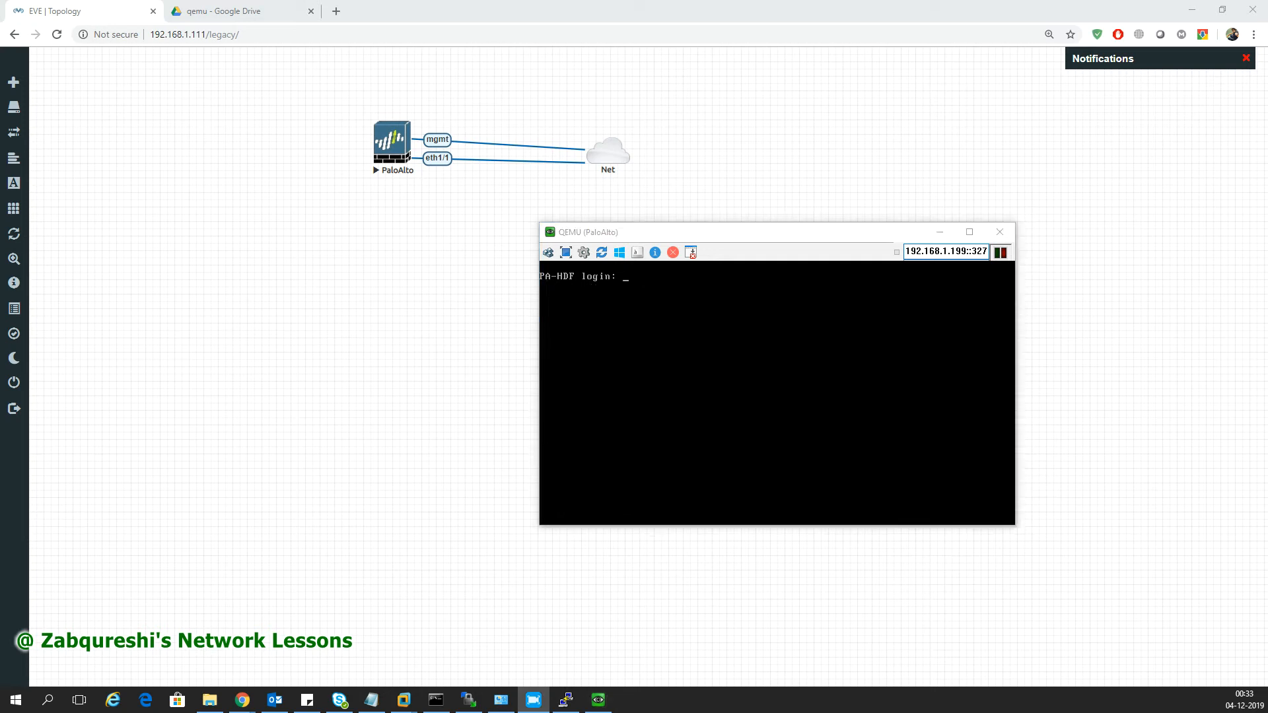
{"action": "left_click", "coordinate": [693, 358]}
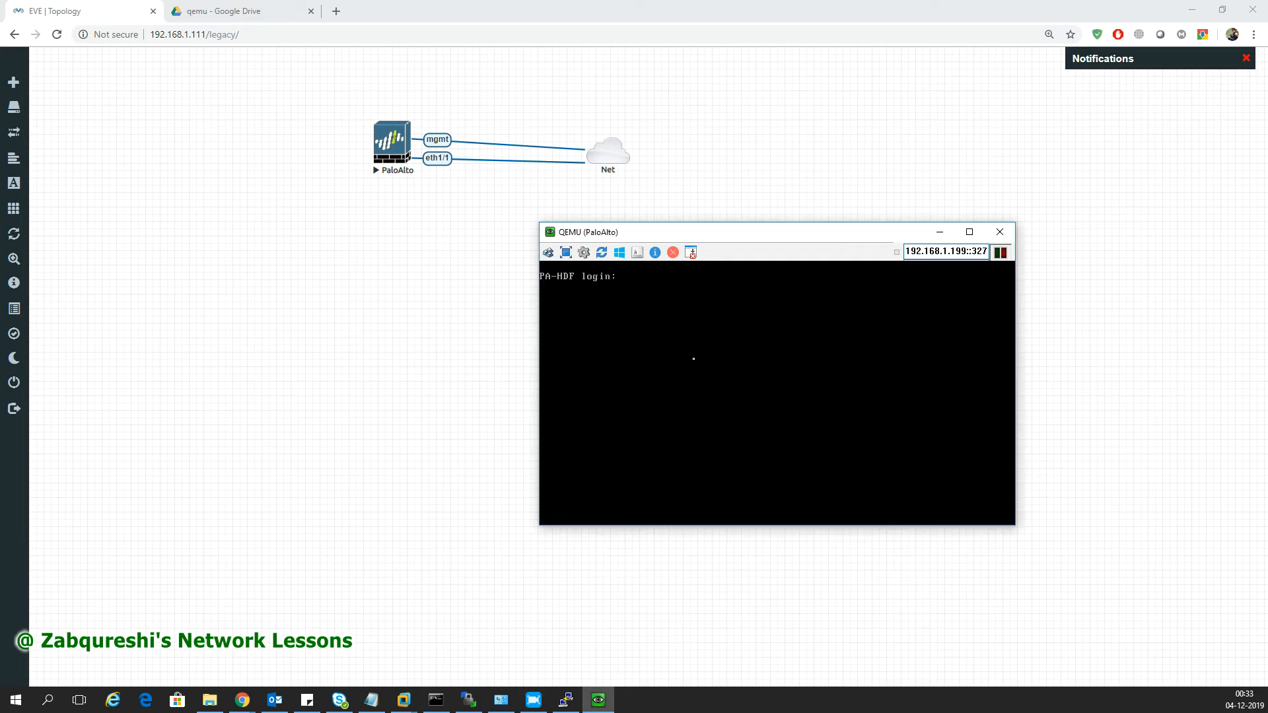
{"action": "type", "text": "admin"}
{"action": "key", "text": "Return"}
{"action": "key", "text": "Return"}
{"action": "type", "text": "admin"}
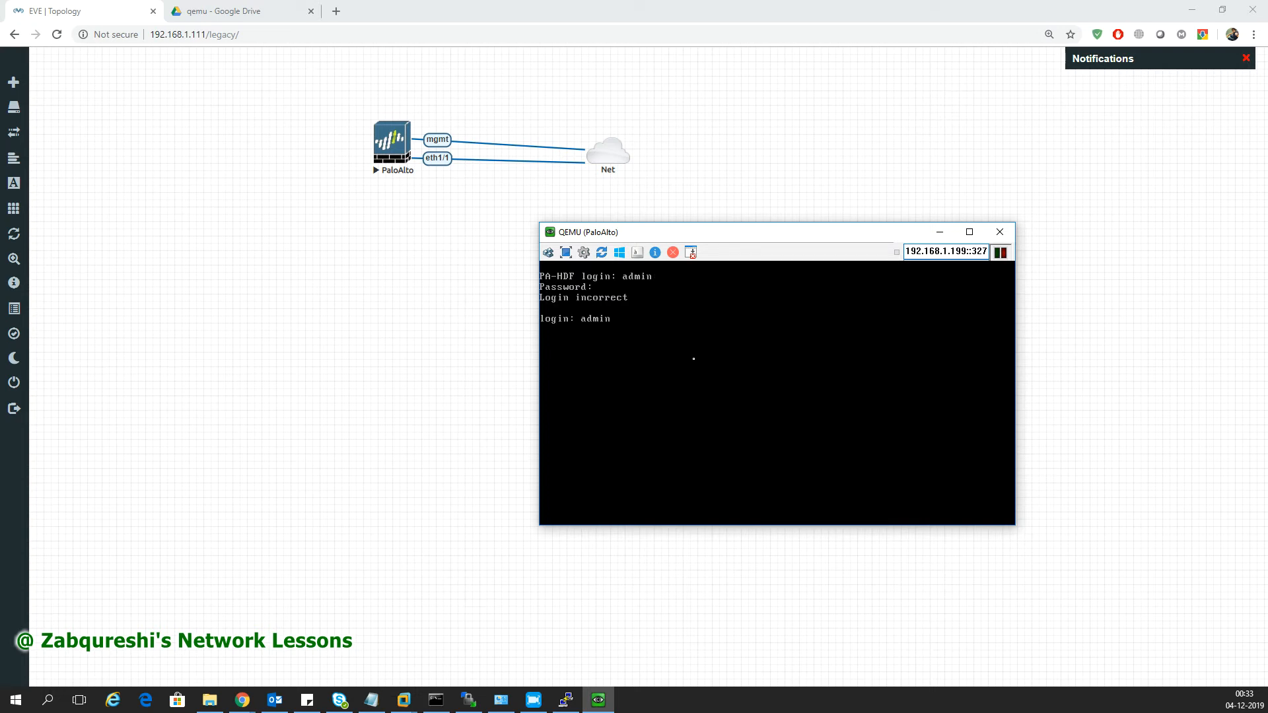
{"action": "key", "text": "Return"}
{"action": "key", "text": "Return"}
{"action": "type", "text": "admin"}
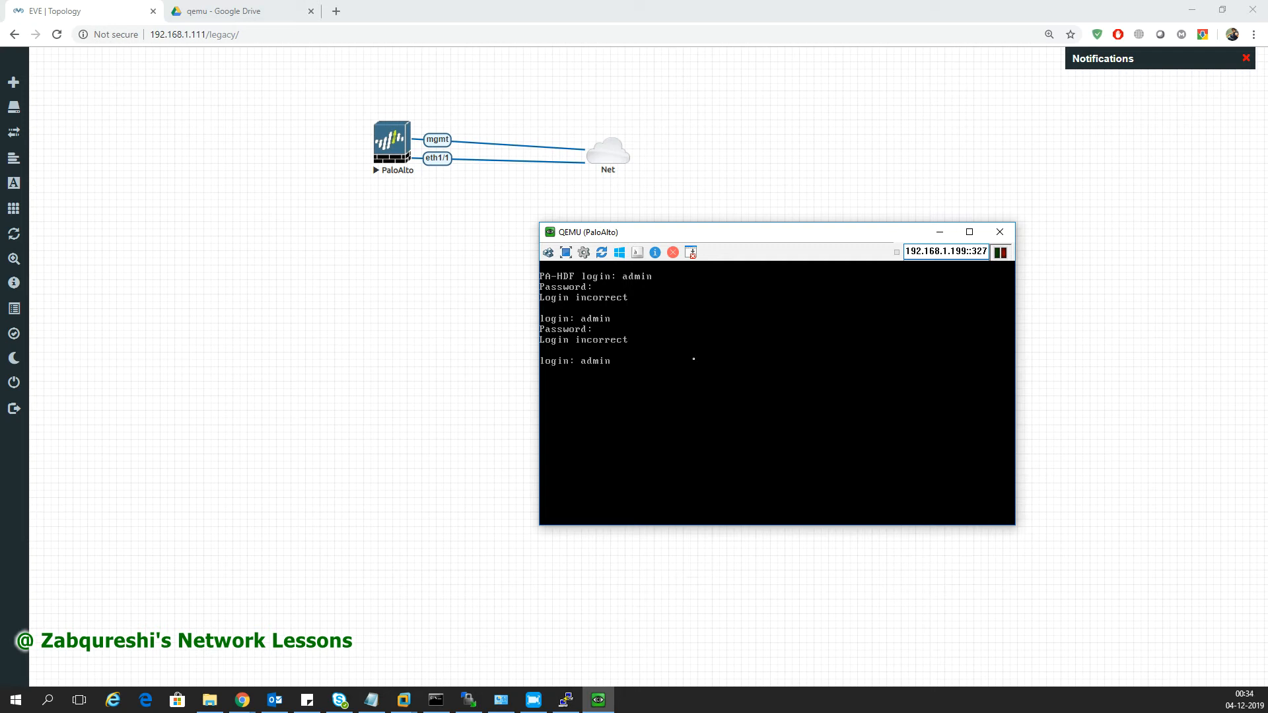
{"action": "key", "text": "Return"}
{"action": "key", "text": "Return"}
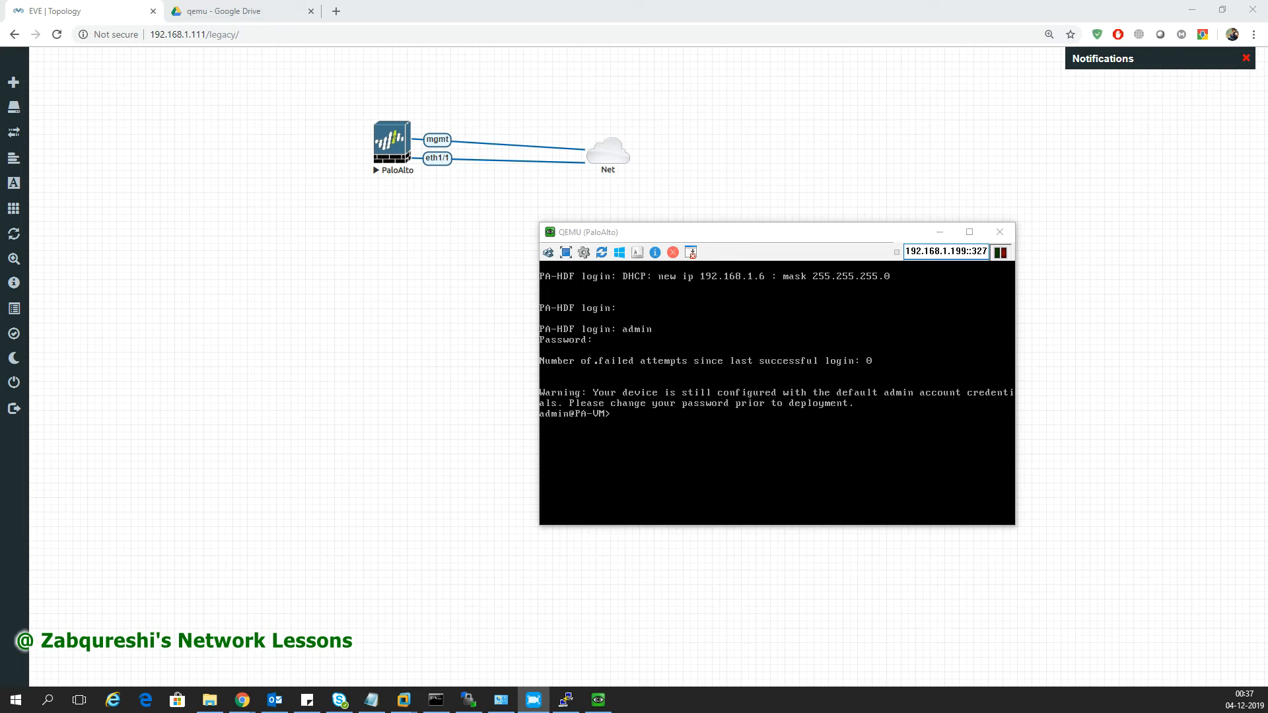
List the set command's options with ? and try set system setting at the PA-VM CLI
{"action": "left_click", "coordinate": [623, 433]}
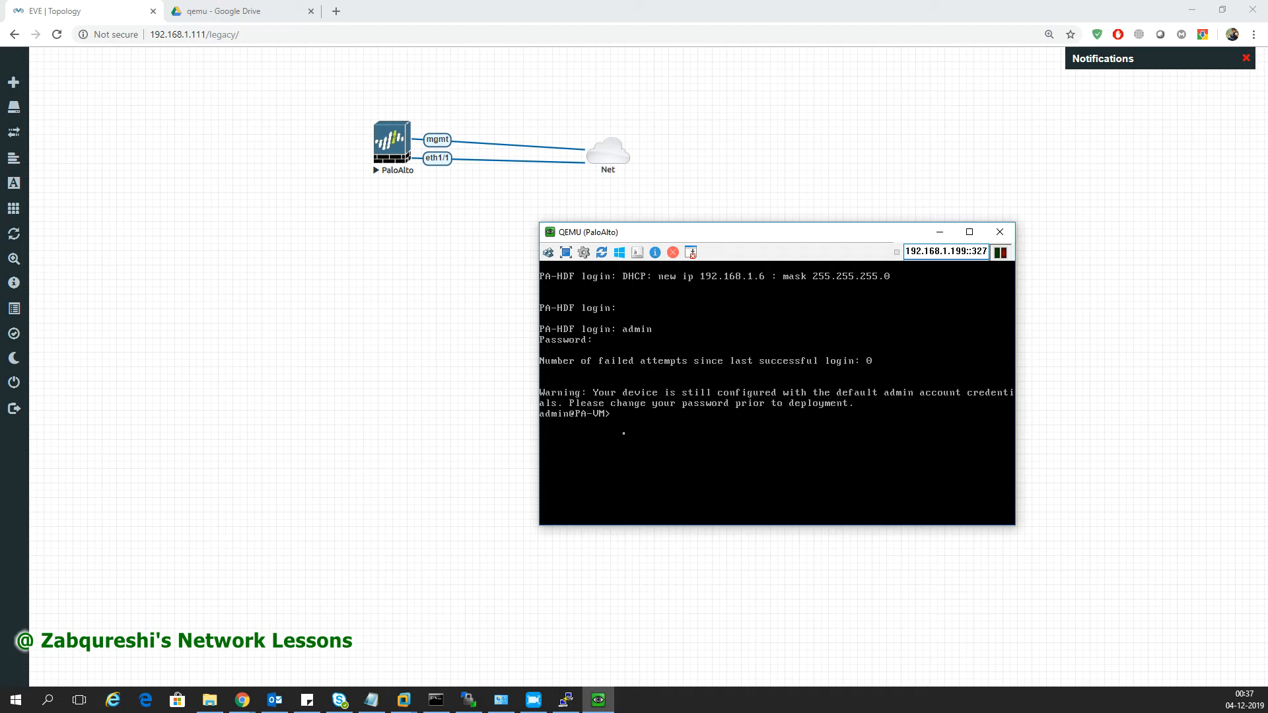
{"action": "type", "text": "set dev"}
{"action": "key", "text": "BackSpace"}
{"action": "key", "text": "BackSpace"}
{"action": "key", "text": "BackSpace"}
{"action": "key", "text": "question"}
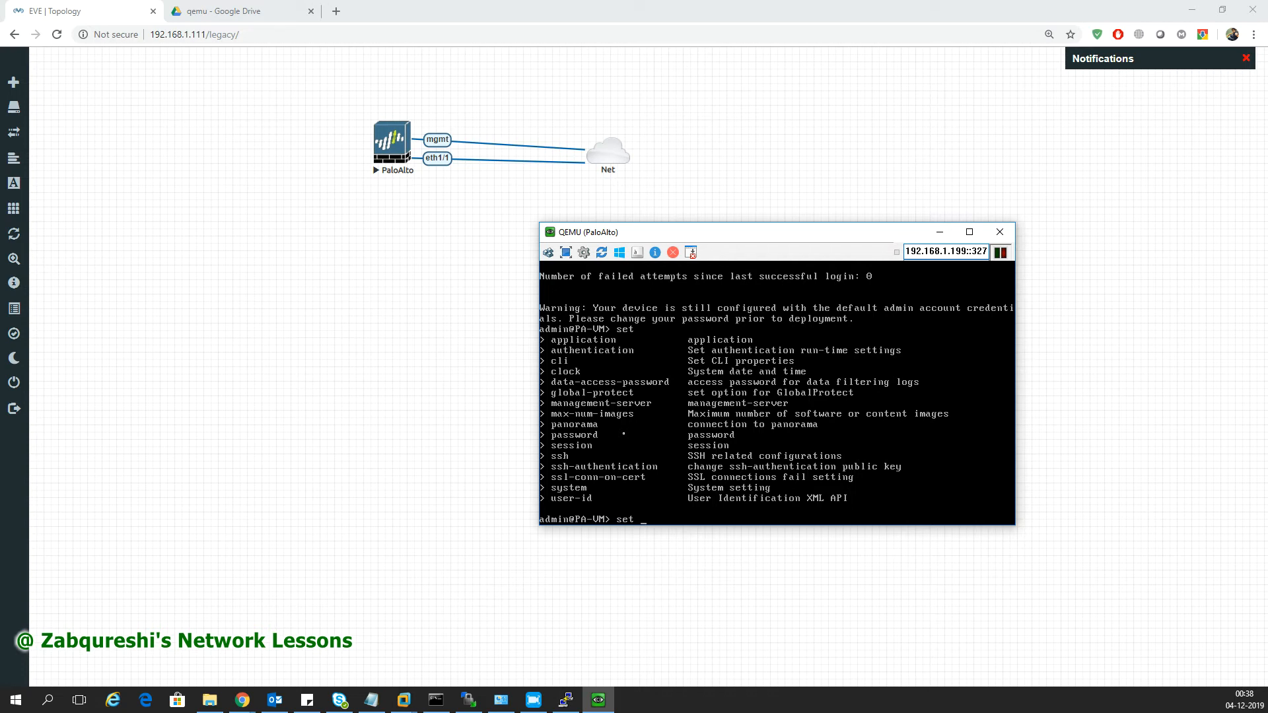
{"action": "type", "text": "system "}
{"action": "type", "text": "de"}
{"action": "key", "text": "BackSpace"}
{"action": "key", "text": "BackSpace"}
{"action": "type", "text": "setting"}
Retype the subcommand as set management-server ? to view the management-server options
{"action": "key", "text": "BackSpace"}
{"action": "key", "text": "BackSpace"}
{"action": "key", "text": "BackSpace"}
{"action": "key", "text": "BackSpace"}
{"action": "key", "text": "BackSpace"}
{"action": "key", "text": "BackSpace"}
{"action": "key", "text": "BackSpace"}
{"action": "key", "text": "BackSpace"}
{"action": "key", "text": "BackSpace"}
{"action": "key", "text": "BackSpace"}
{"action": "key", "text": "BackSpace"}
{"action": "key", "text": "BackSpace"}
{"action": "key", "text": "BackSpace"}
{"action": "key", "text": "BackSpace"}
{"action": "key", "text": "BackSpace"}
{"action": "type", "text": "?"}
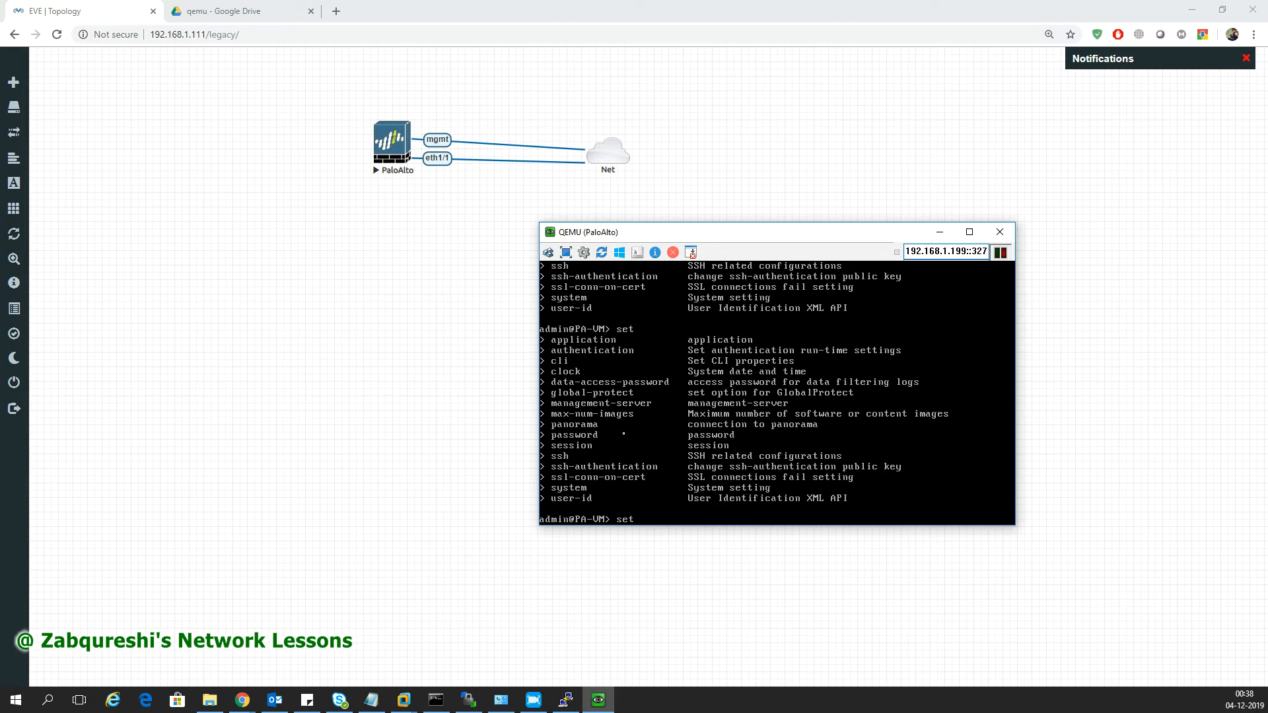
{"action": "type", "text": "sys"}
{"action": "type", "text": "tem setting?"}
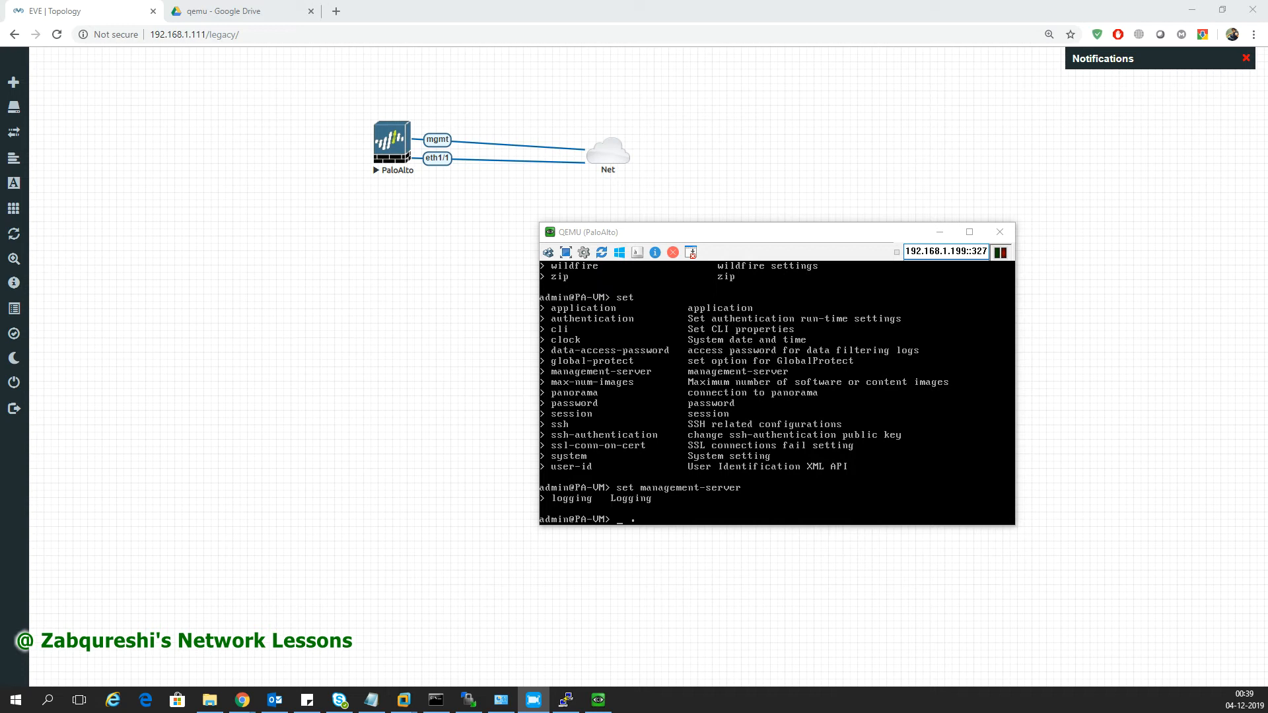
{"action": "left_click", "coordinate": [743, 508]}
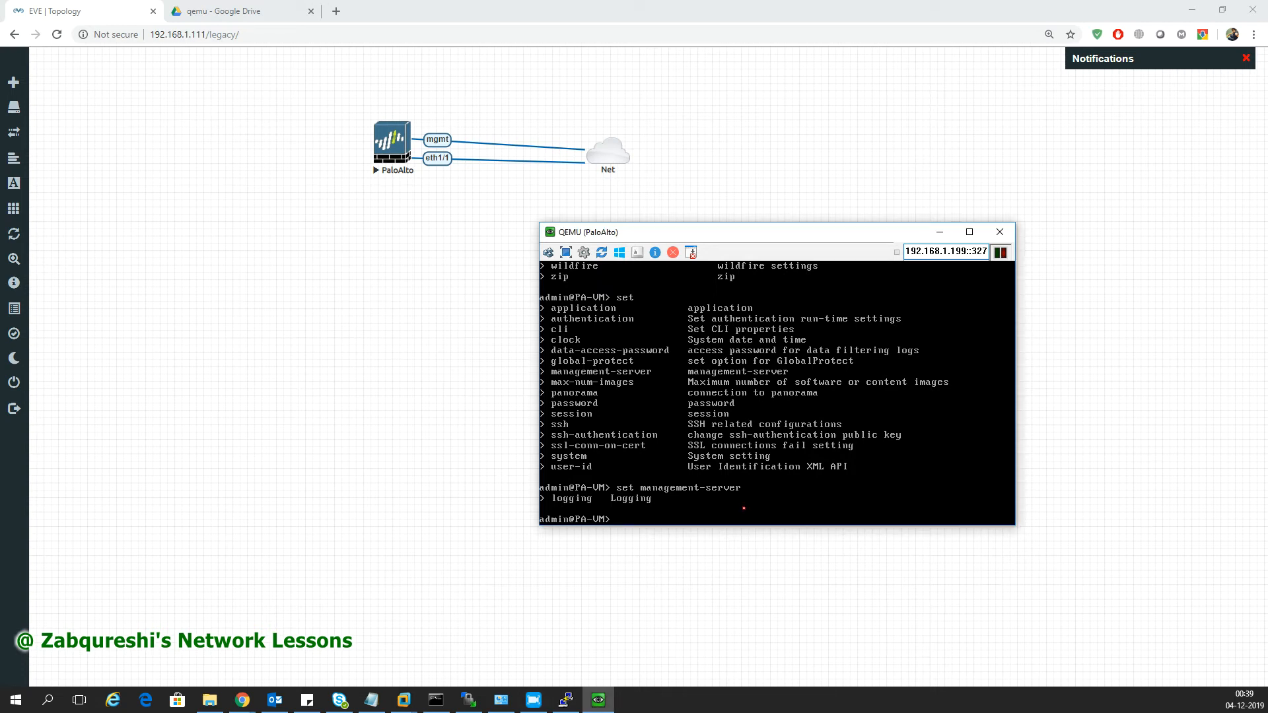
{"action": "type", "text": "show interface "}
{"action": "type", "text": "management"}
Run show interface management, revealing IP 192.168.1.6 and gateway 192.168.1.1
{"action": "key", "text": "Return"}
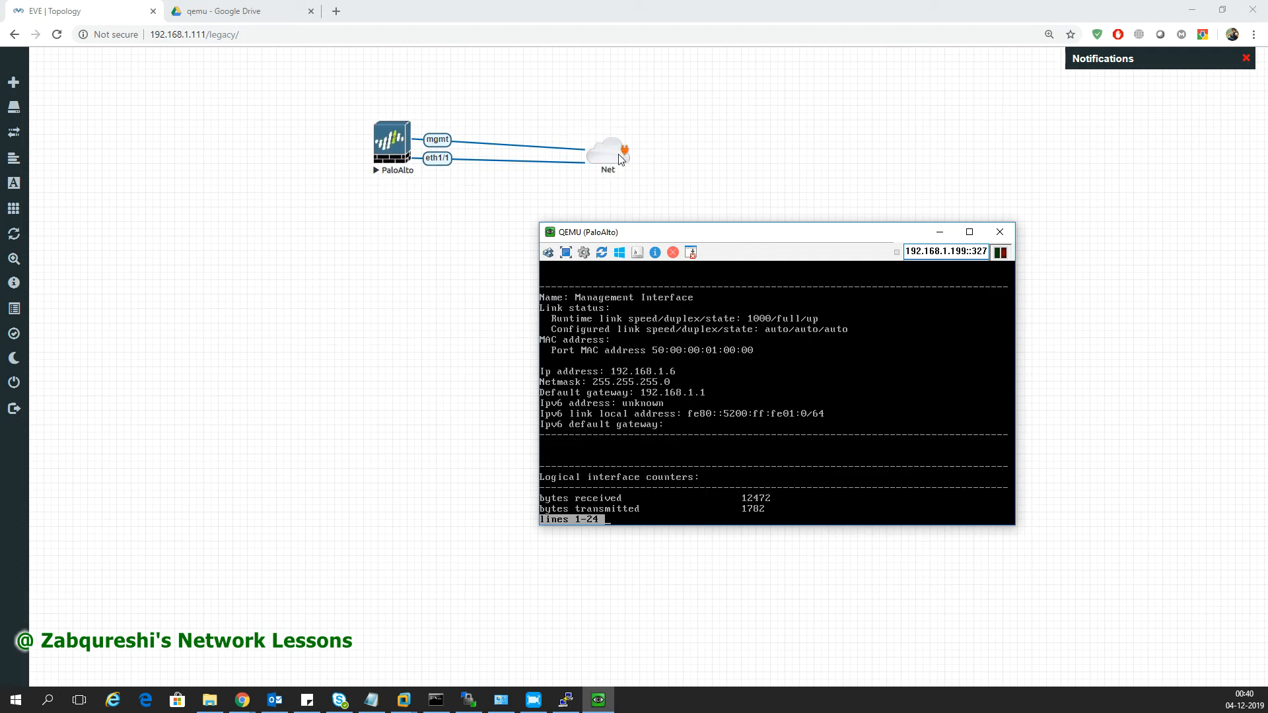
Close the EVE-NG root terminal session
{"action": "left_click", "coordinate": [566, 700]}
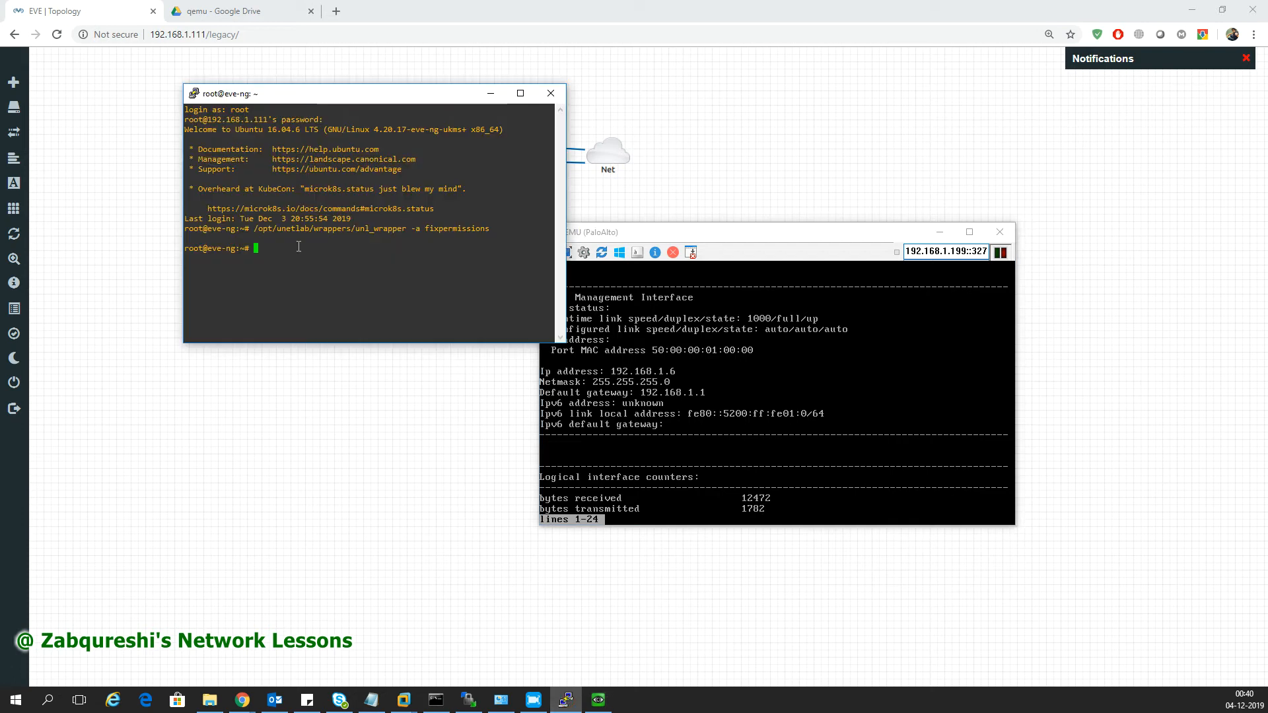
{"action": "left_click", "coordinate": [550, 94]}
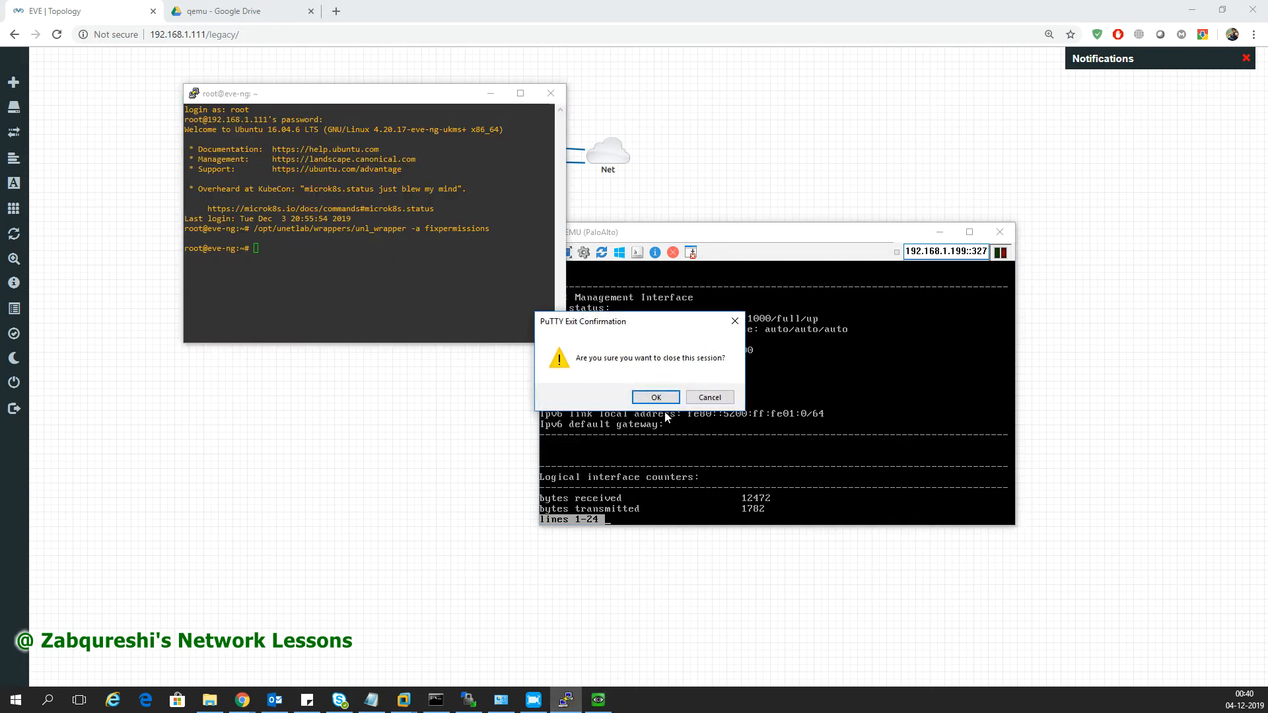
{"action": "left_click", "coordinate": [655, 398]}
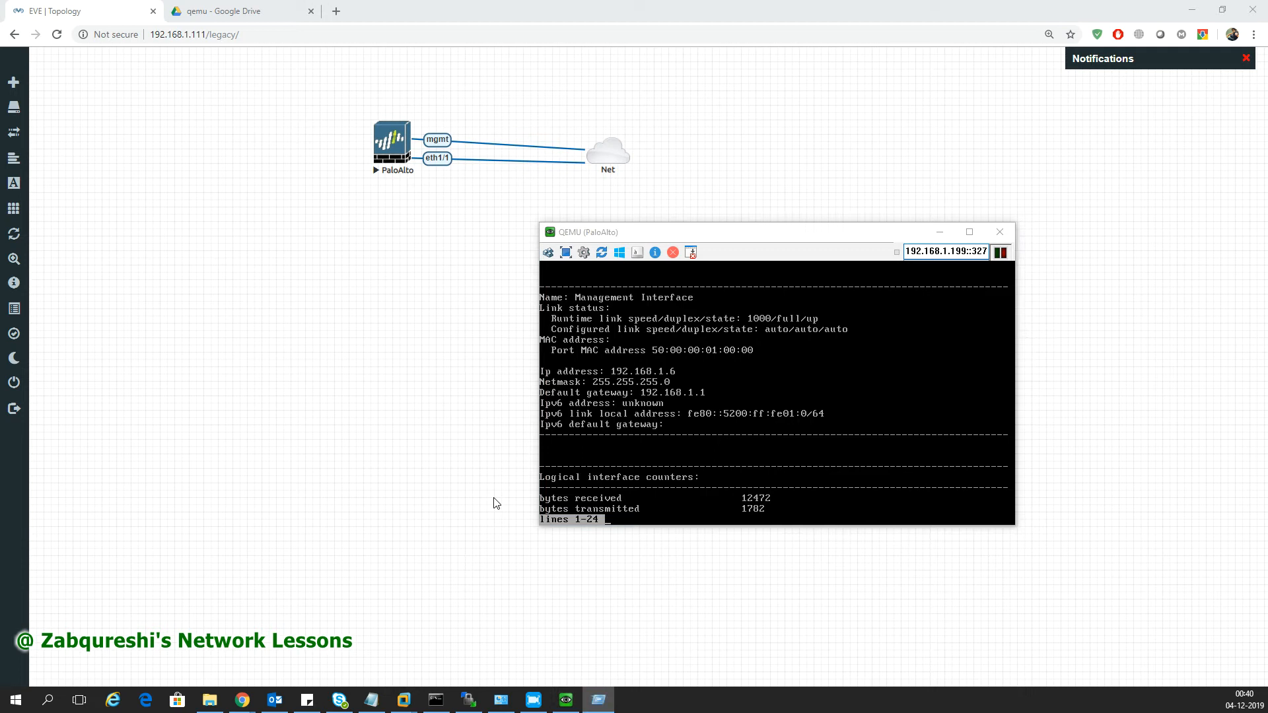
Launch cmd from Run and move the Command Prompt window to the top left
{"action": "key", "text": "super+r"}
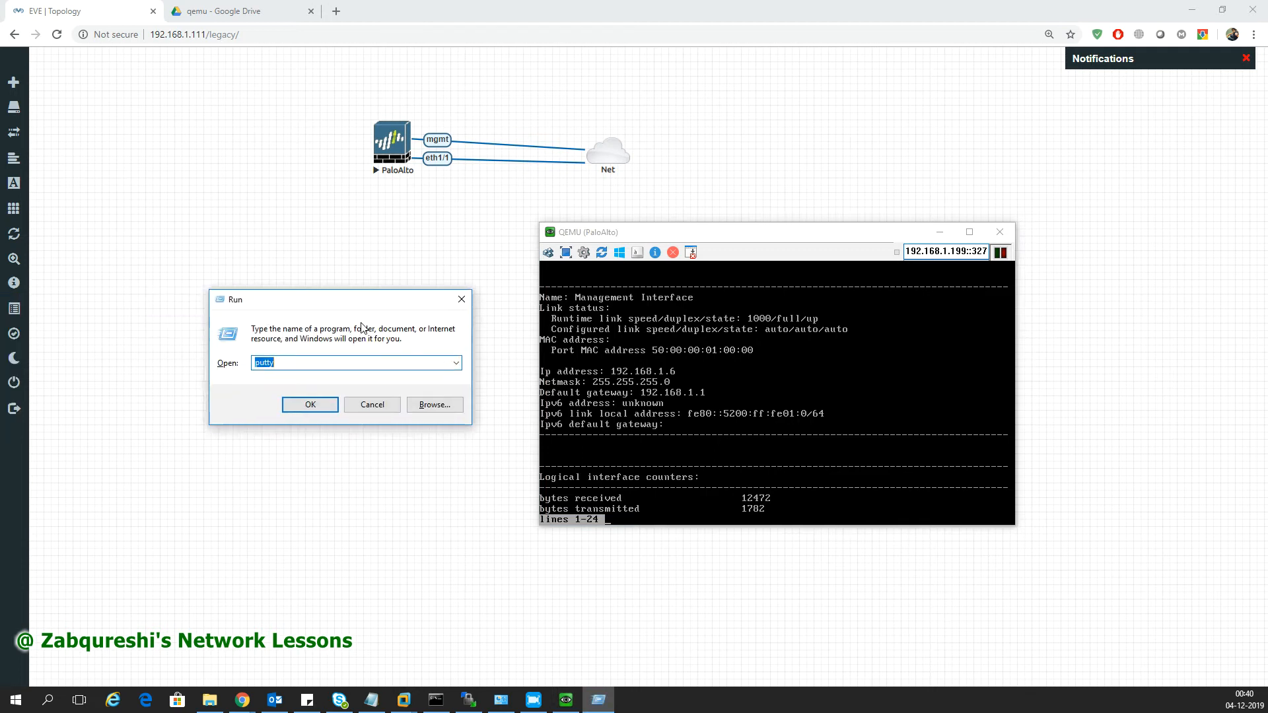
{"action": "type", "text": "cmd"}
{"action": "key", "text": "Return"}
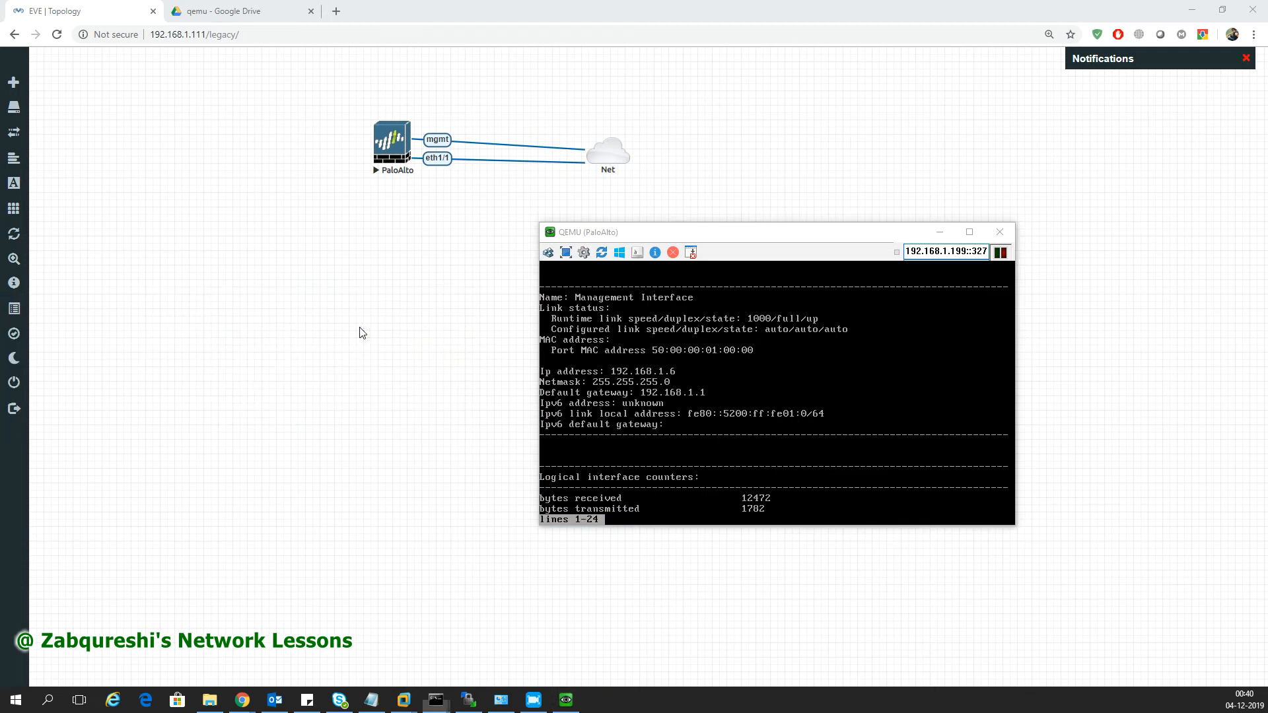
{"action": "left_click_drag", "start_coordinate": [363, 100], "coordinate": [433, 100]}
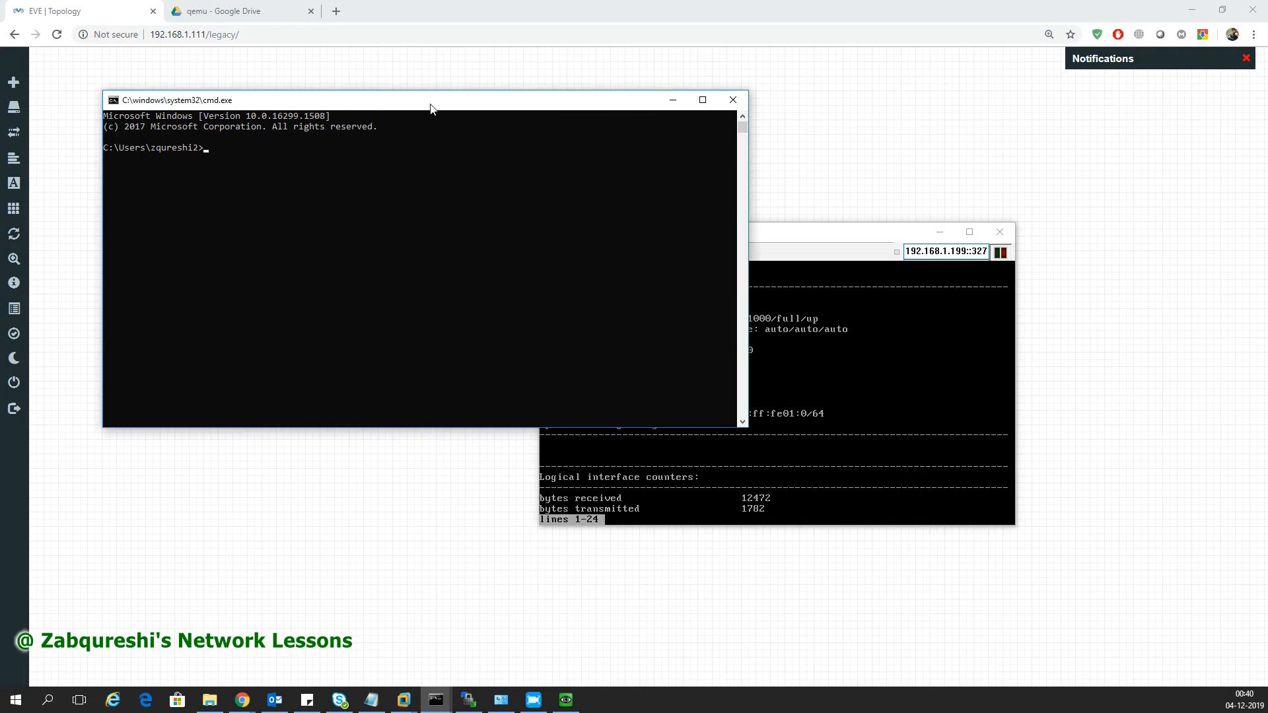
{"action": "left_click", "coordinate": [412, 220]}
{"action": "mouse_move", "coordinate": [345, 100]}
{"action": "left_mouse_down"}
{"action": "mouse_move", "coordinate": [237, 30]}
{"action": "mouse_move", "coordinate": [292, 81]}
{"action": "left_mouse_up"}
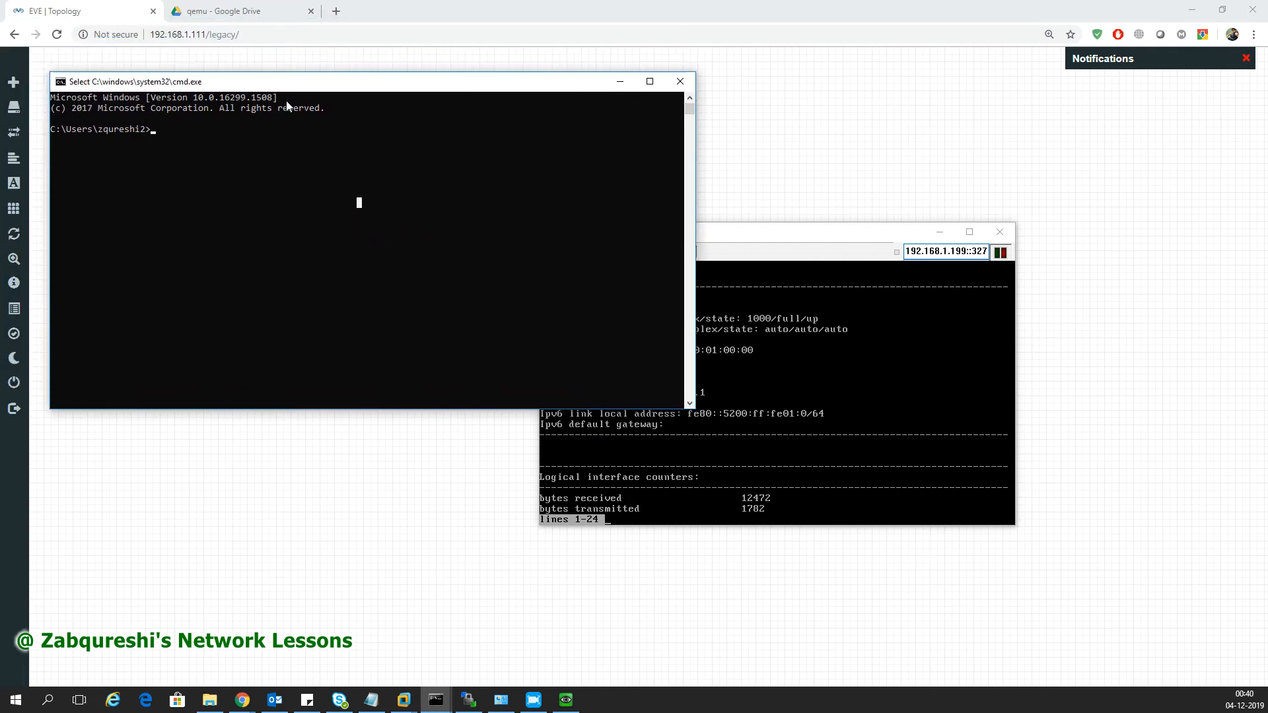
{"action": "type", "text": "192.168."}
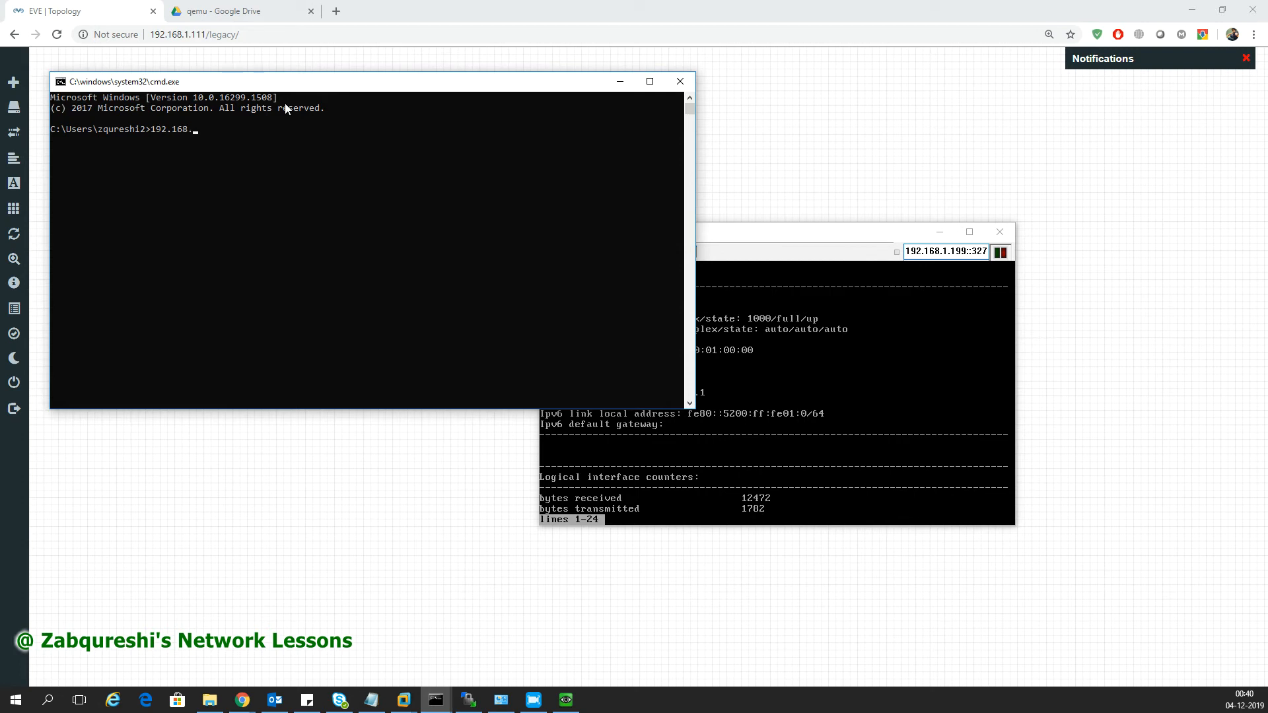
{"action": "type", "text": "1.1"}
Ping 192.168.1.6 from Command Prompt and get replies under 1 ms
{"action": "key", "text": "Left"}
{"action": "key", "text": "Left"}
{"action": "key", "text": "Left"}
{"action": "type", "text": "ping"}
{"action": "key", "text": "Return"}
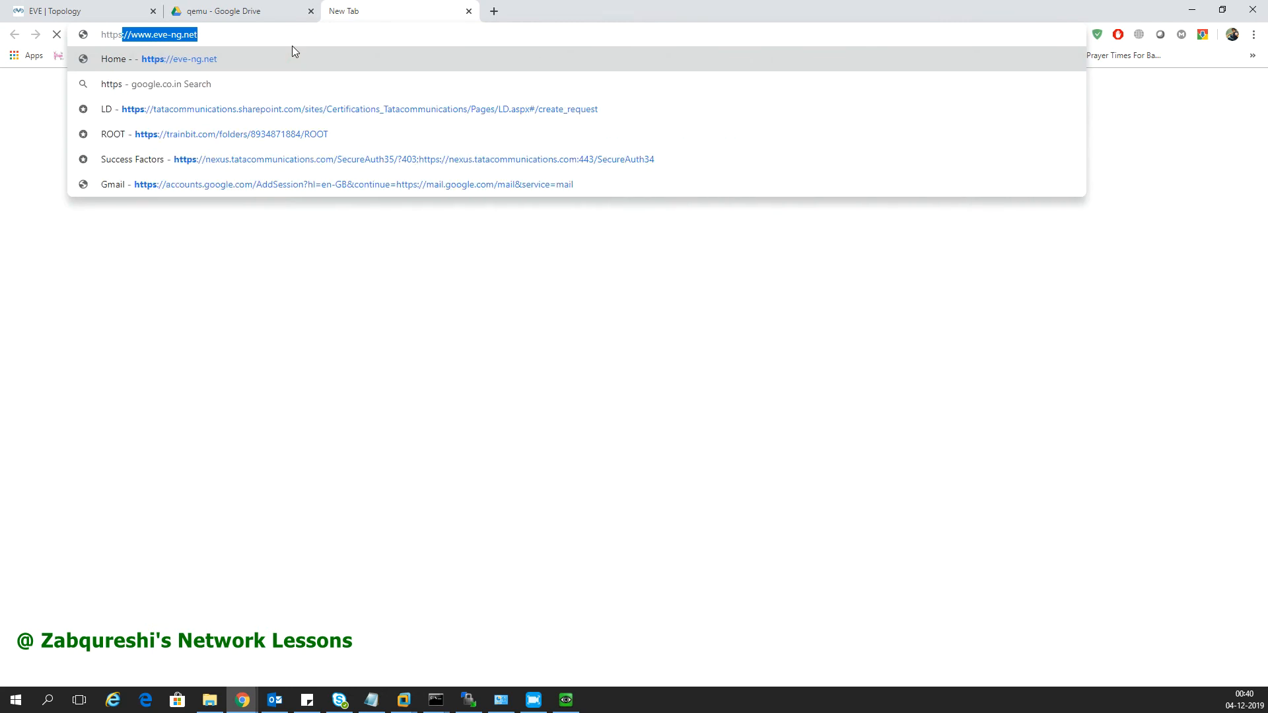
{"action": "type", "text": "://1"}
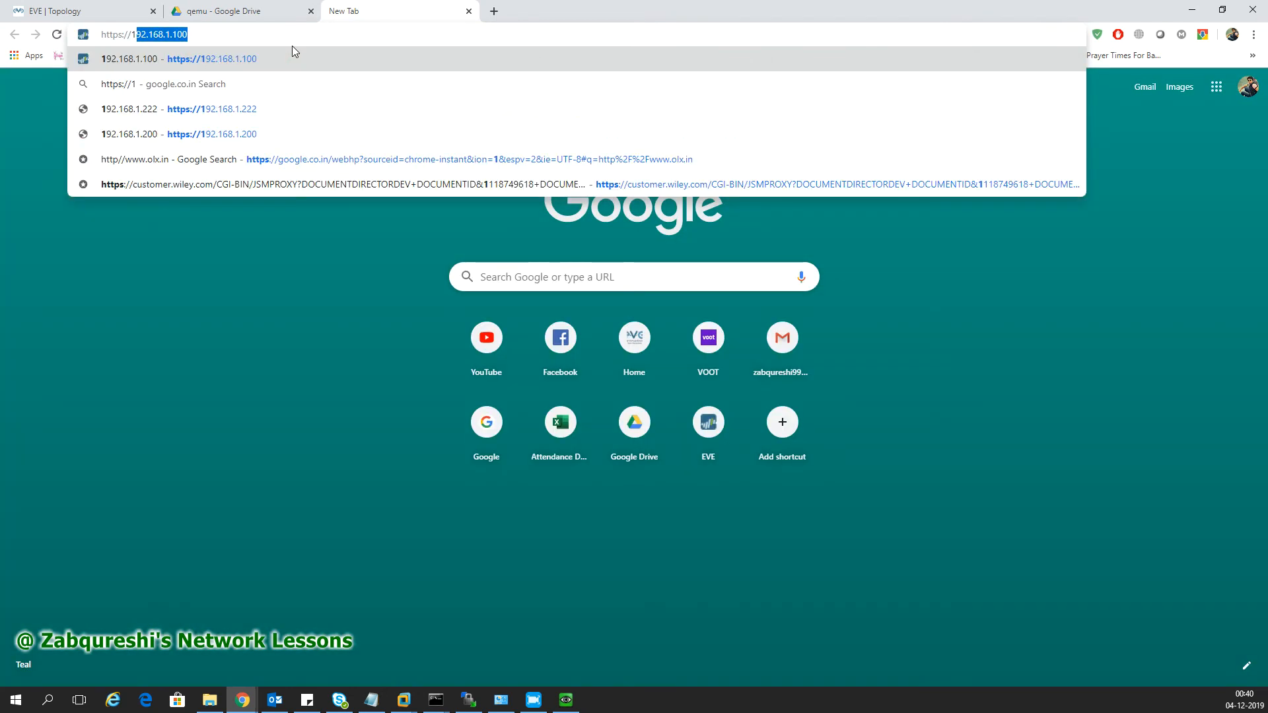
{"action": "type", "text": "92.168.1.6"}
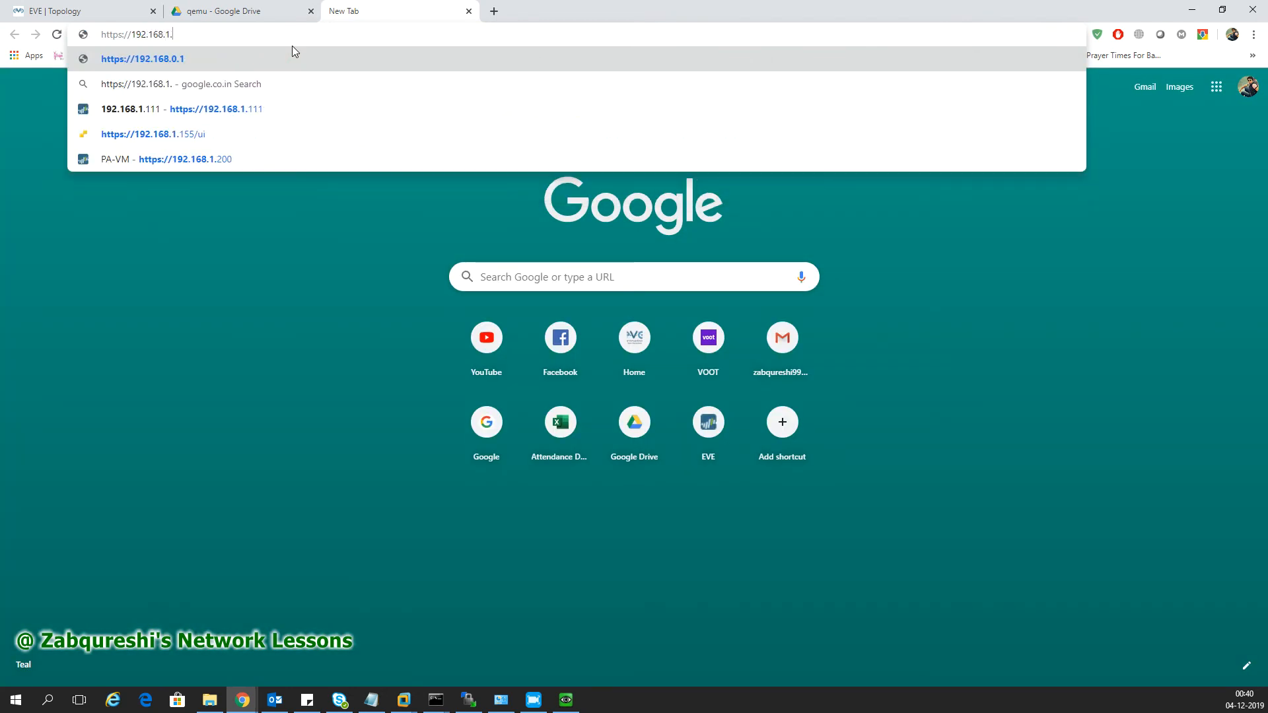
{"action": "key", "text": "Return"}
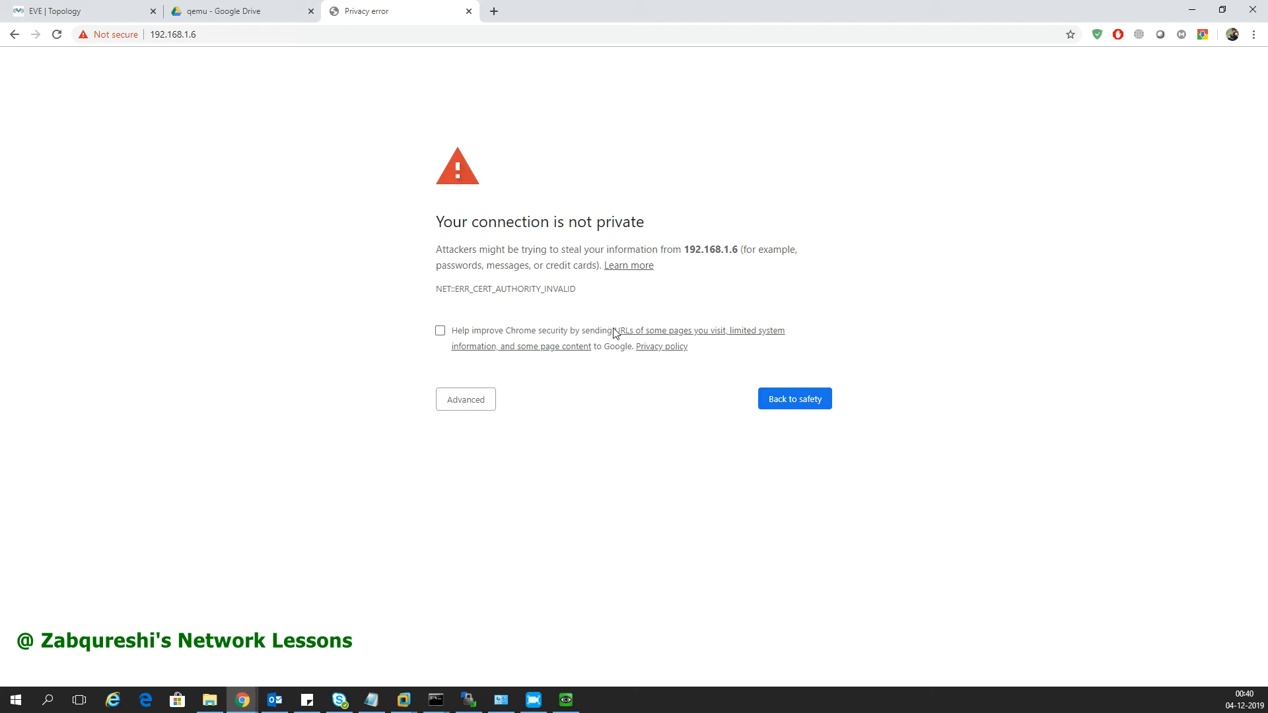
{"action": "left_click", "coordinate": [473, 406]}
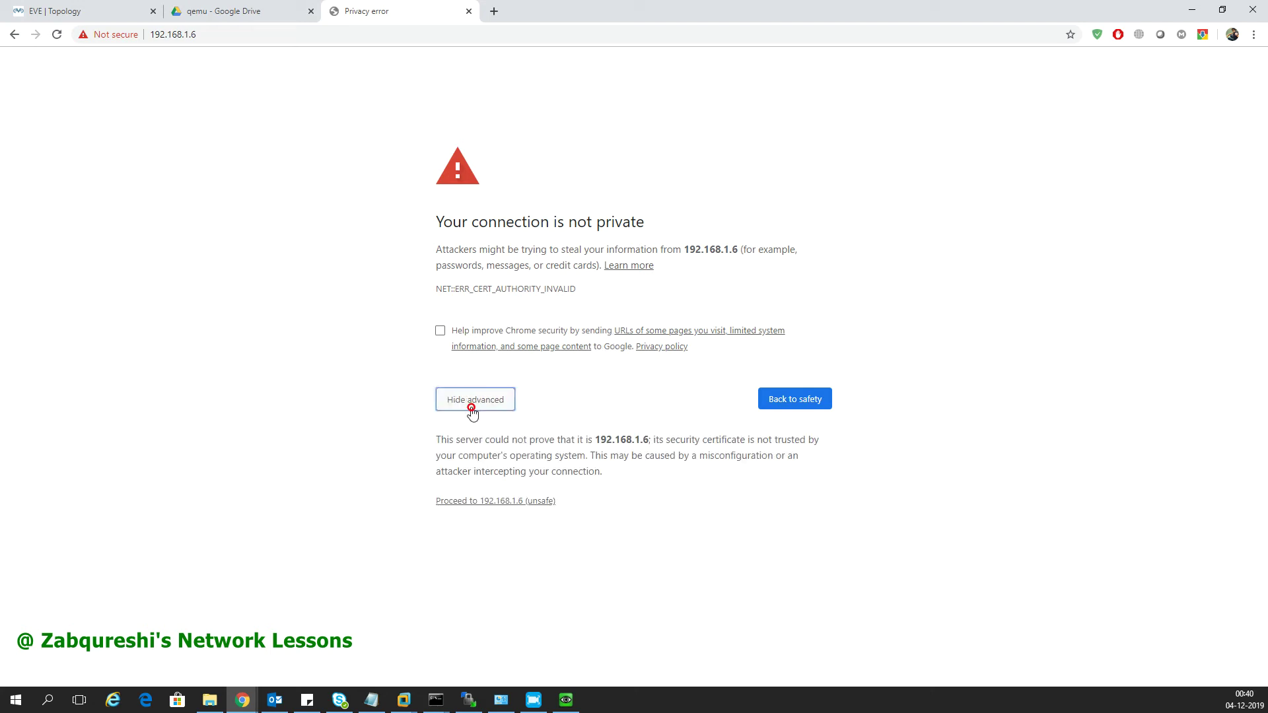
{"action": "left_click", "coordinate": [489, 503]}
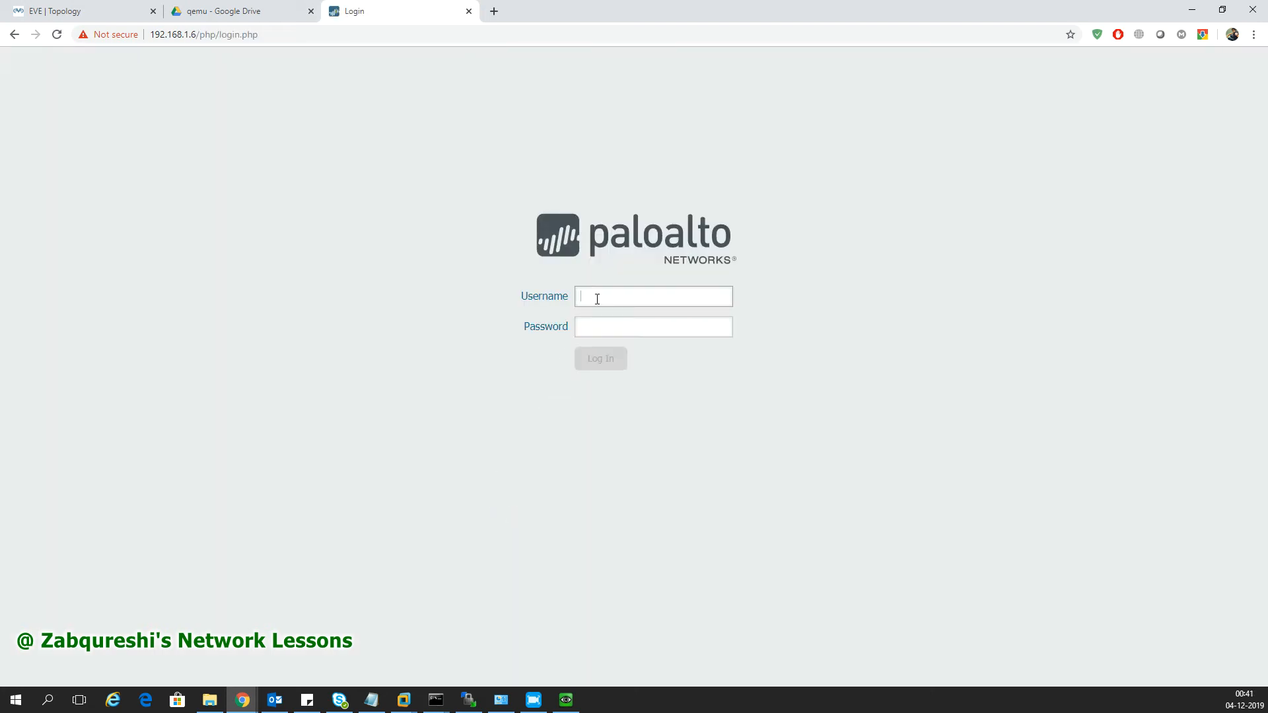
Log in to the PAN-OS web UI as admin and reach the Dashboard
{"action": "left_click", "coordinate": [595, 298]}
{"action": "type", "text": "admin"}
{"action": "key", "text": "Tab"}
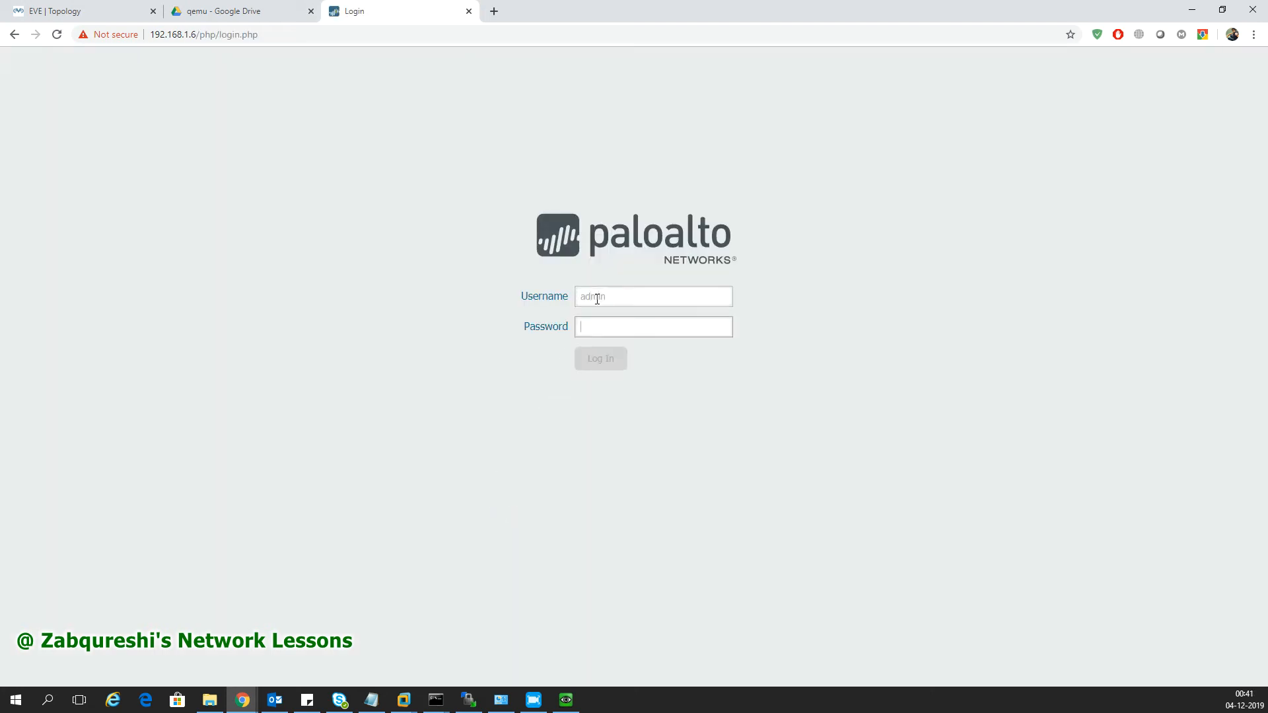
{"action": "type", "text": "dm"}
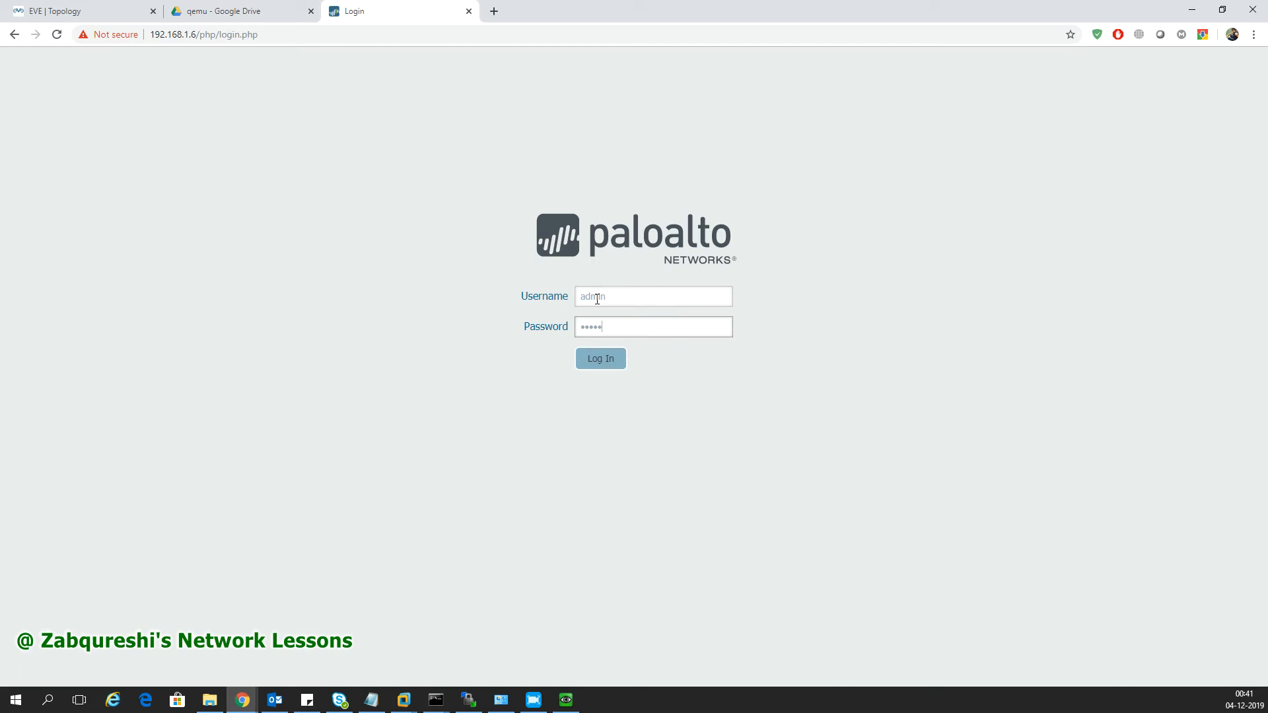
{"action": "key", "text": "Return"}
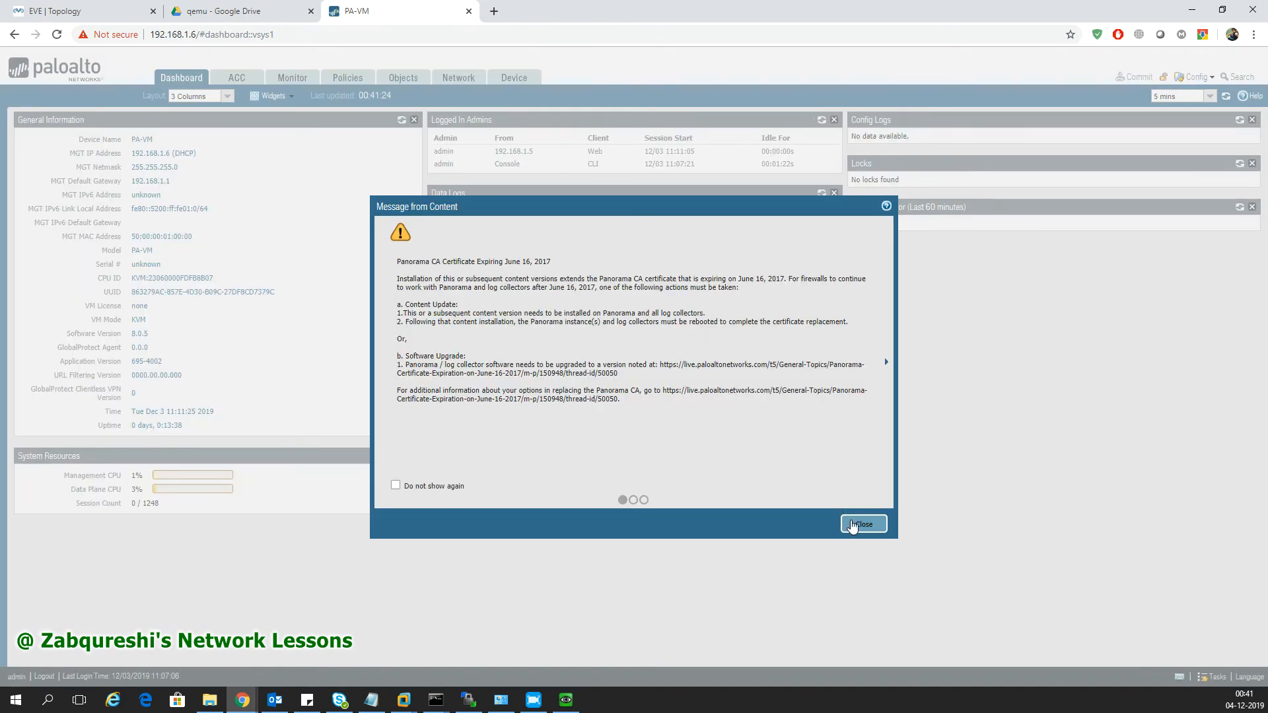
Dismiss the content message and go through Network to Device setup
{"action": "left_click", "coordinate": [863, 524]}
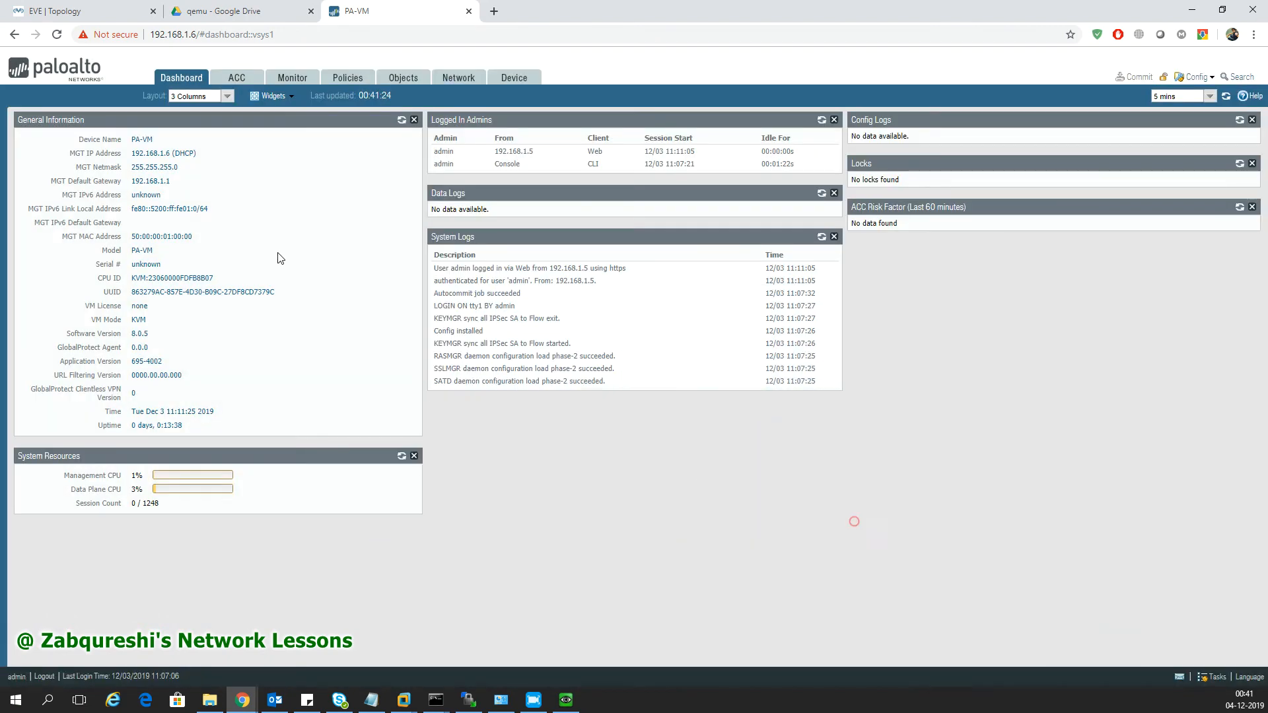
{"action": "left_click", "coordinate": [458, 78]}
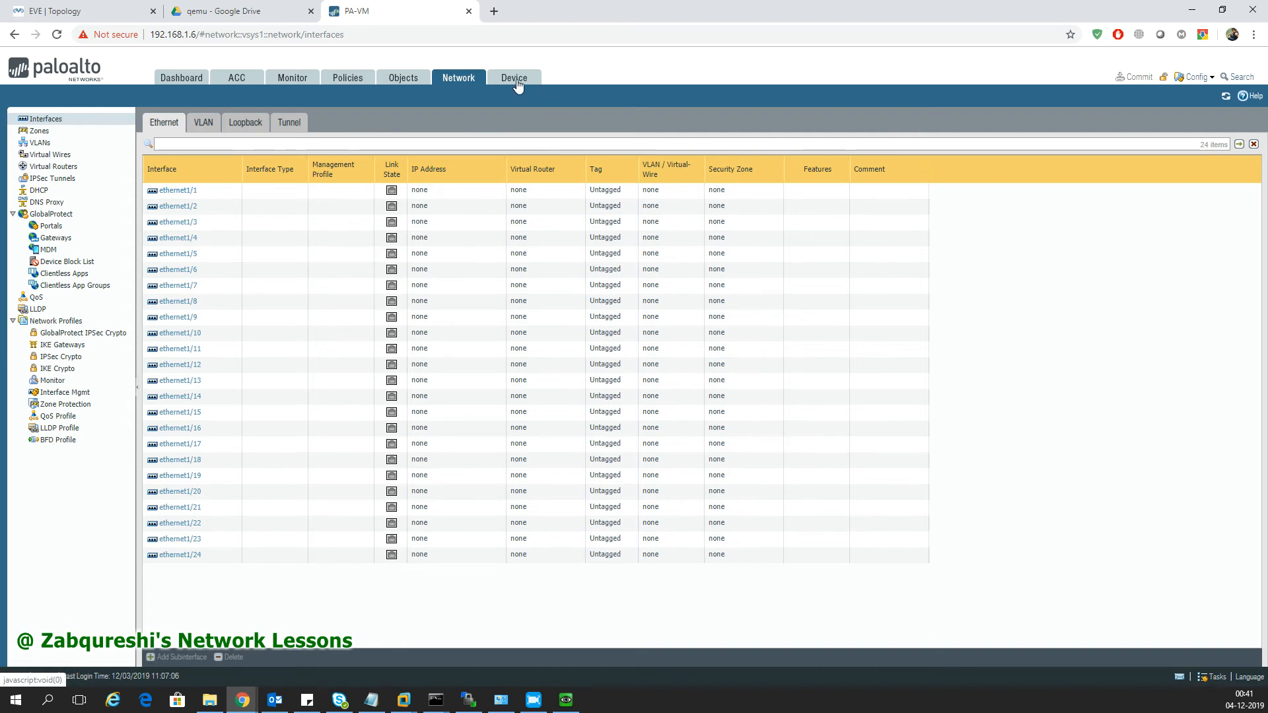
{"action": "left_click", "coordinate": [514, 78]}
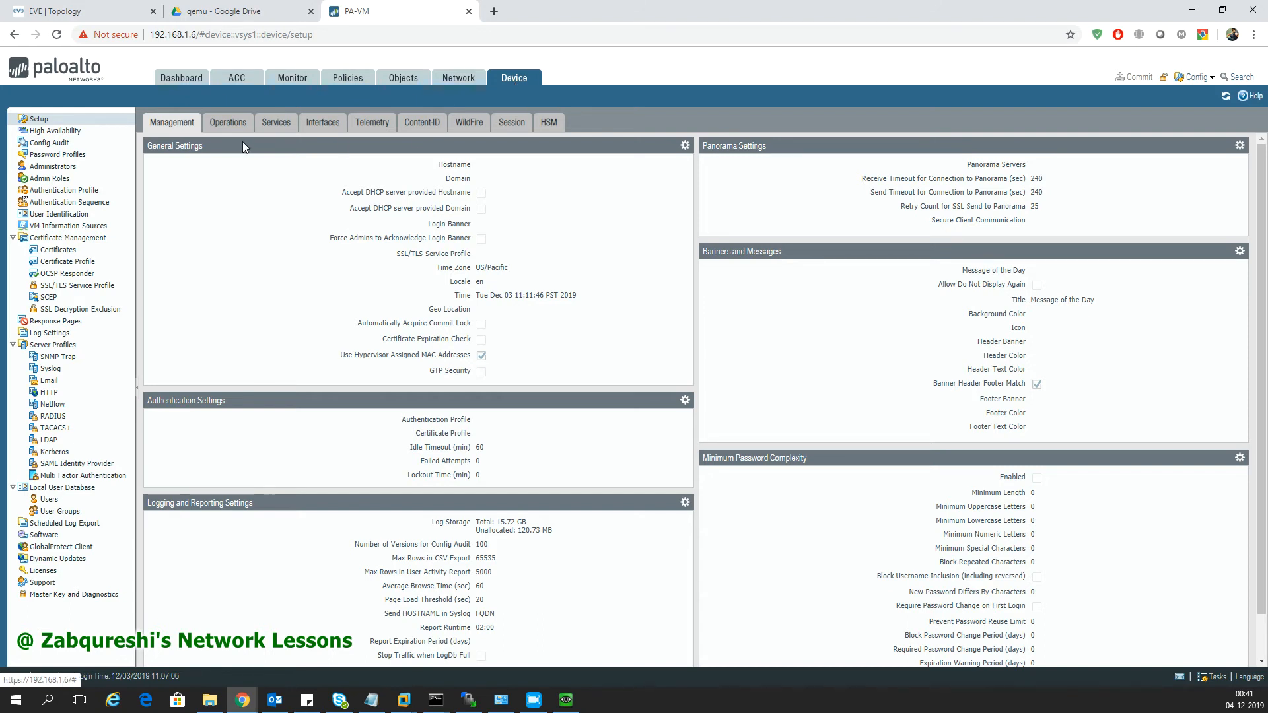
View the Interfaces and Services setup tabs and start editing the DNS services settings
{"action": "left_click", "coordinate": [331, 125]}
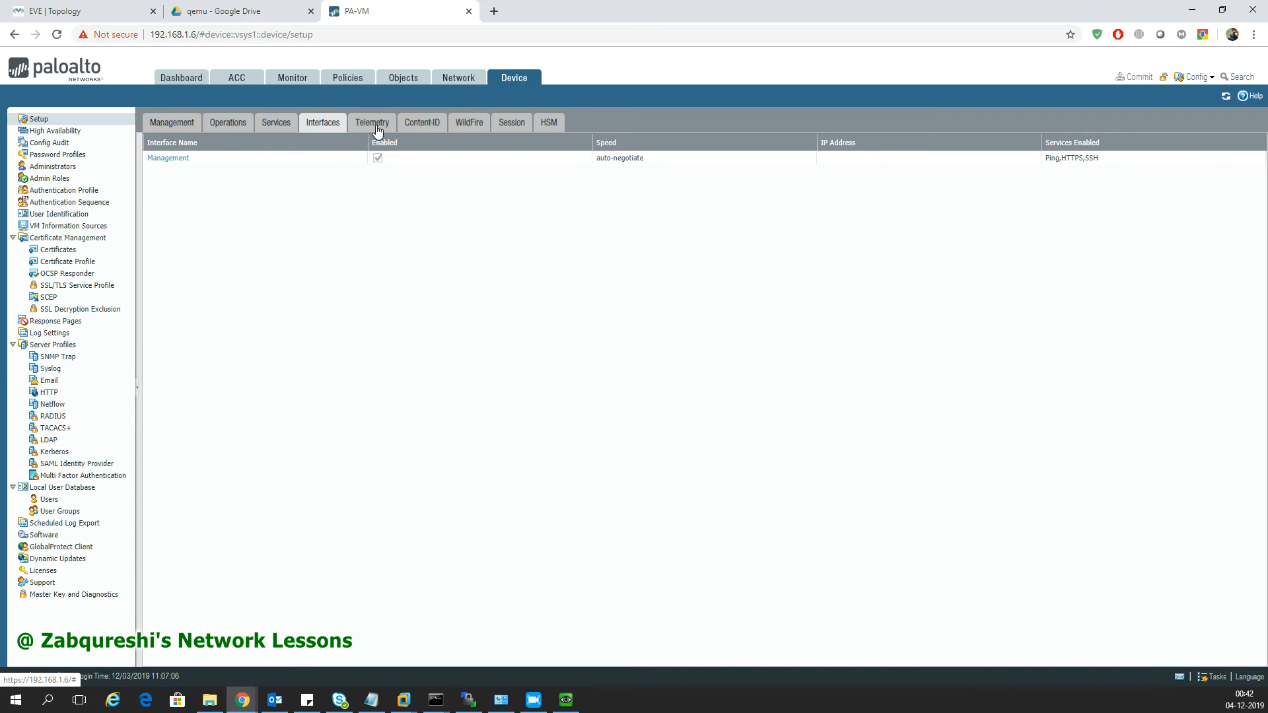
{"action": "left_click", "coordinate": [274, 124]}
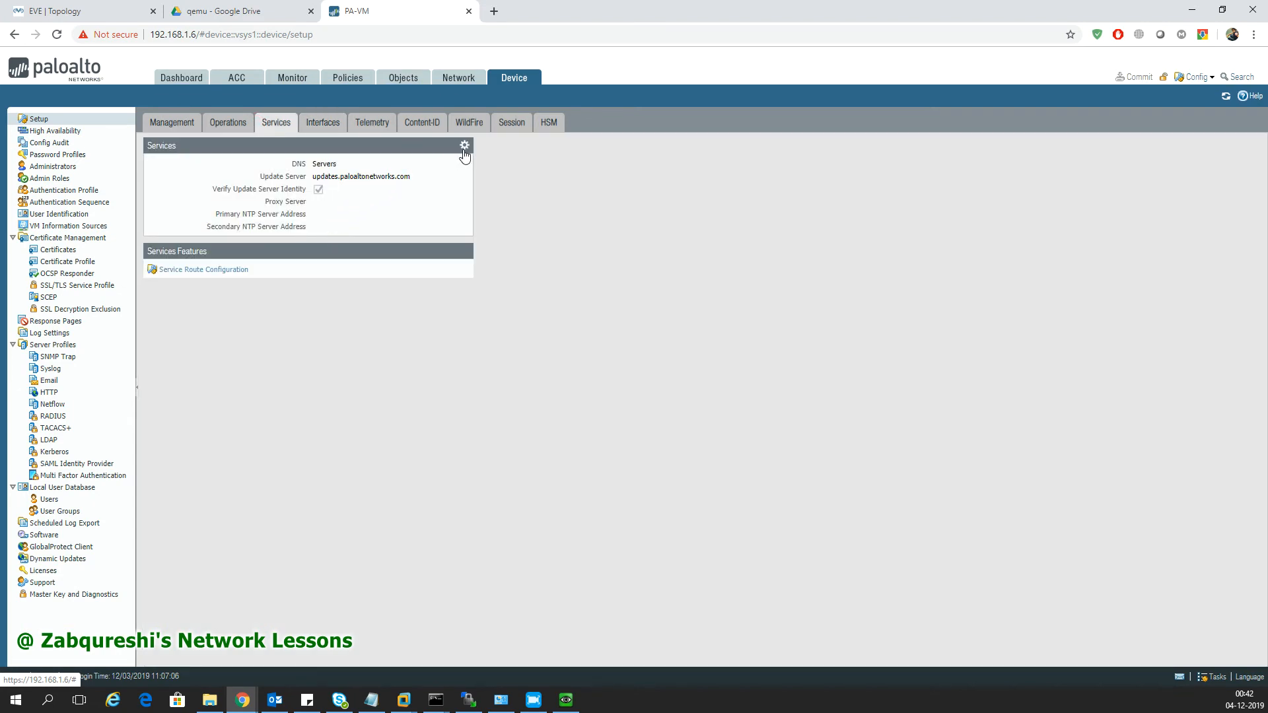
{"action": "left_click", "coordinate": [464, 145]}
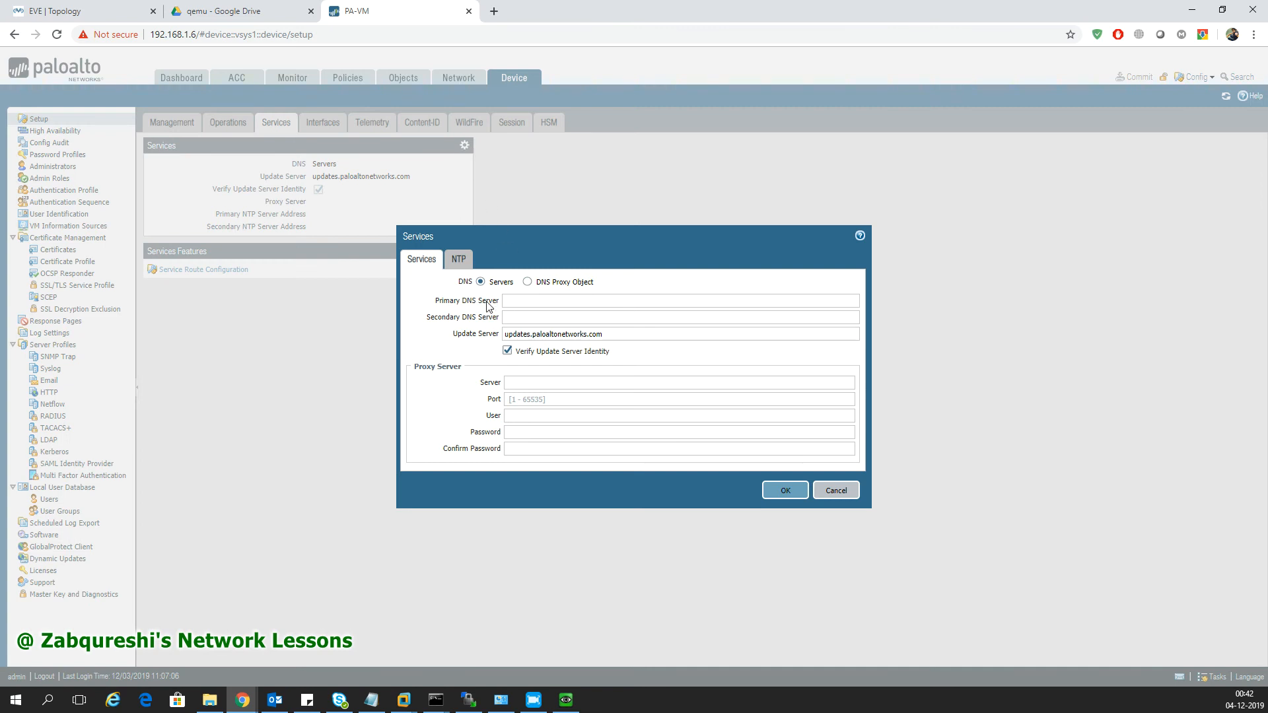
Save primary DNS 8.8.8.8 and secondary DNS 4.2.2.2, then move to the Operations tab
{"action": "left_click", "coordinate": [511, 301]}
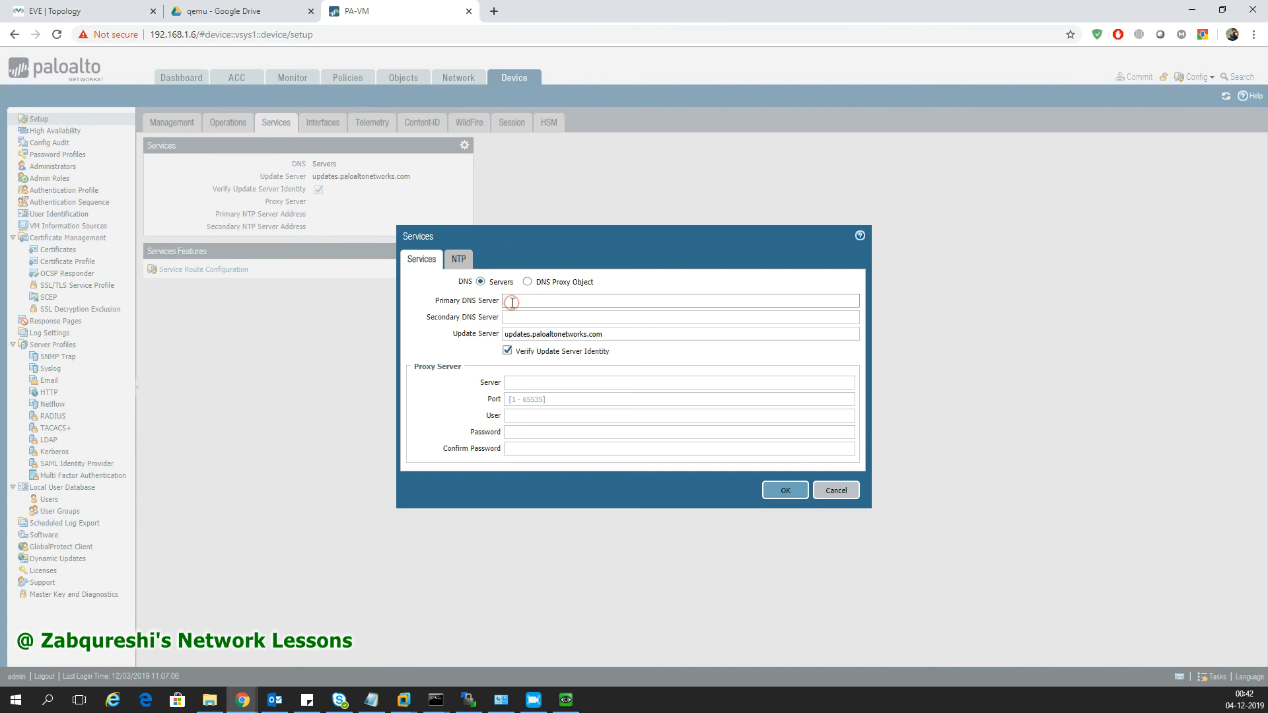
{"action": "type", "text": "8.8.8."}
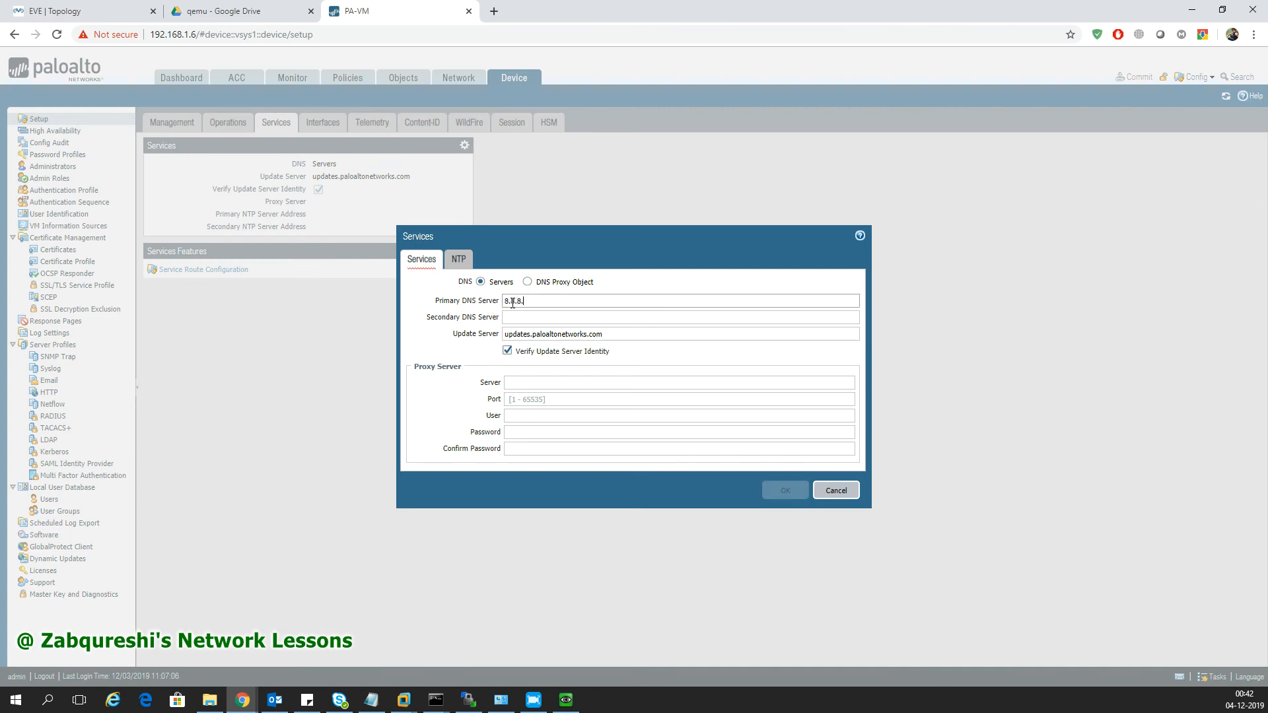
{"action": "type", "text": "8"}
{"action": "key", "text": "Tab"}
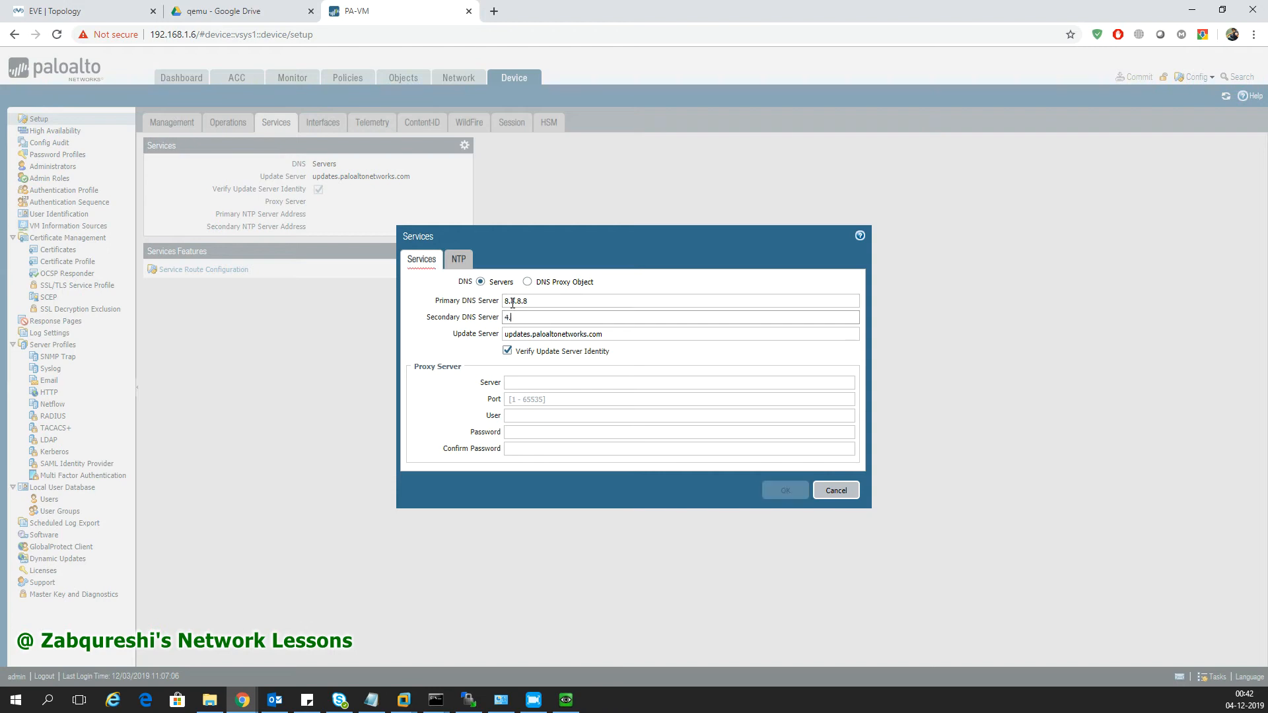
{"action": "type", "text": "4.2.2.2."}
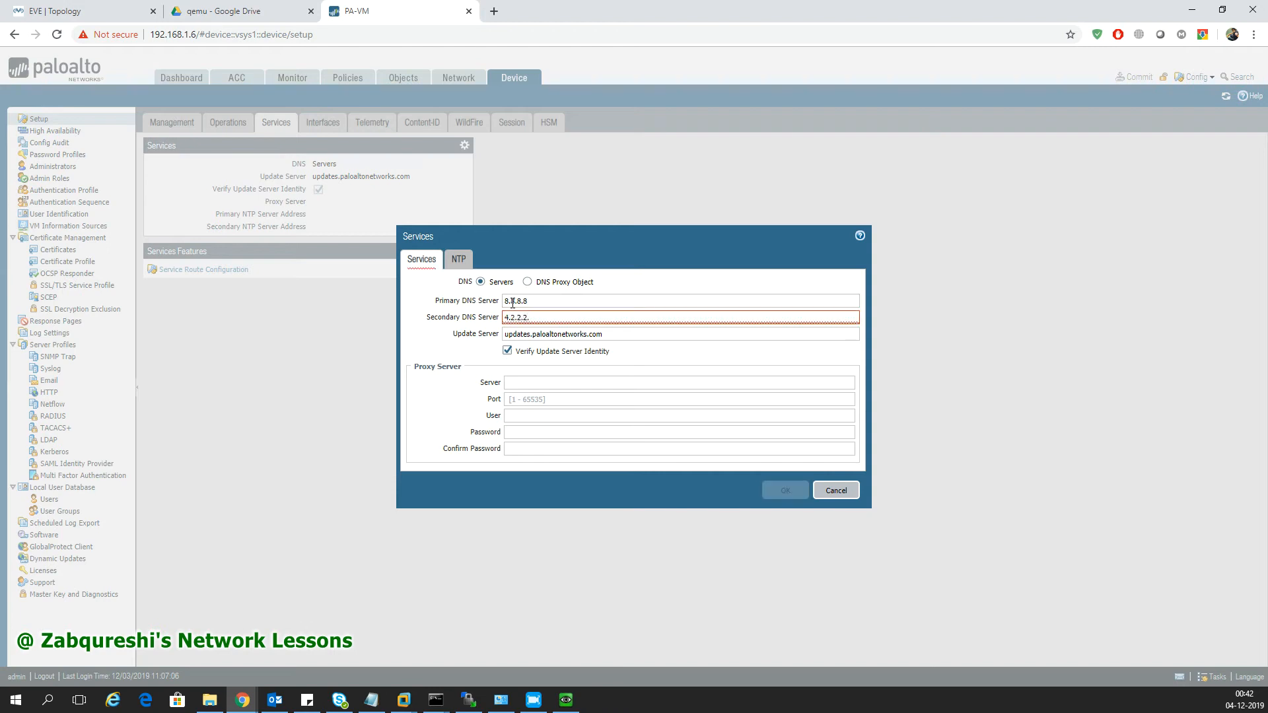
{"action": "key", "text": "BackSpace"}
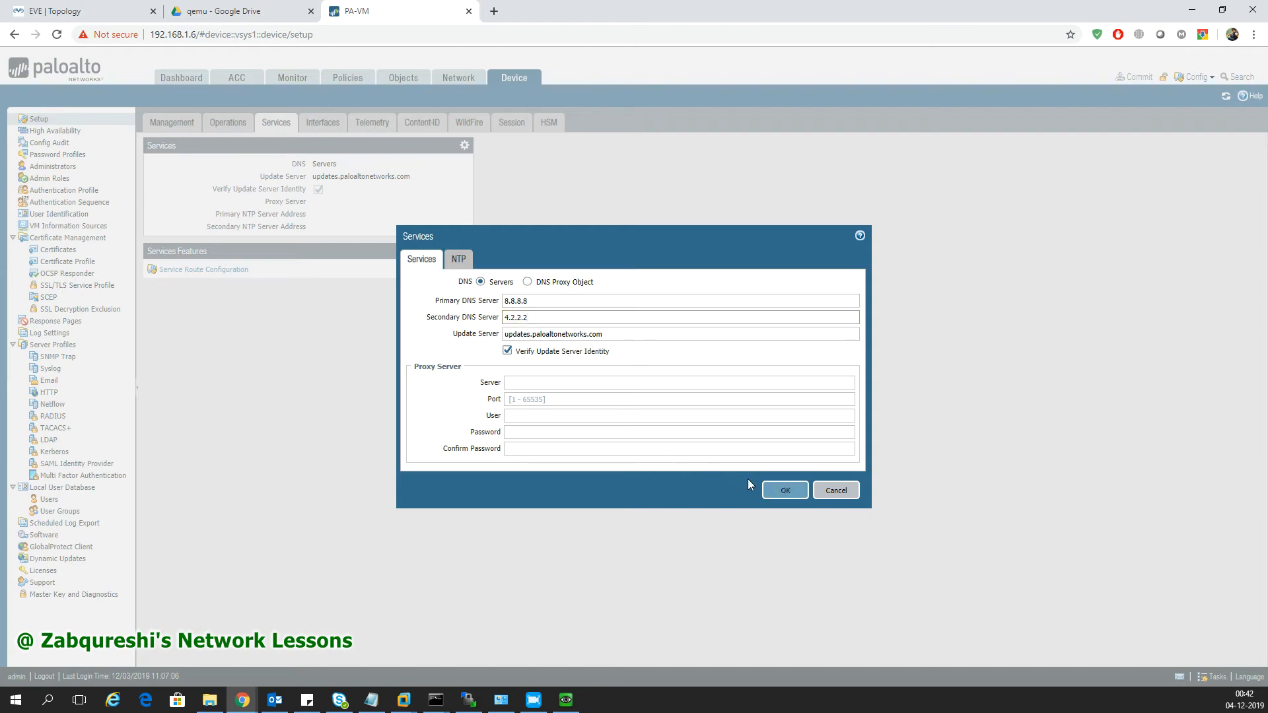
{"action": "left_click", "coordinate": [785, 490]}
{"action": "left_click", "coordinate": [226, 122]}
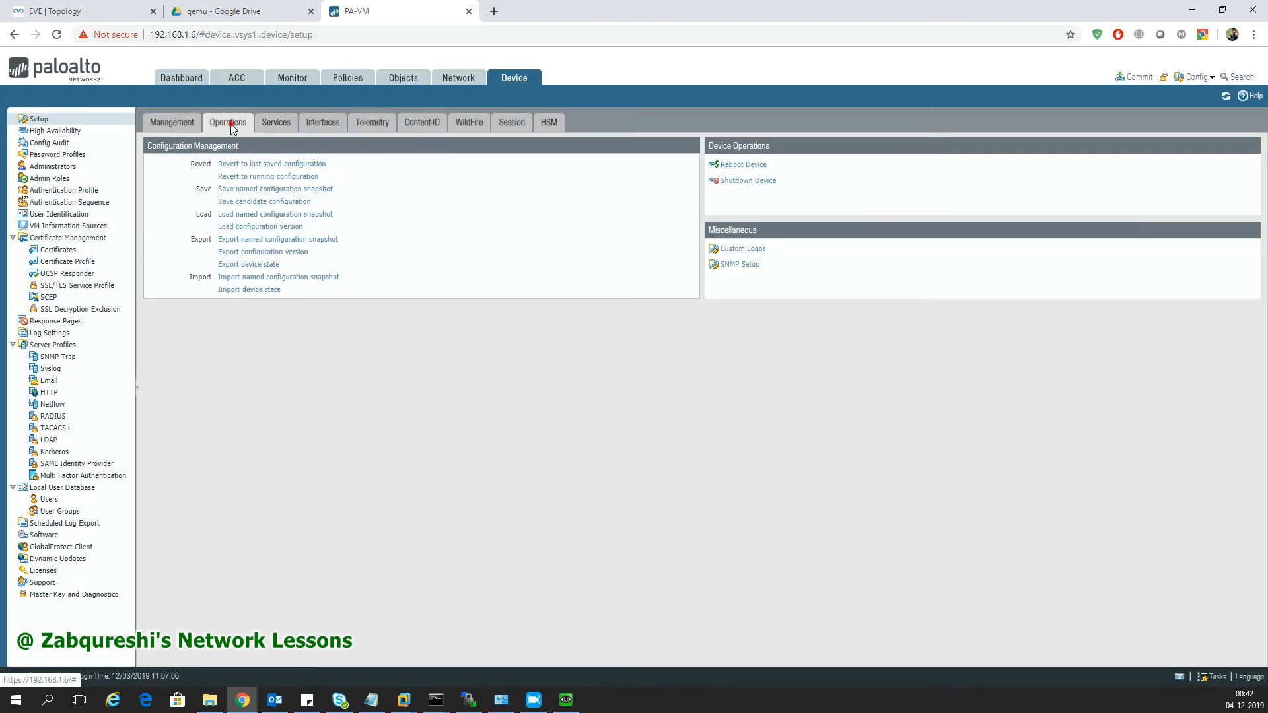
Browse the Device Setup tabs from Services through HSM and back to Management
{"action": "left_click", "coordinate": [276, 122]}
{"action": "left_click", "coordinate": [322, 122]}
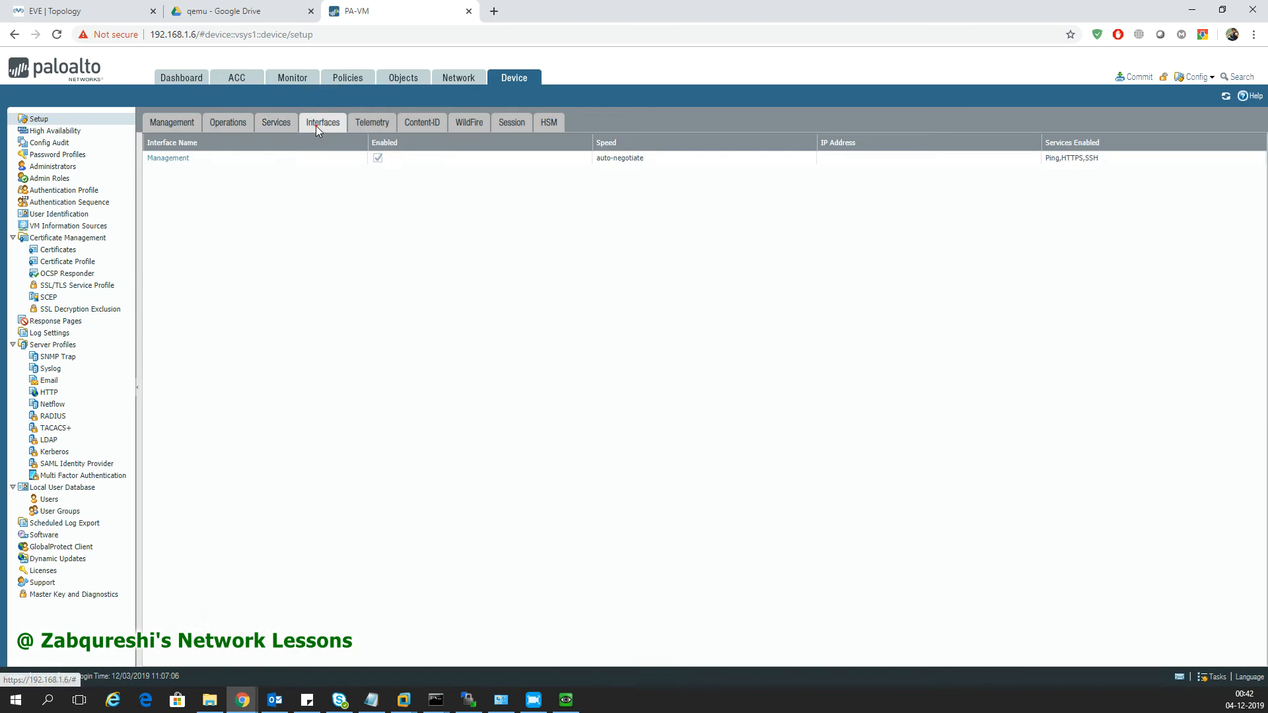
{"action": "left_click", "coordinate": [373, 122]}
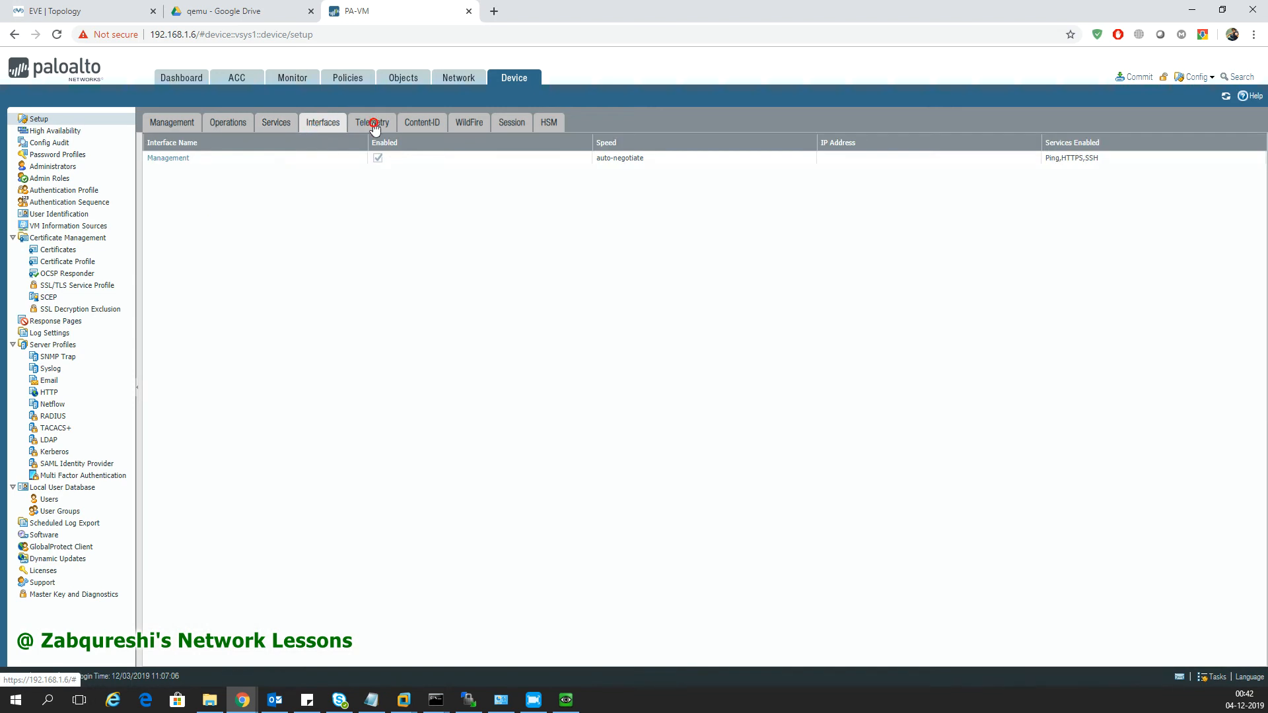
{"action": "left_click", "coordinate": [421, 122]}
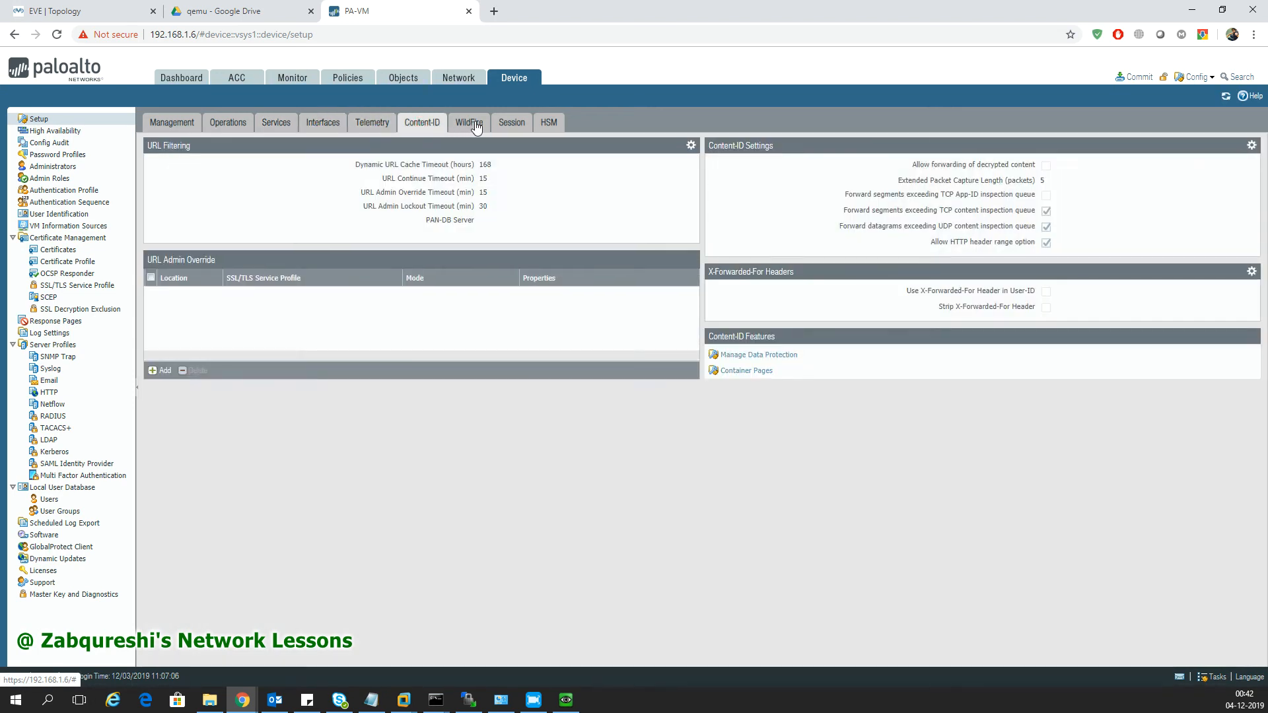
{"action": "left_click", "coordinate": [476, 126]}
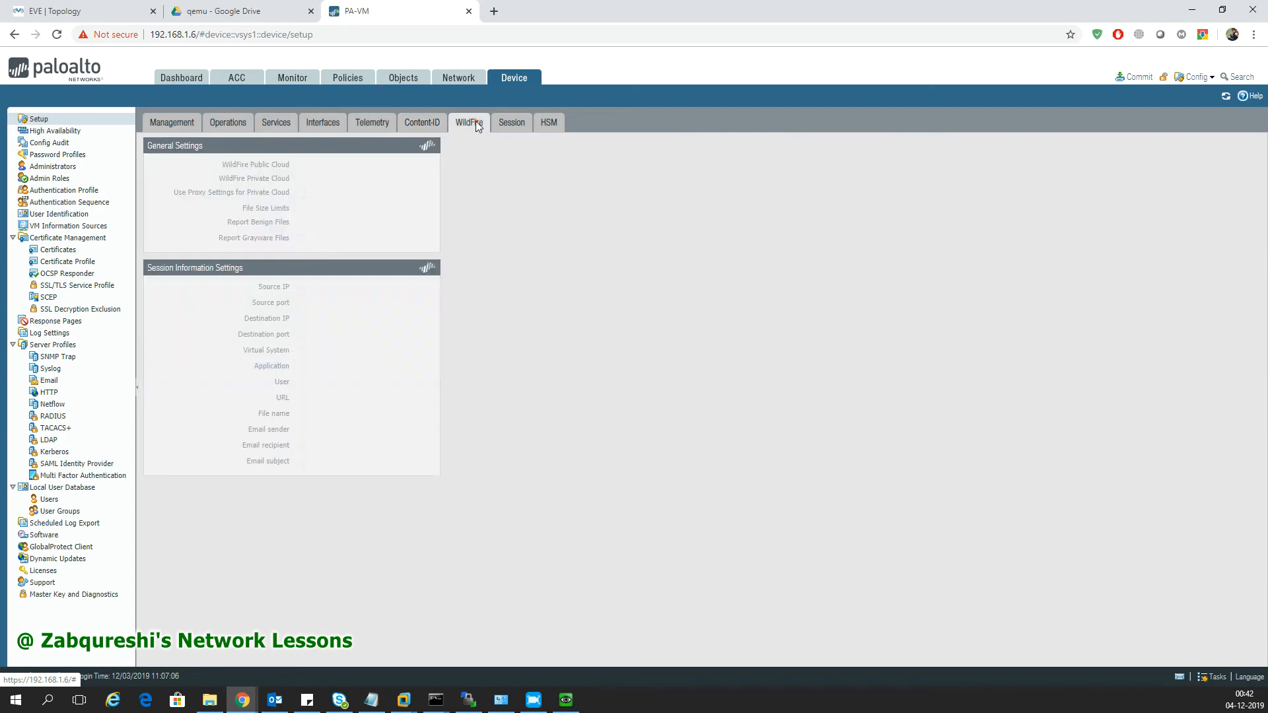
{"action": "left_click", "coordinate": [511, 123]}
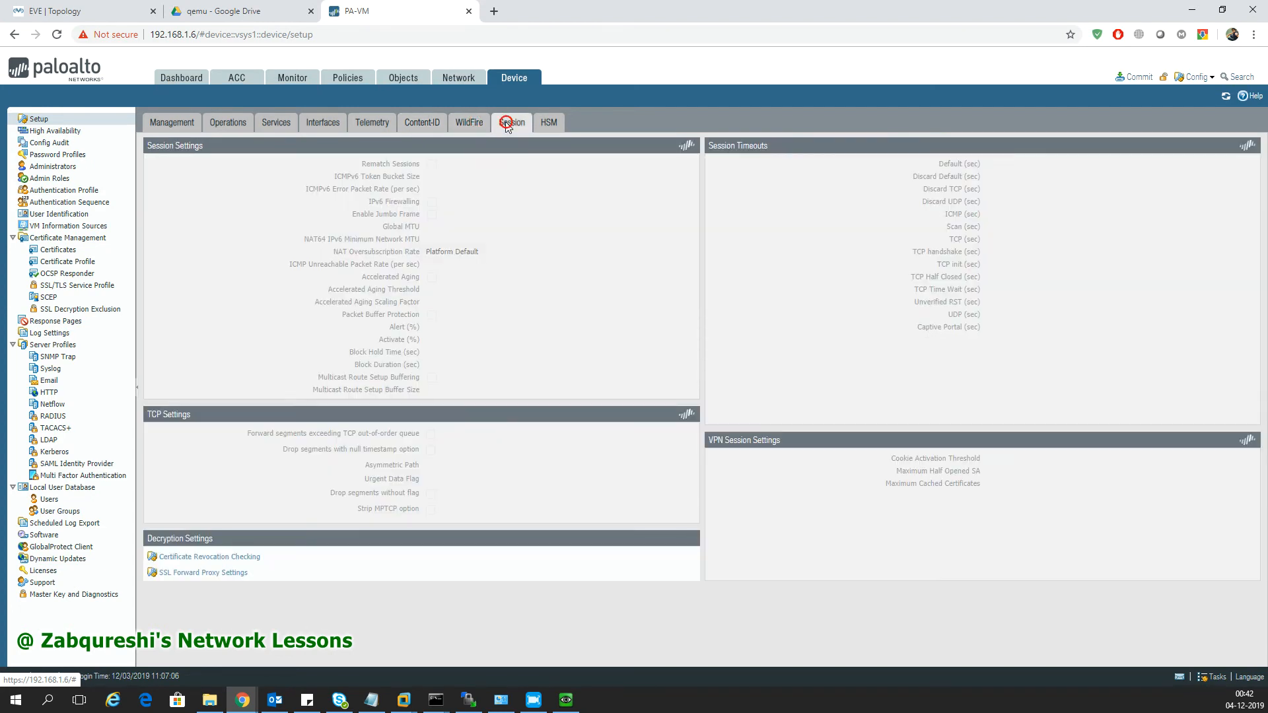
{"action": "left_click", "coordinate": [548, 121]}
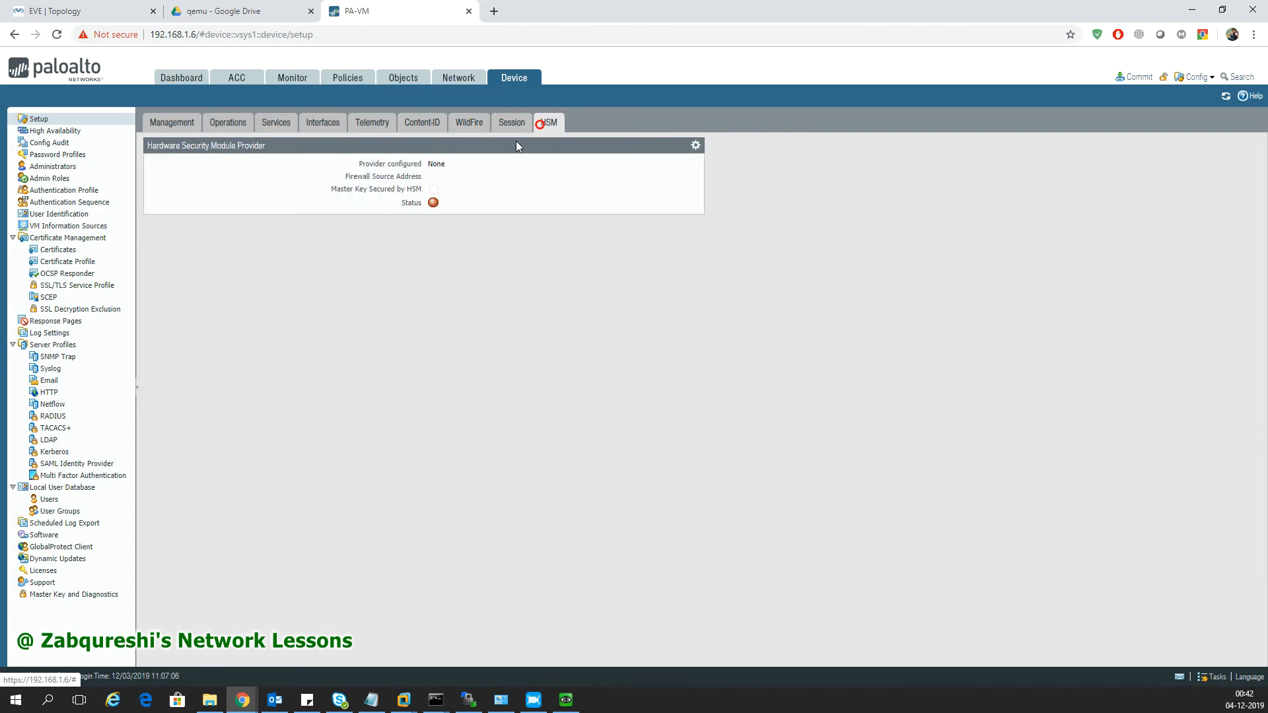
{"action": "left_click", "coordinate": [171, 122]}
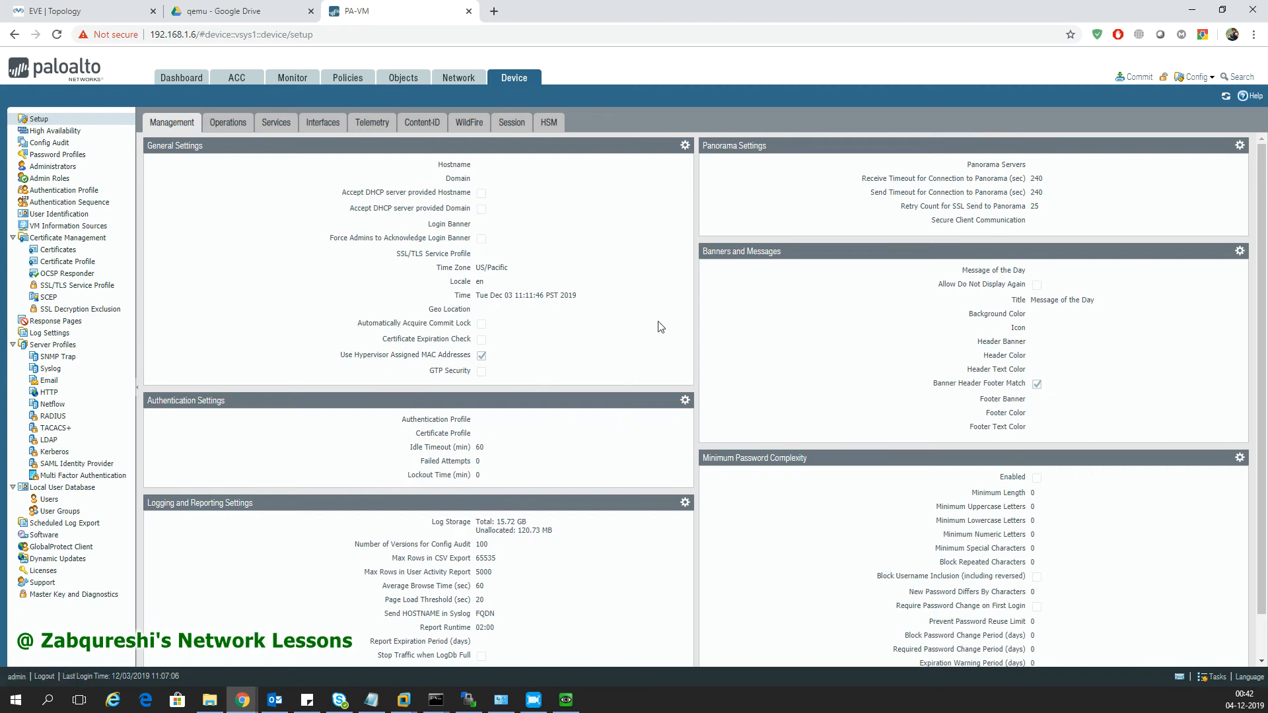
{"action": "scroll", "coordinate": [1013, 375], "scroll_direction": "down", "scroll_amount": 1}
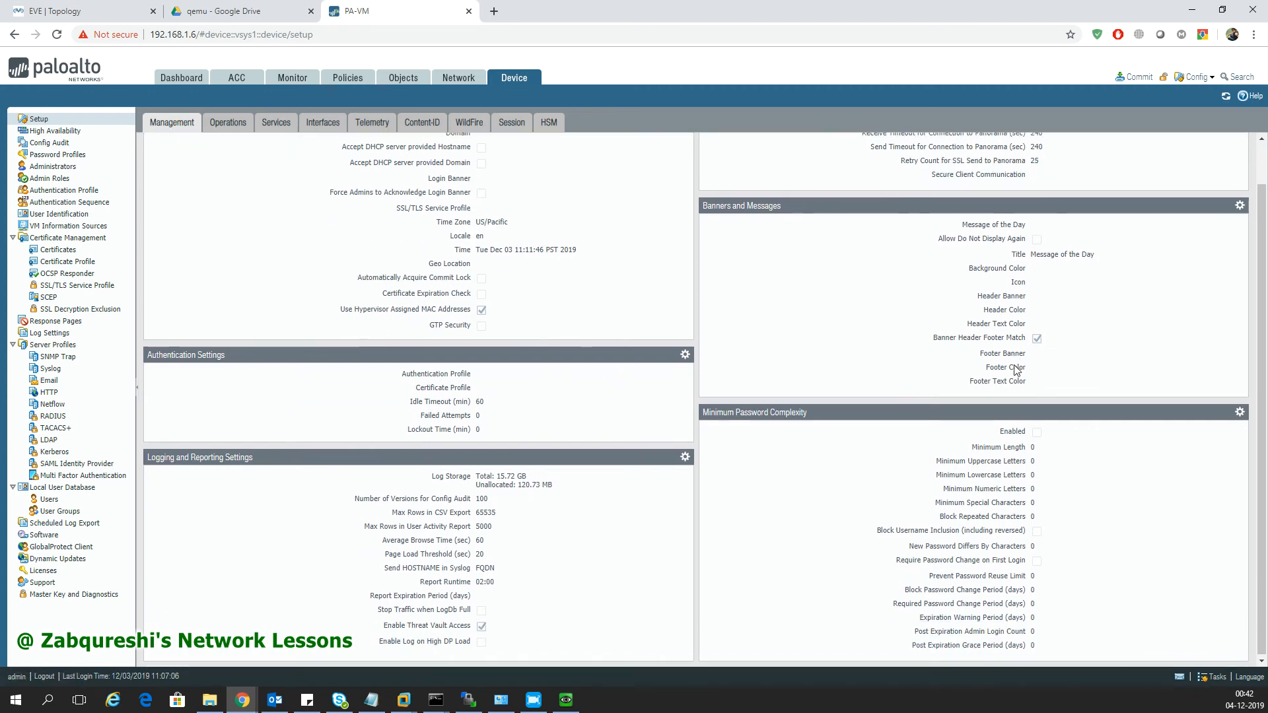
{"action": "scroll", "coordinate": [455, 404], "scroll_direction": "up", "scroll_amount": 1}
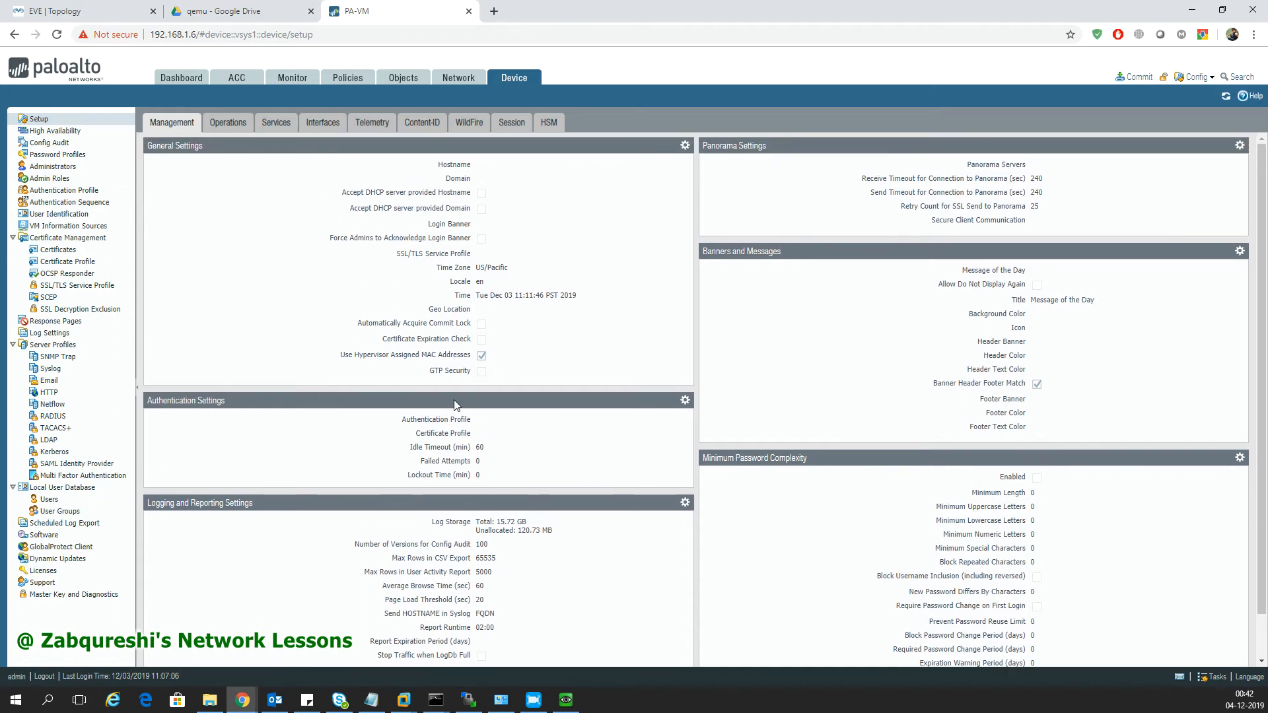
Review General Settings and keep Service Route Configuration on the management interface for all
{"action": "left_click", "coordinate": [684, 146]}
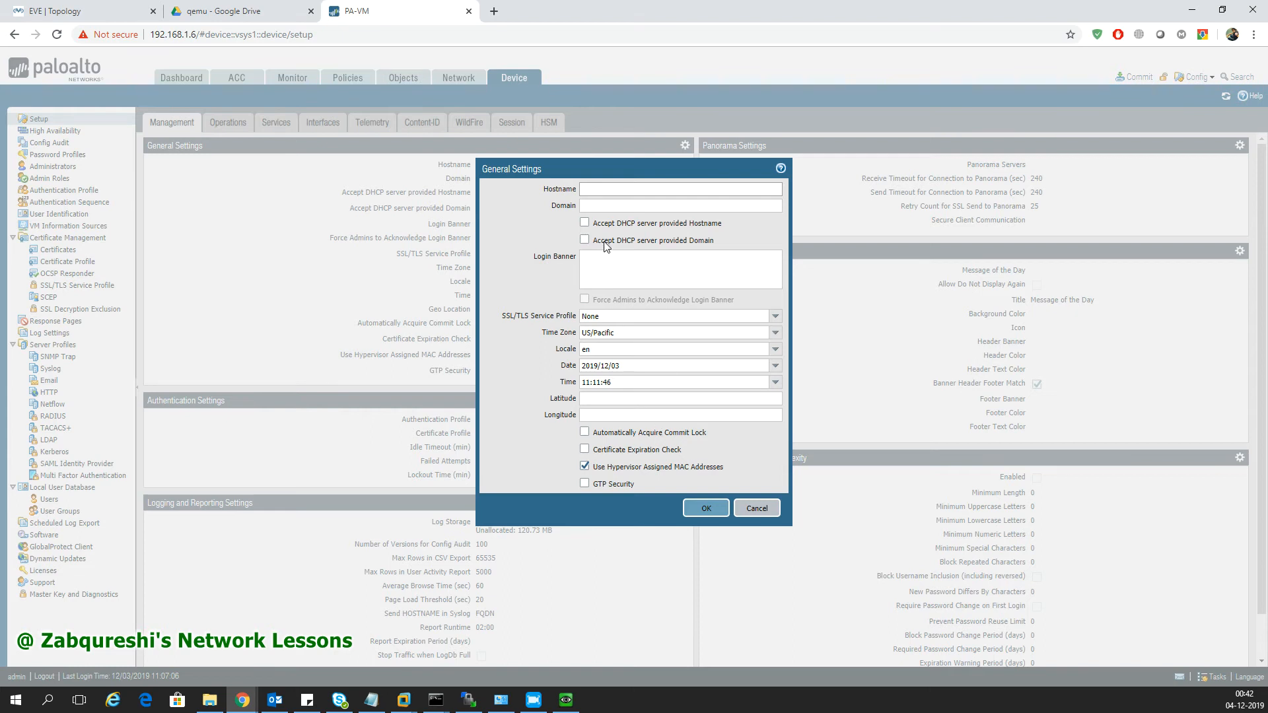
{"action": "left_click", "coordinate": [705, 508]}
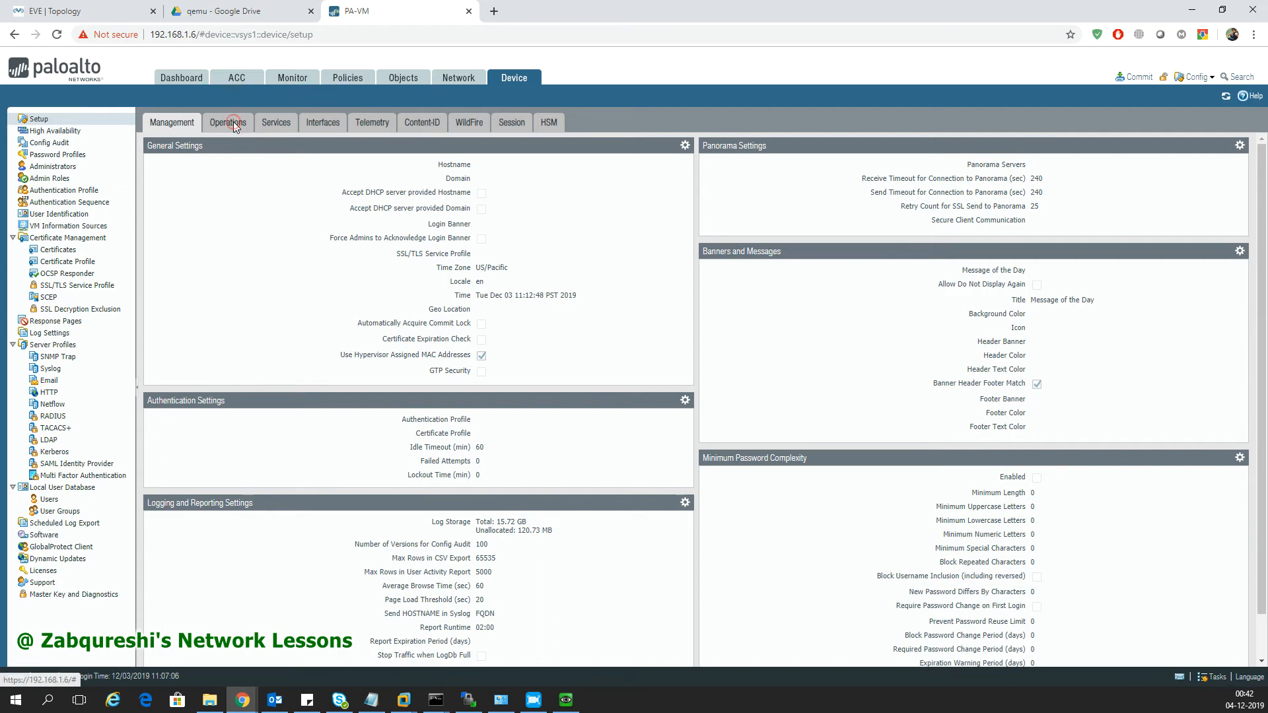
{"action": "left_click", "coordinate": [269, 123]}
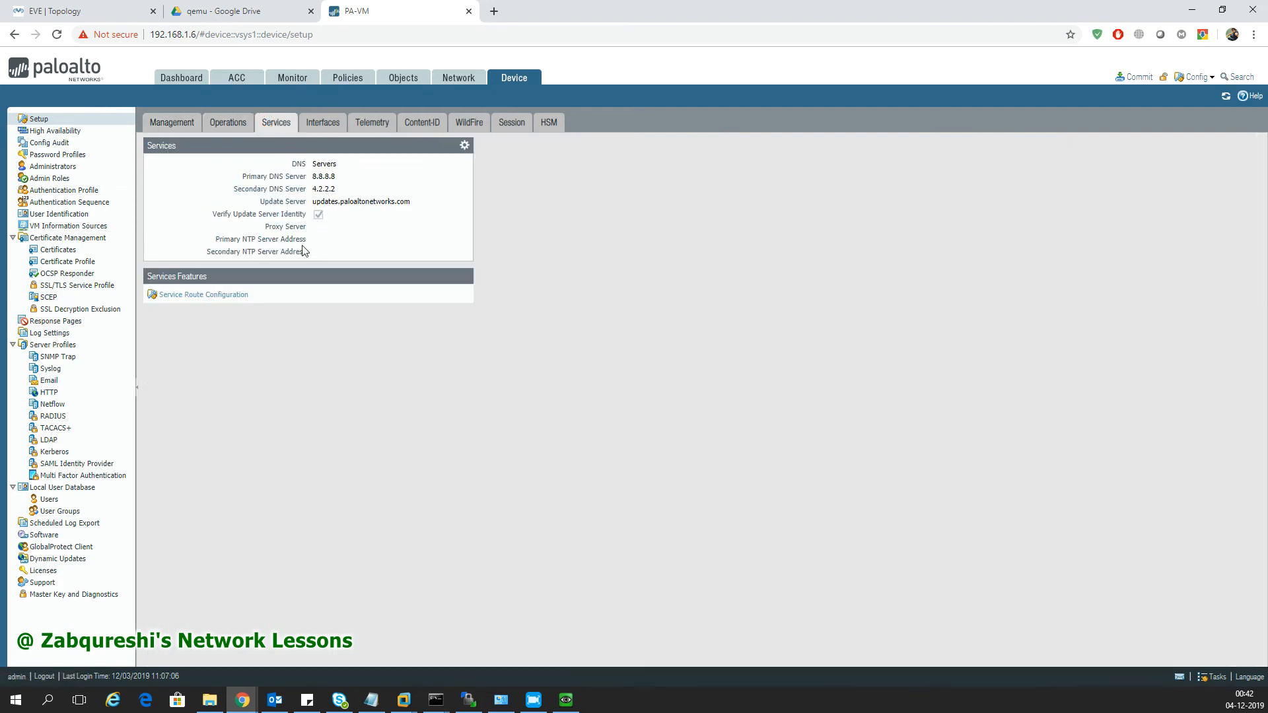
{"action": "left_click", "coordinate": [212, 296]}
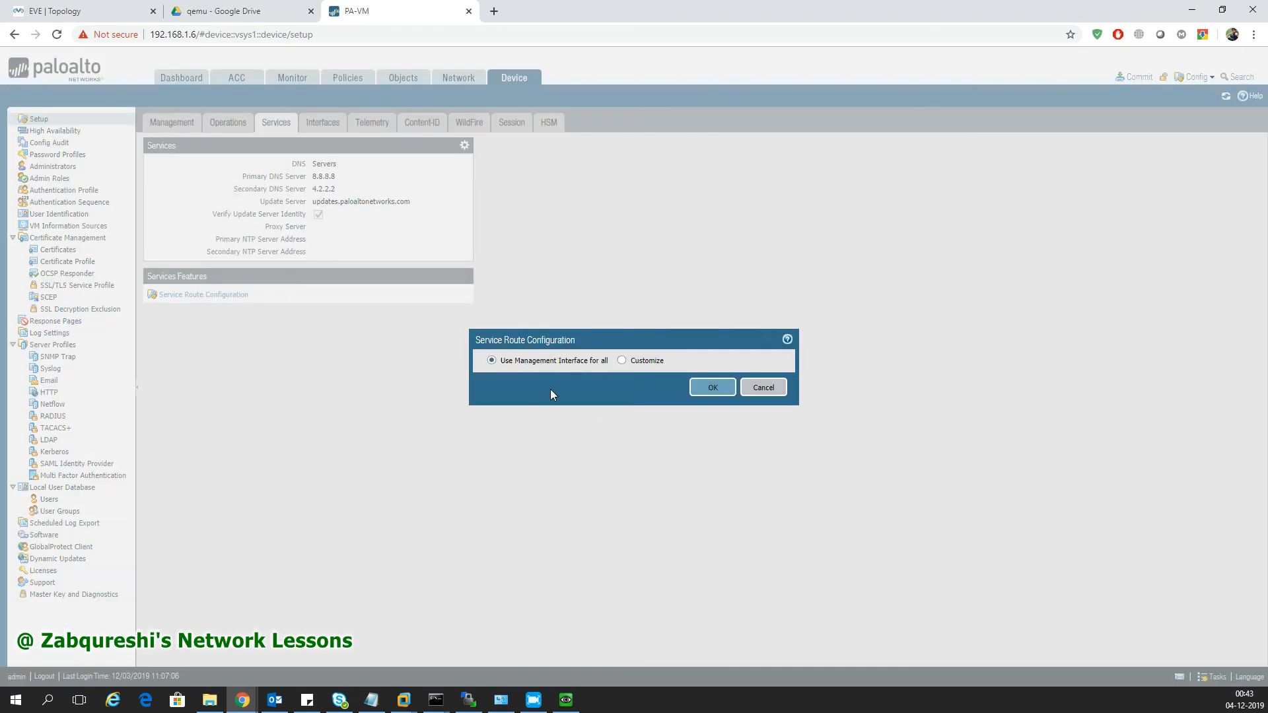
{"action": "left_click", "coordinate": [712, 388]}
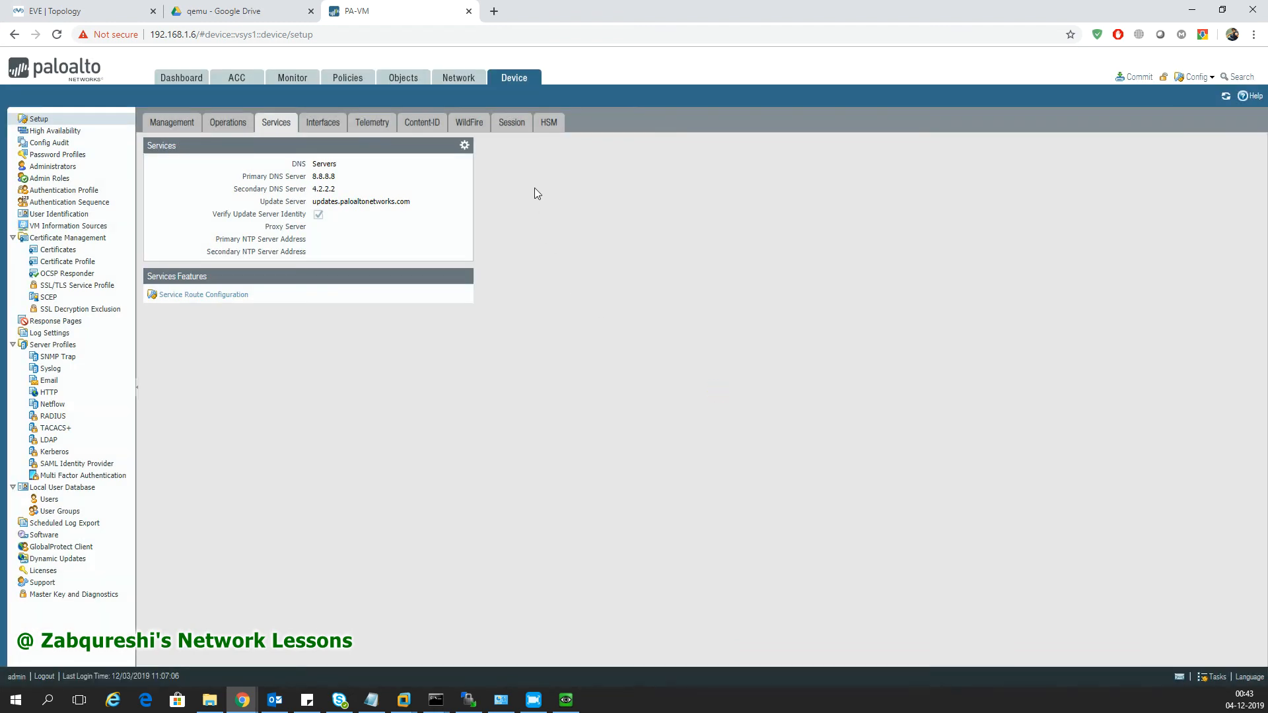
Set the Management interface to static 192.168.1.200, netmask 255.255.255.0, gateway 192.168.1.1
{"action": "left_click", "coordinate": [323, 123]}
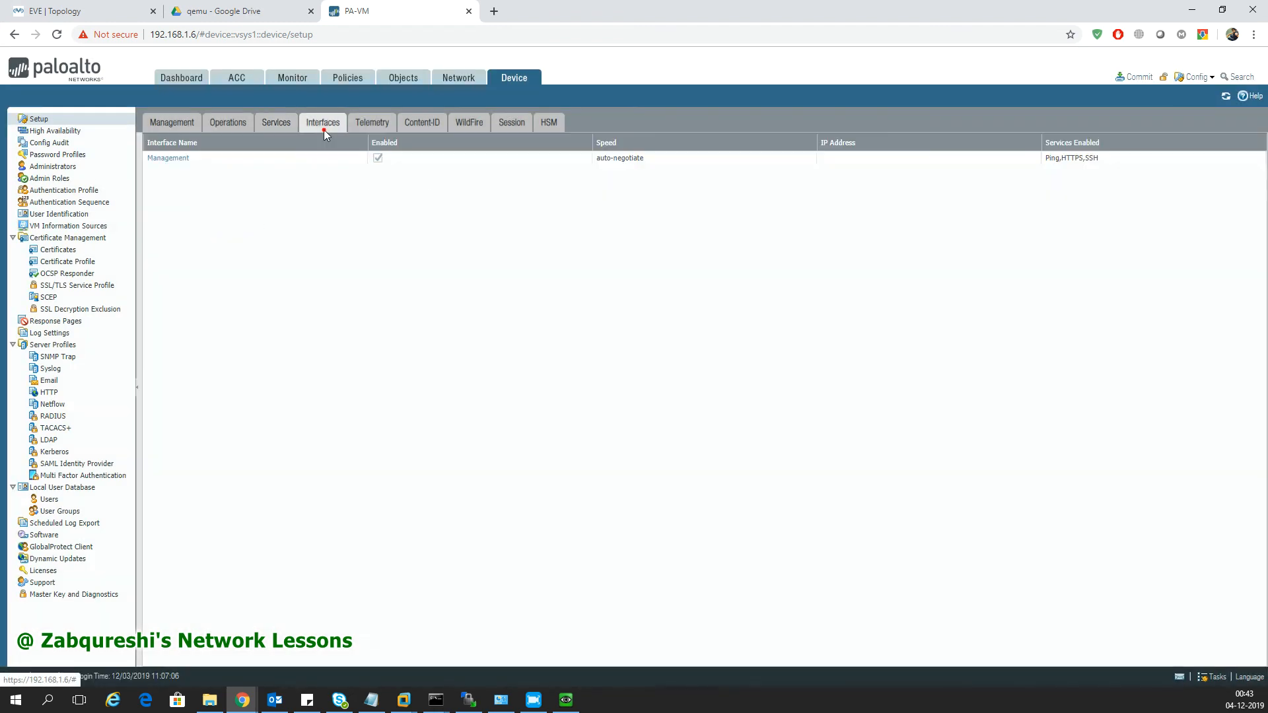
{"action": "left_click", "coordinate": [174, 159]}
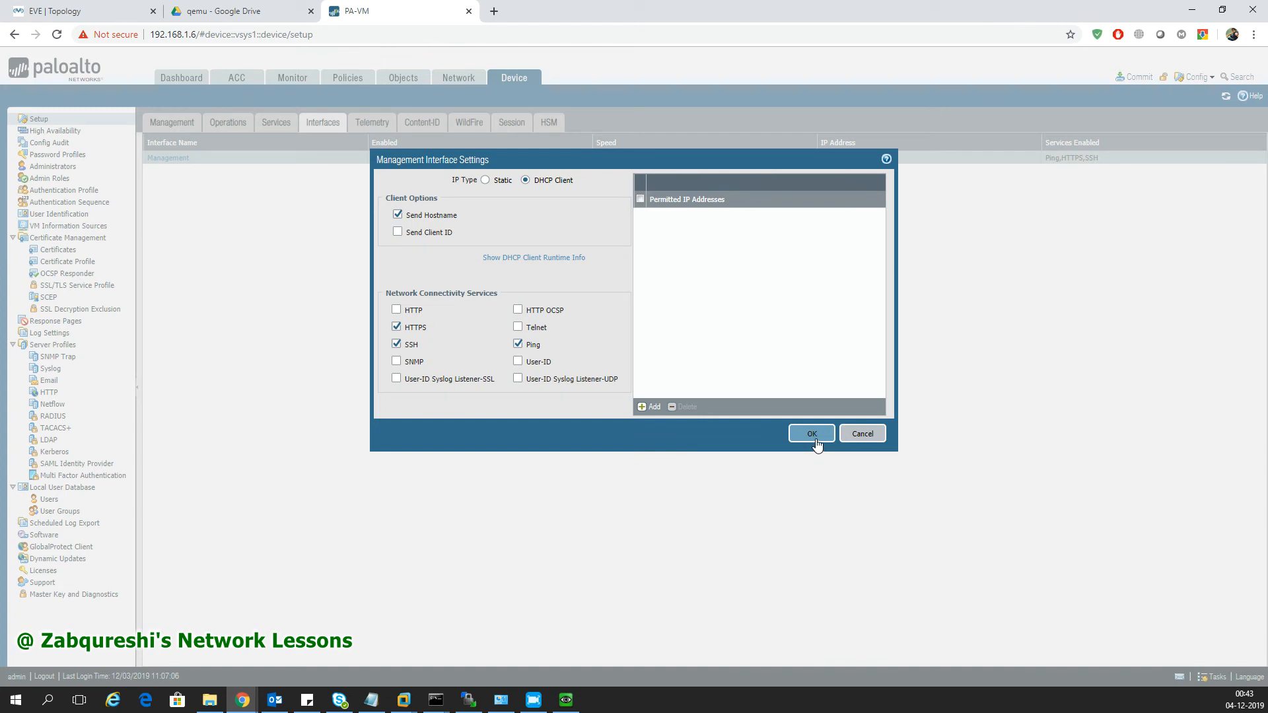
{"action": "left_click", "coordinate": [484, 181]}
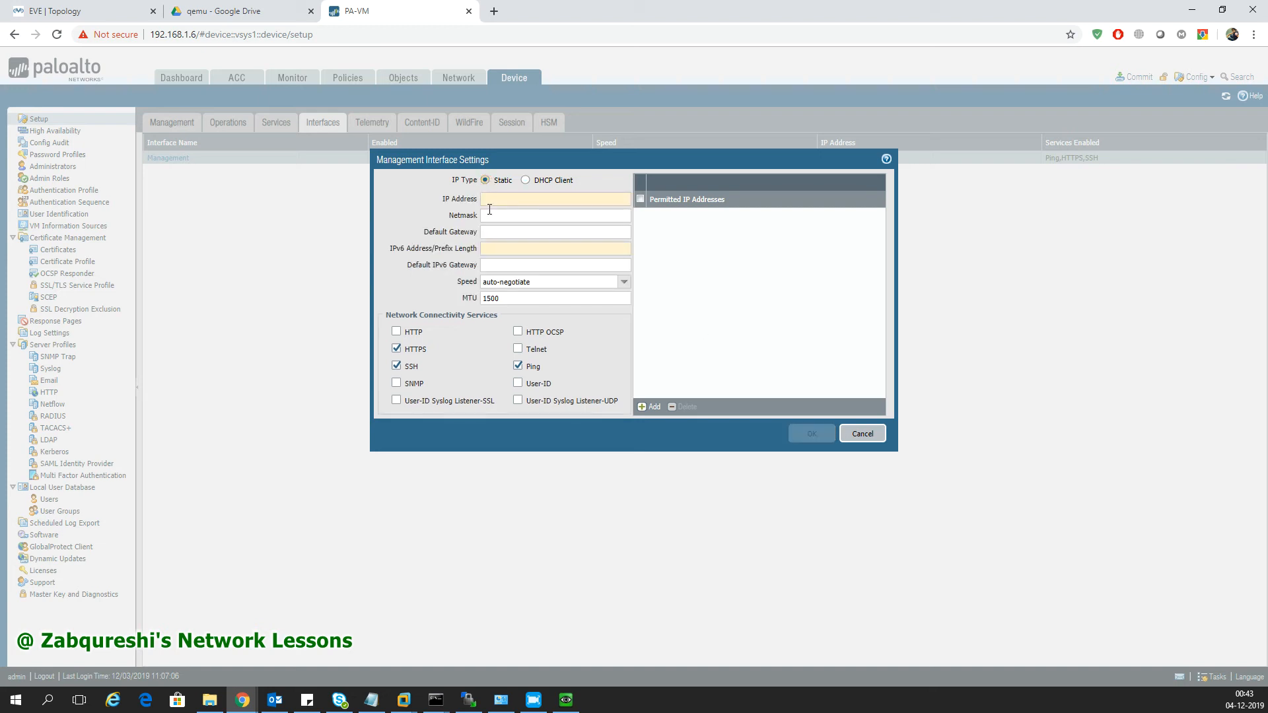
{"action": "type", "text": "19"}
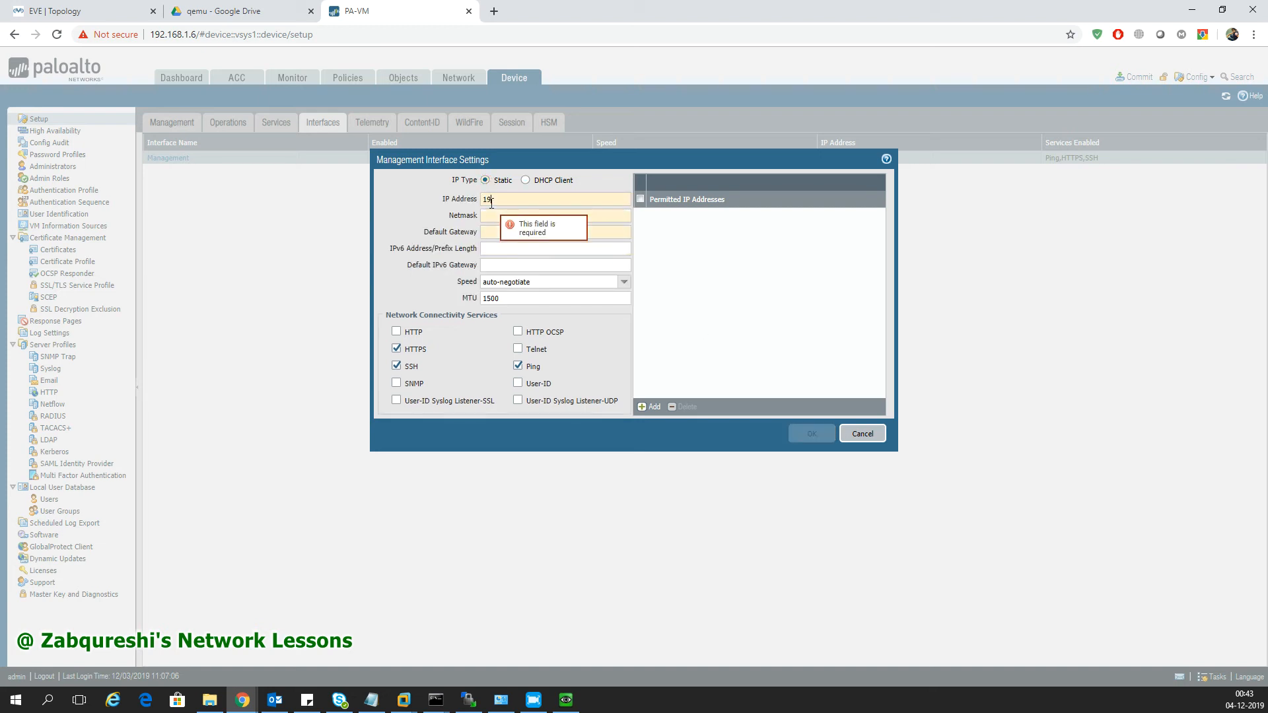
{"action": "type", "text": "68.1."}
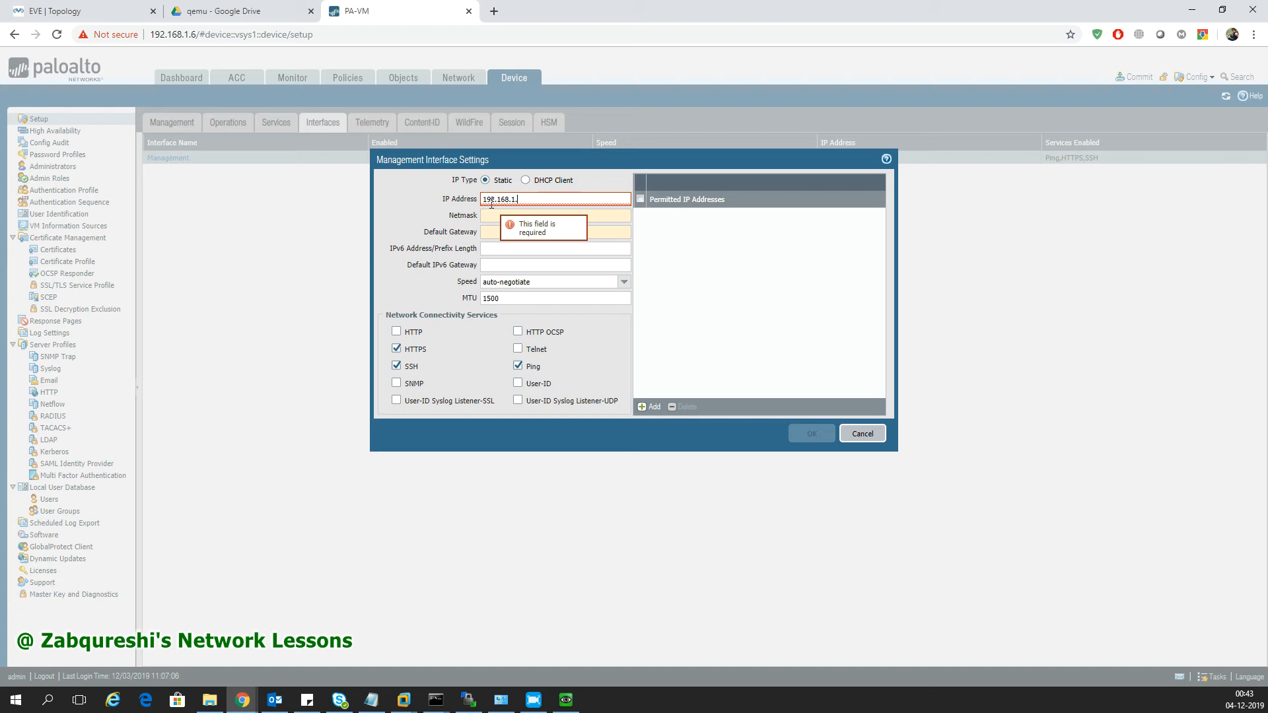
{"action": "type", "text": "00"}
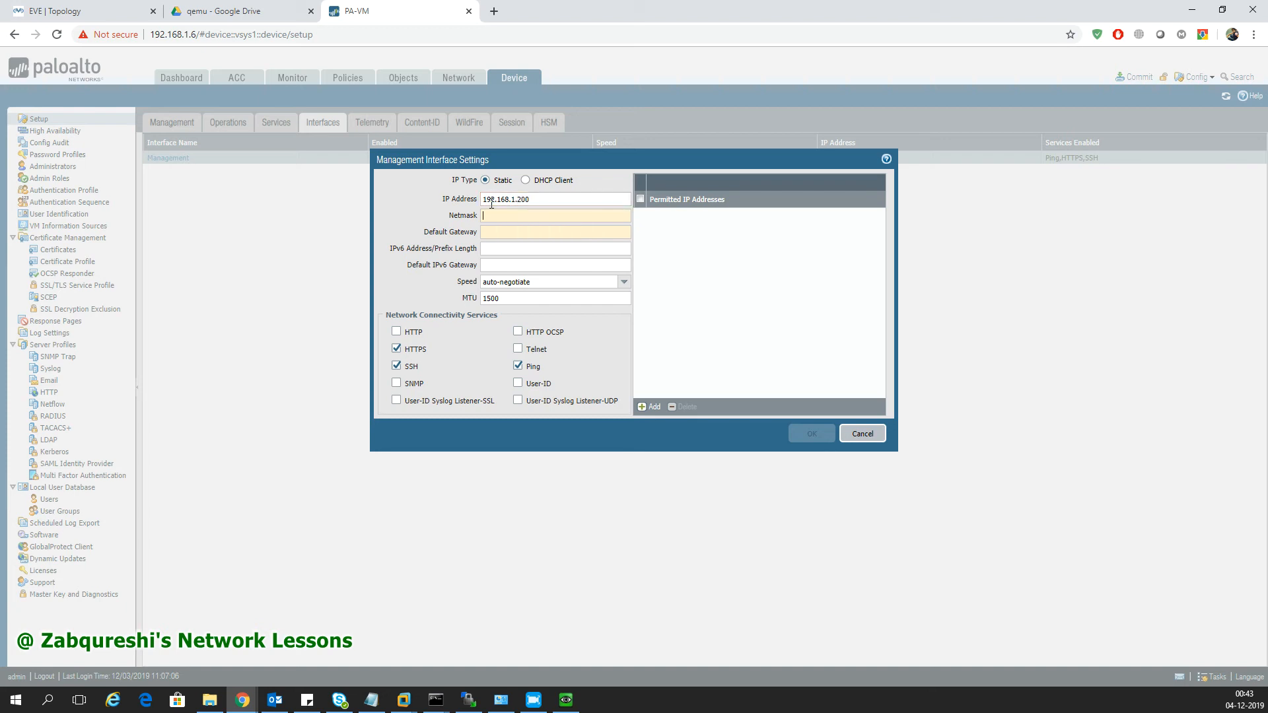
{"action": "type", "text": "255.255.255.0"}
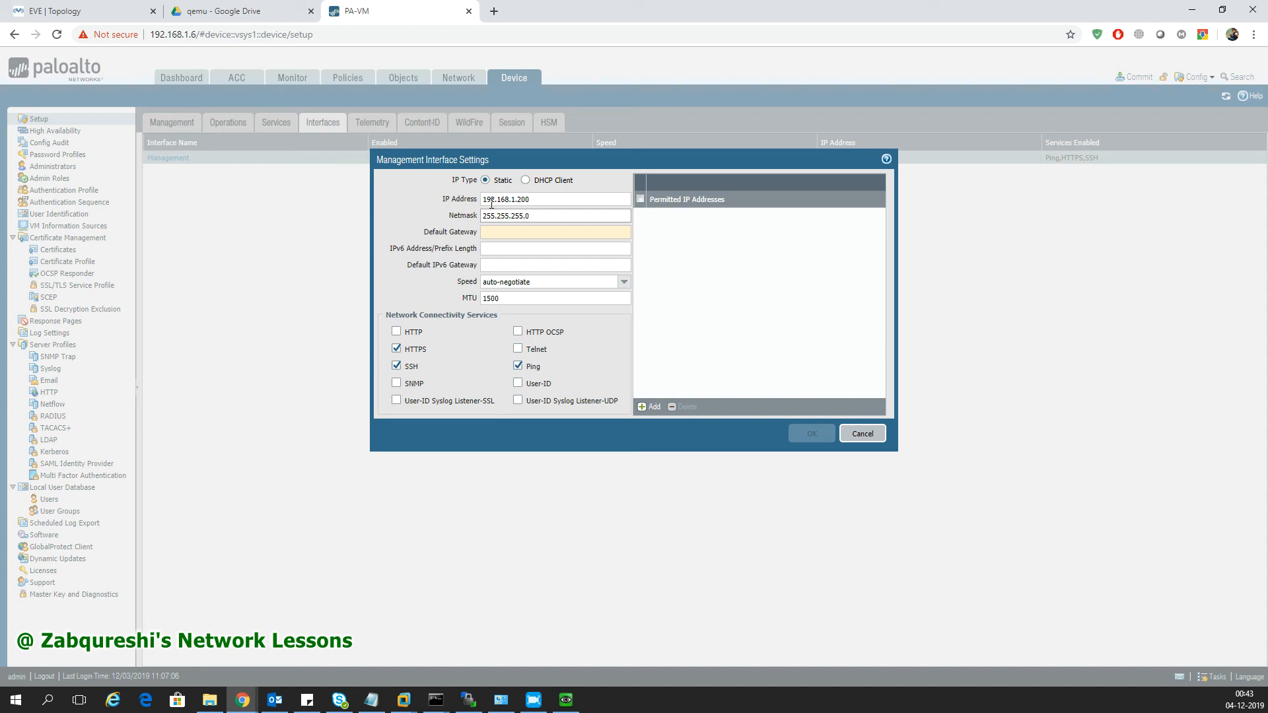
{"action": "key", "text": "Tab"}
{"action": "type", "text": "192.168."}
{"action": "type", "text": "1.1"}
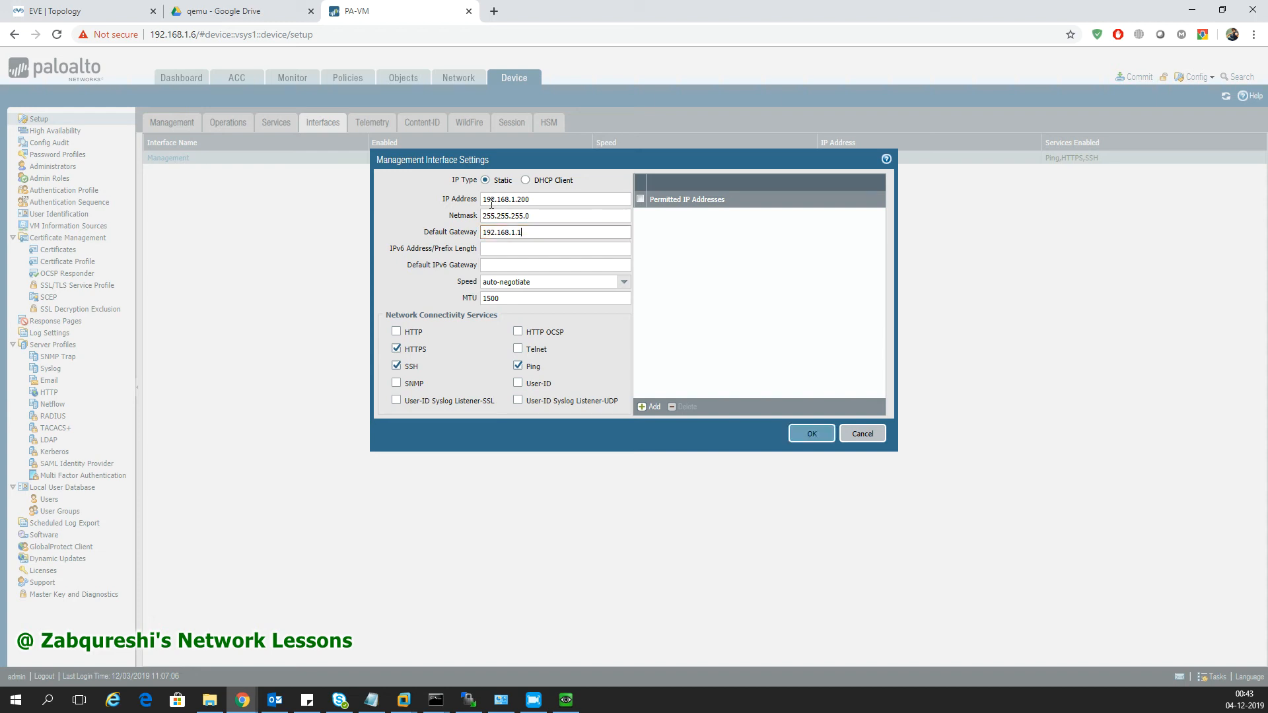
{"action": "key", "text": "Tab"}
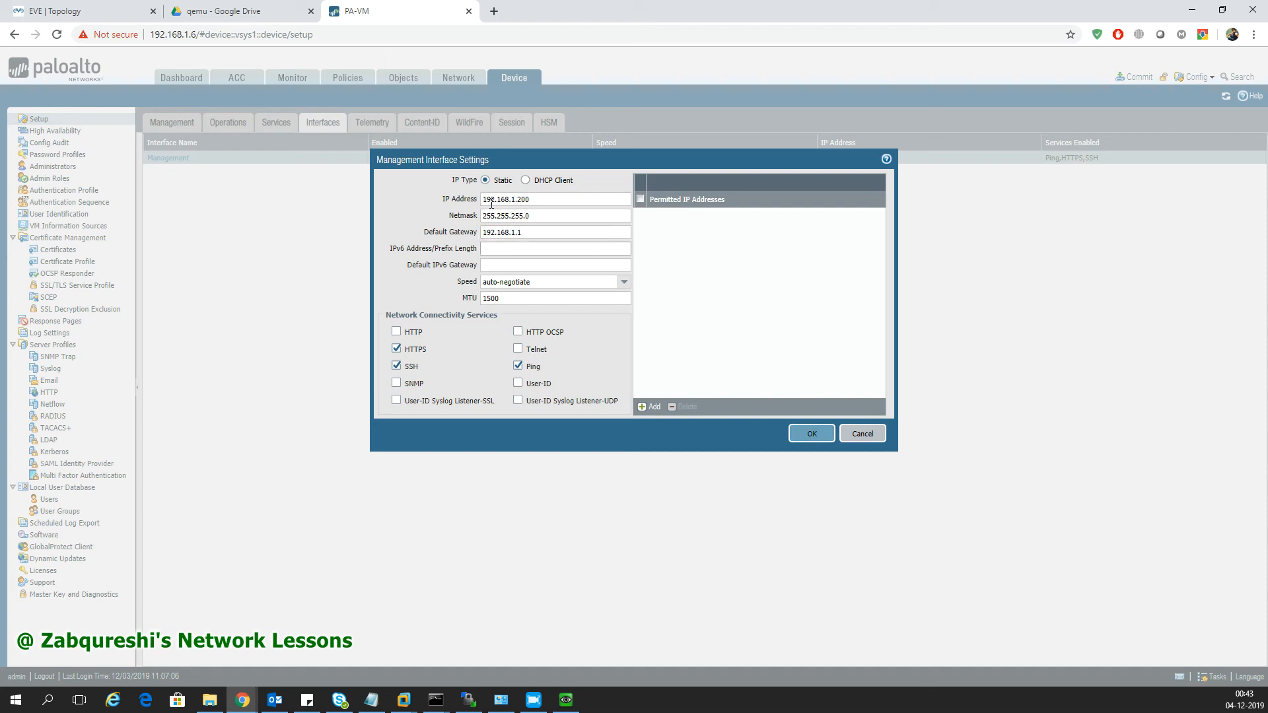
{"action": "key", "text": "Tab"}
{"action": "key", "text": "Tab"}
{"action": "key", "text": "Tab"}
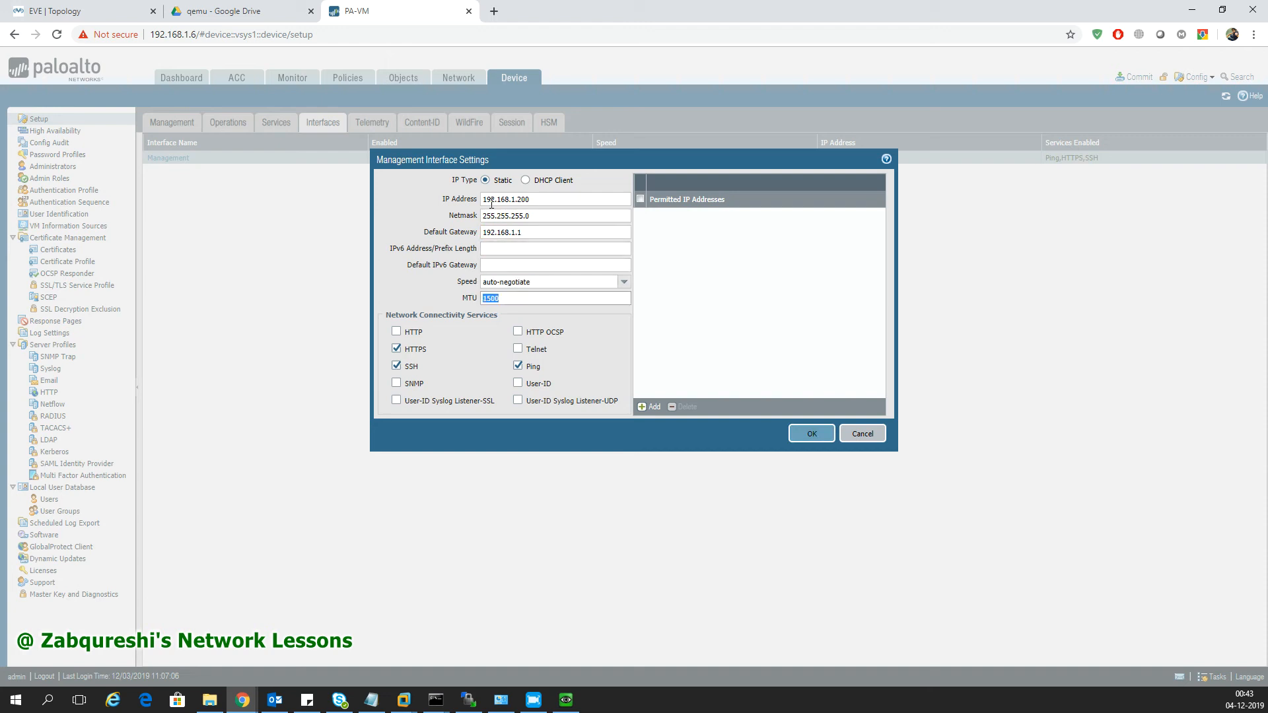
{"action": "left_click", "coordinate": [813, 433]}
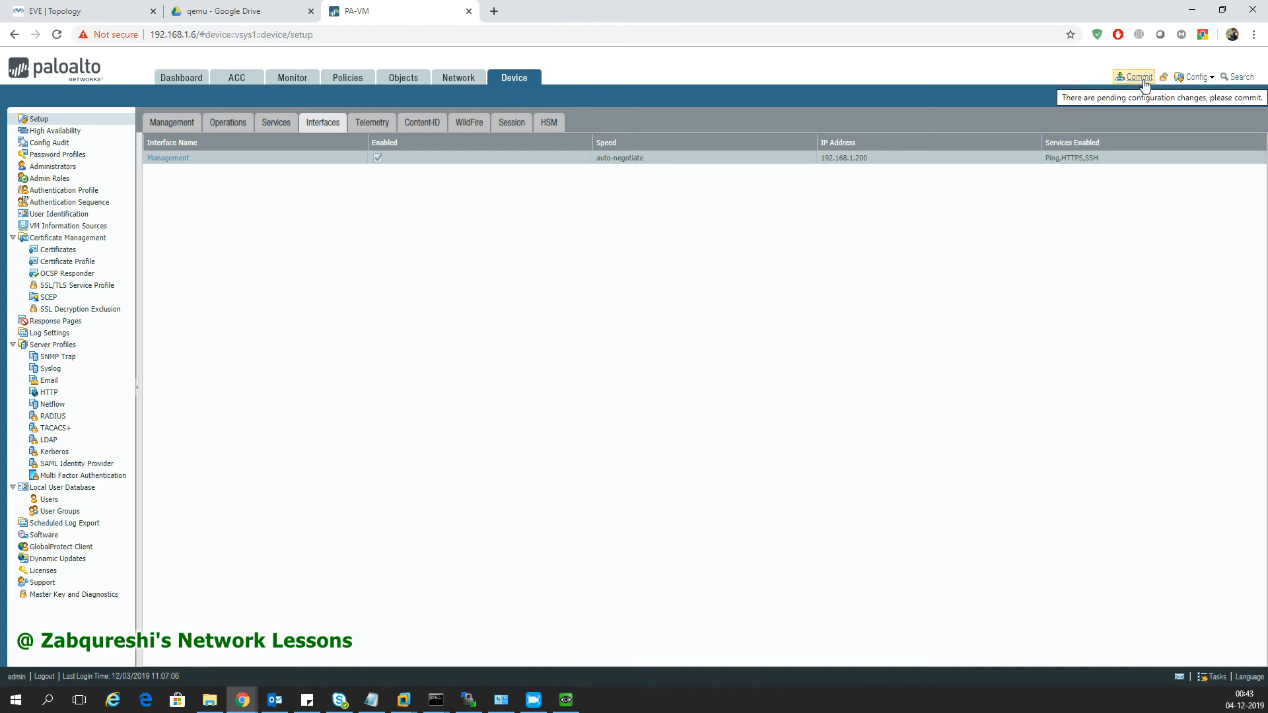
Commit all pending changes, reload the web UI and dismiss the content message
{"action": "left_click", "coordinate": [1139, 77]}
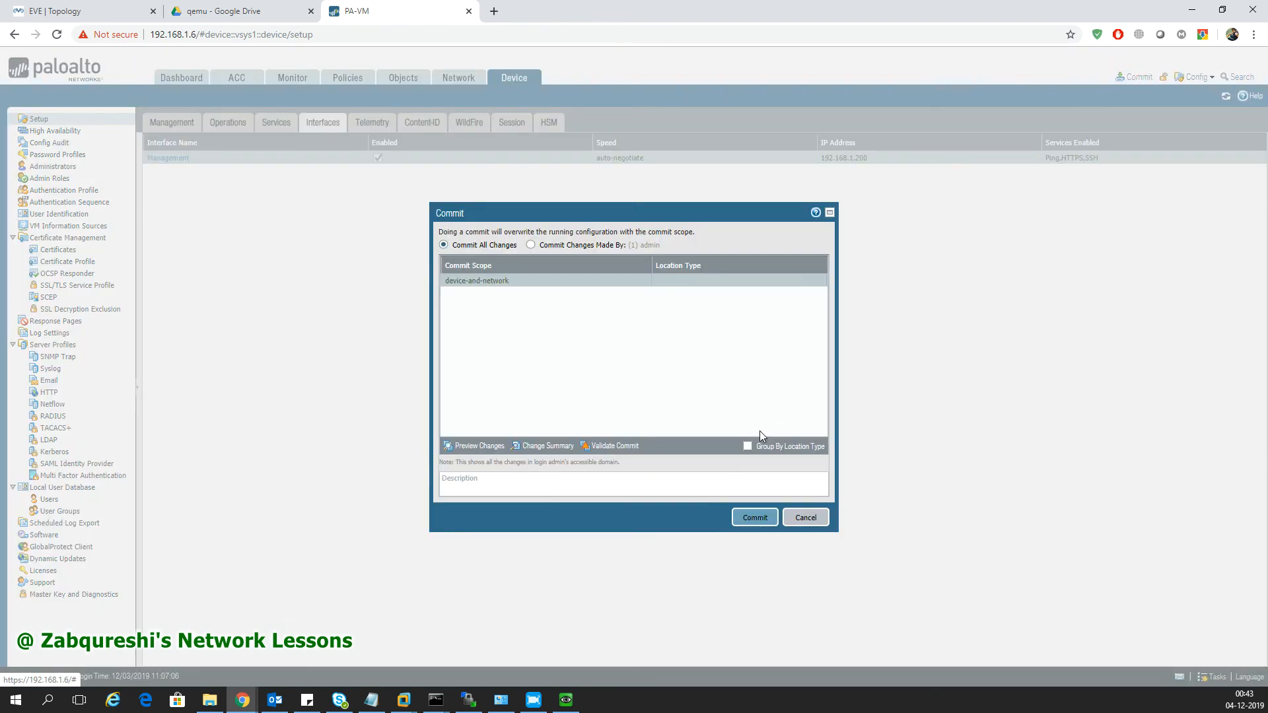
{"action": "left_click", "coordinate": [754, 518]}
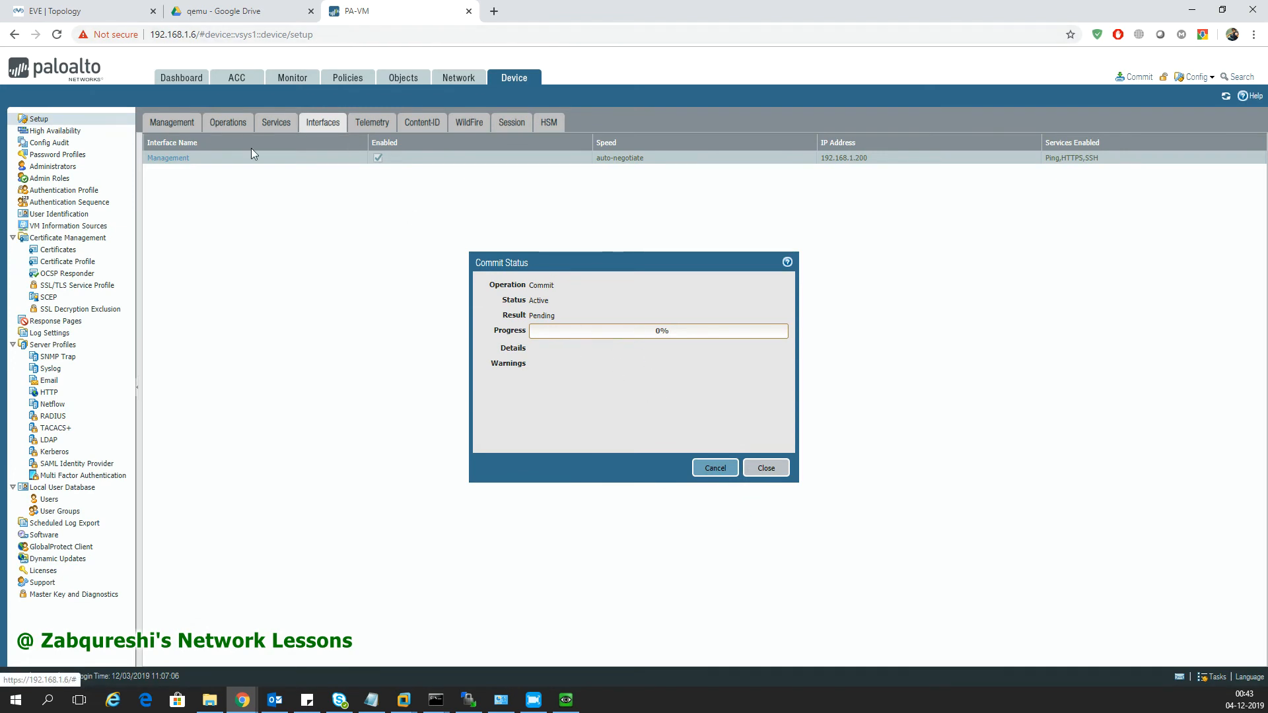
{"action": "left_click", "coordinate": [57, 34]}
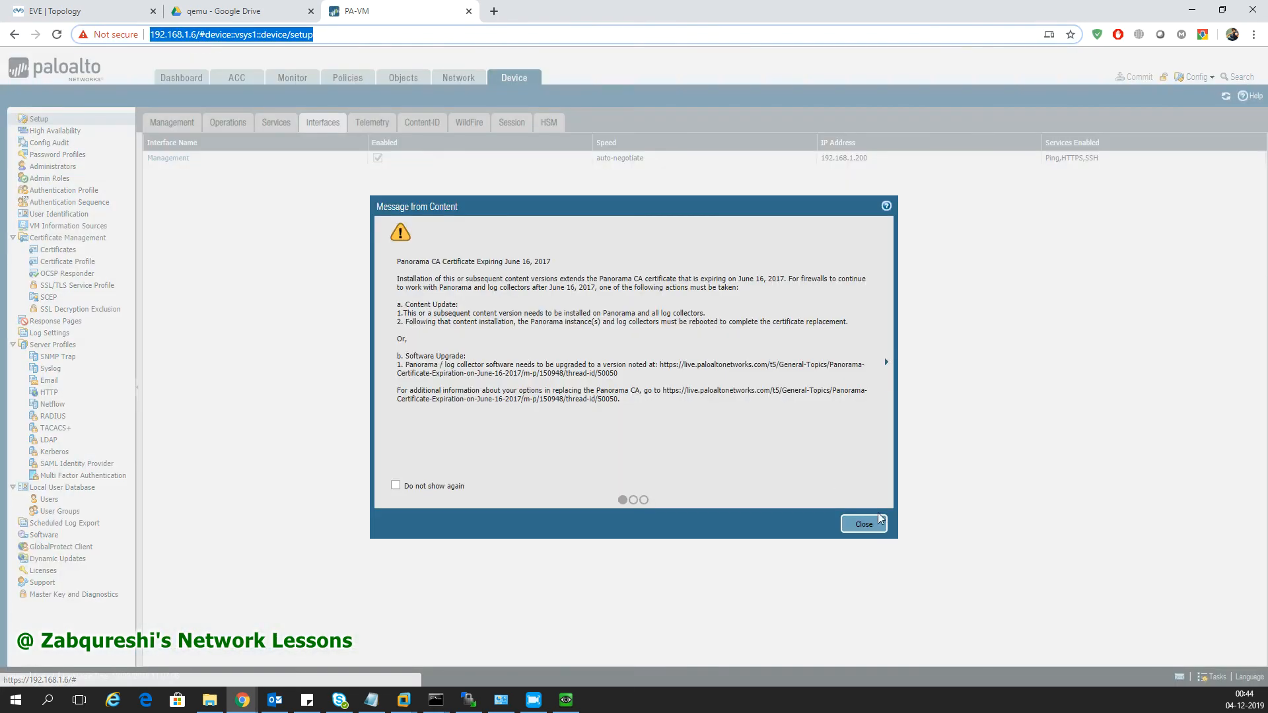
{"action": "left_click", "coordinate": [862, 522]}
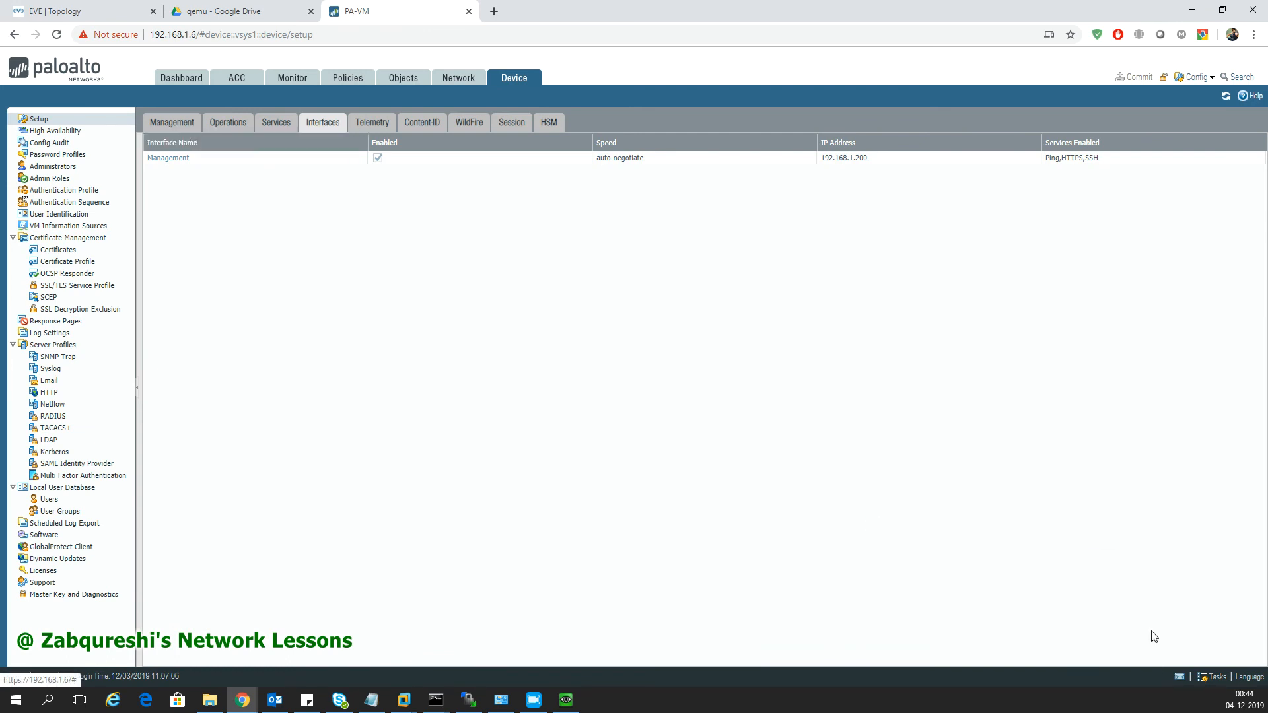
Check Task Manager shows no tasks, then browse Management, Operations and Services tabs
{"action": "left_click", "coordinate": [1213, 677]}
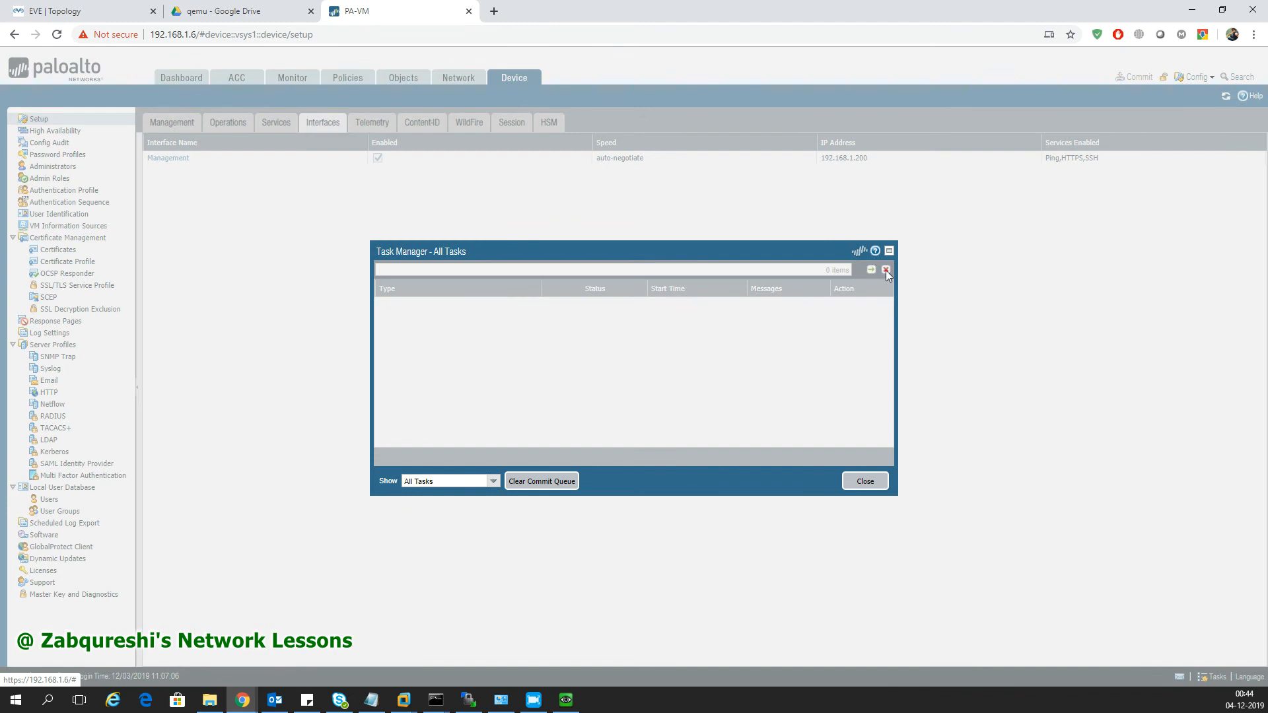
{"action": "left_click", "coordinate": [863, 480]}
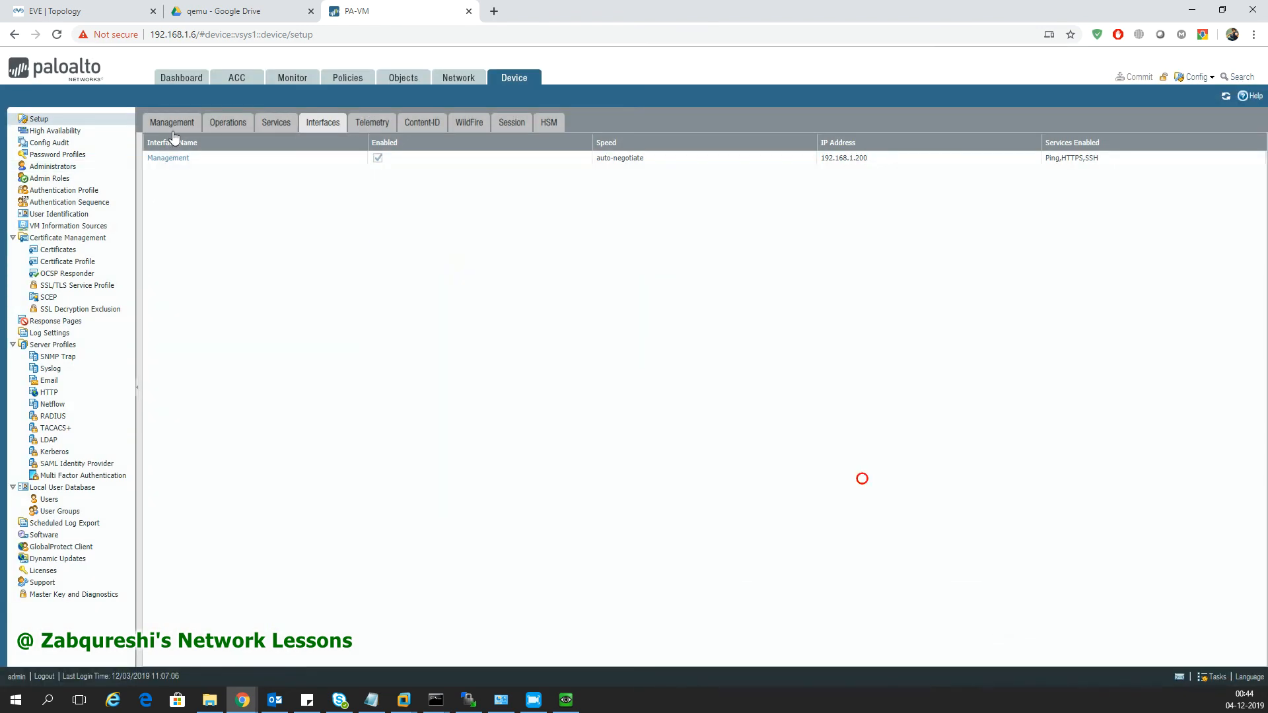
{"action": "left_click", "coordinate": [172, 122]}
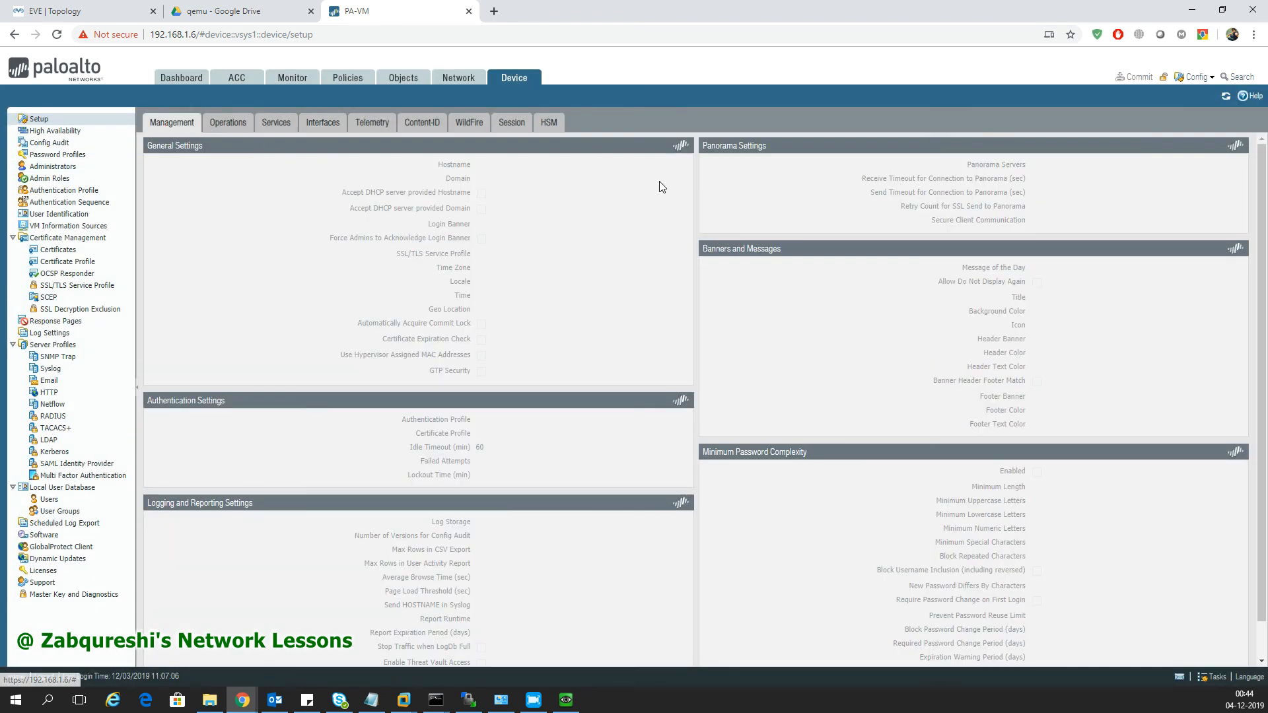
{"action": "left_click", "coordinate": [228, 122]}
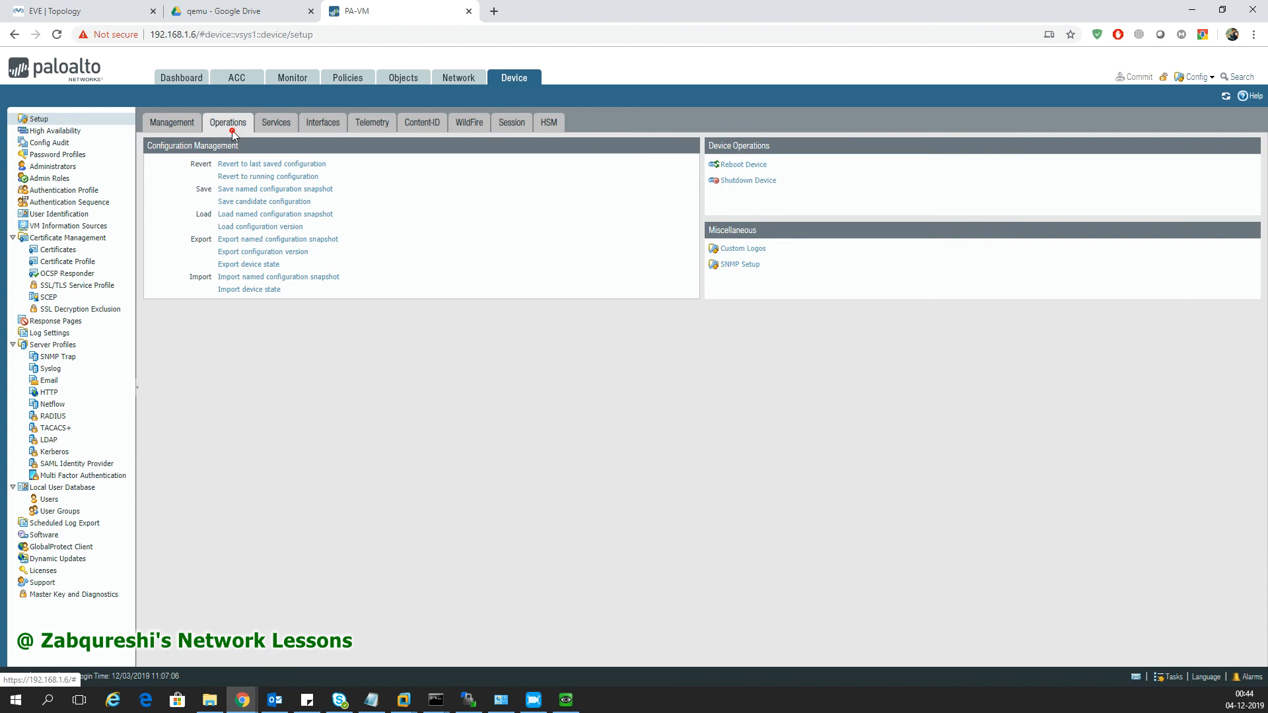
{"action": "left_click", "coordinate": [276, 122]}
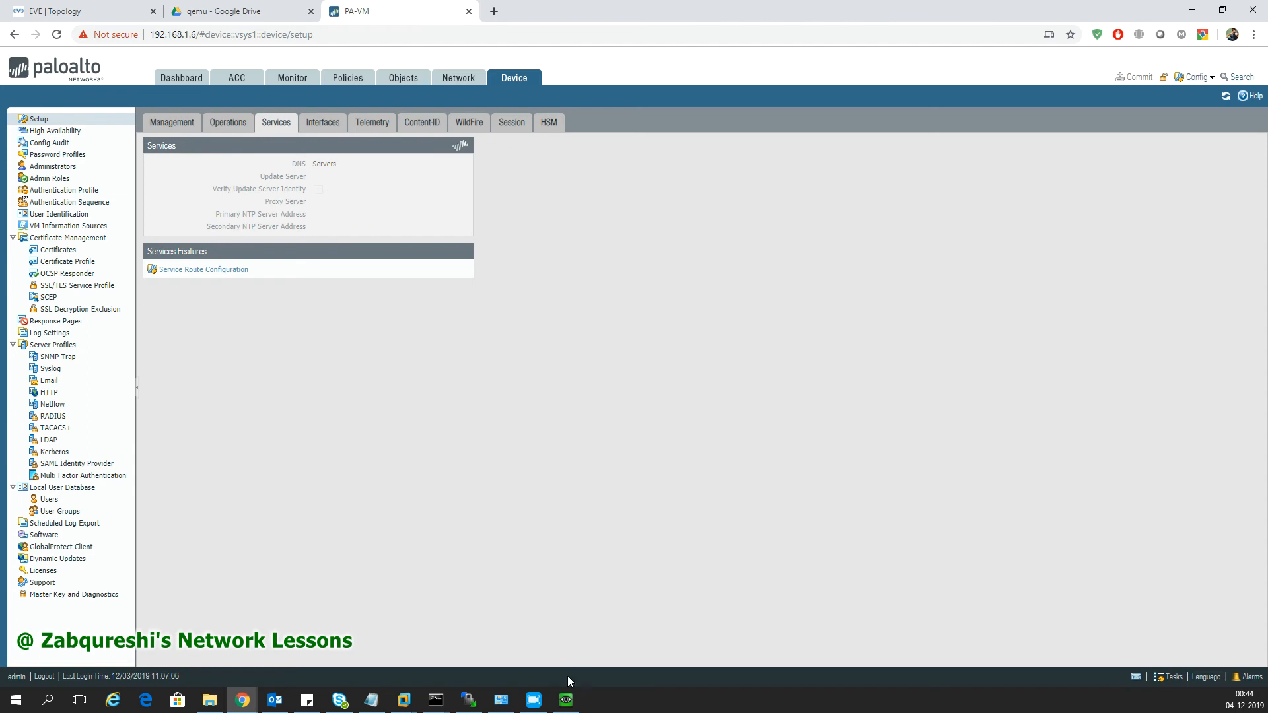
Rerun 'show interface management' in the console, confirming IP 192.168.1.200 with gateway 192.168.1.1
{"action": "left_click", "coordinate": [533, 700]}
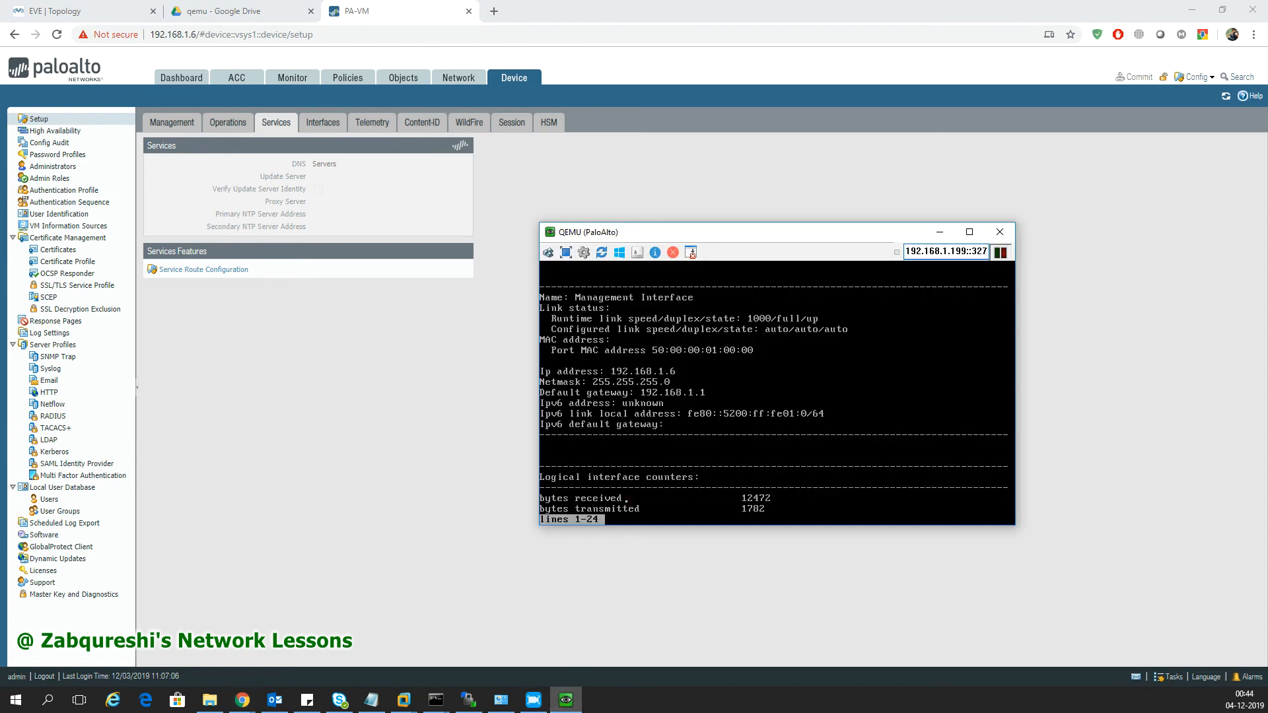
{"action": "key", "text": "Return"}
{"action": "key", "text": "Return"}
{"action": "key", "text": "Return"}
{"action": "key", "text": "Return"}
{"action": "key", "text": "Return"}
{"action": "key", "text": "Return"}
{"action": "key", "text": "Return"}
{"action": "key", "text": "Return"}
{"action": "key", "text": "Return"}
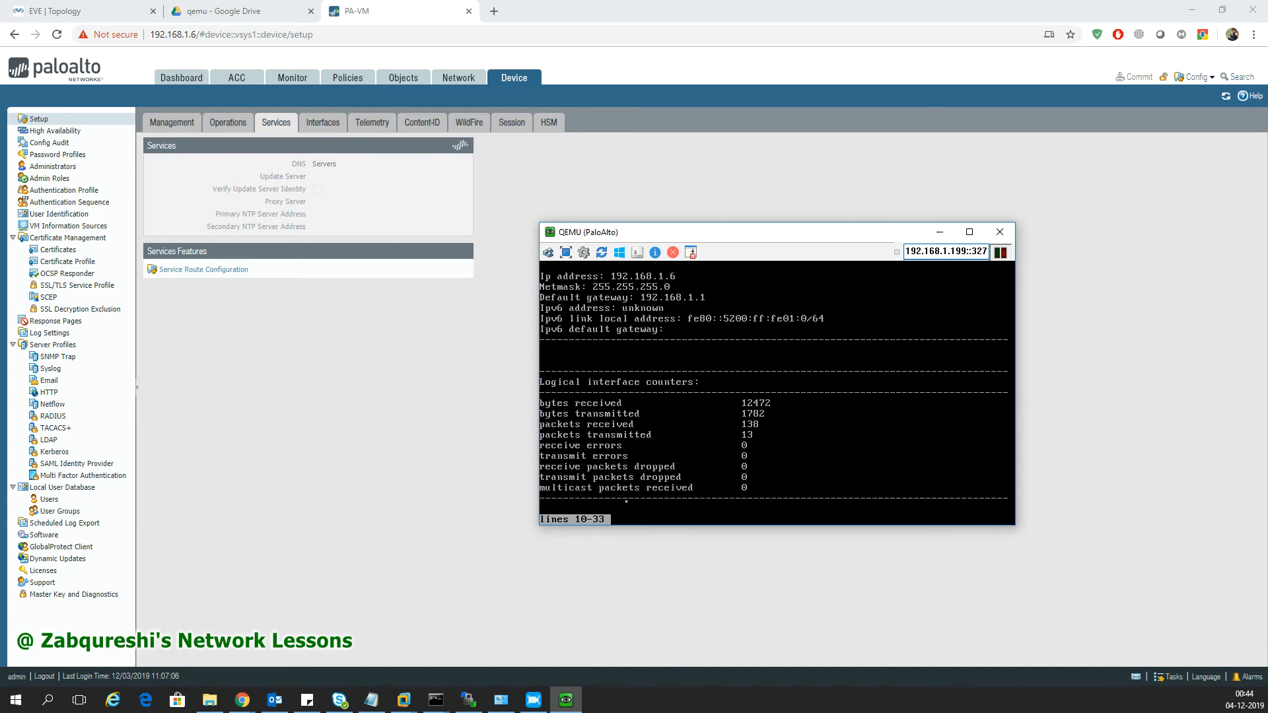
{"action": "key", "text": "Return"}
{"action": "key", "text": "Return"}
{"action": "key", "text": "Up"}
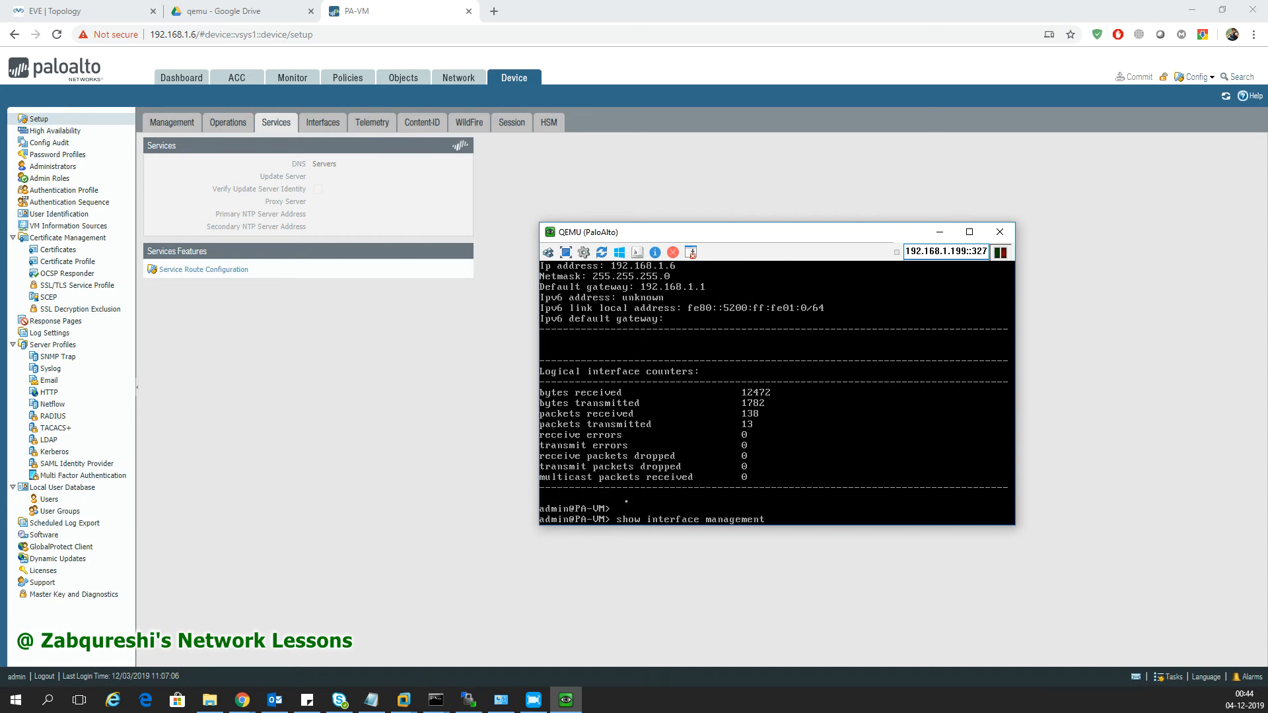
{"action": "key", "text": "Return"}
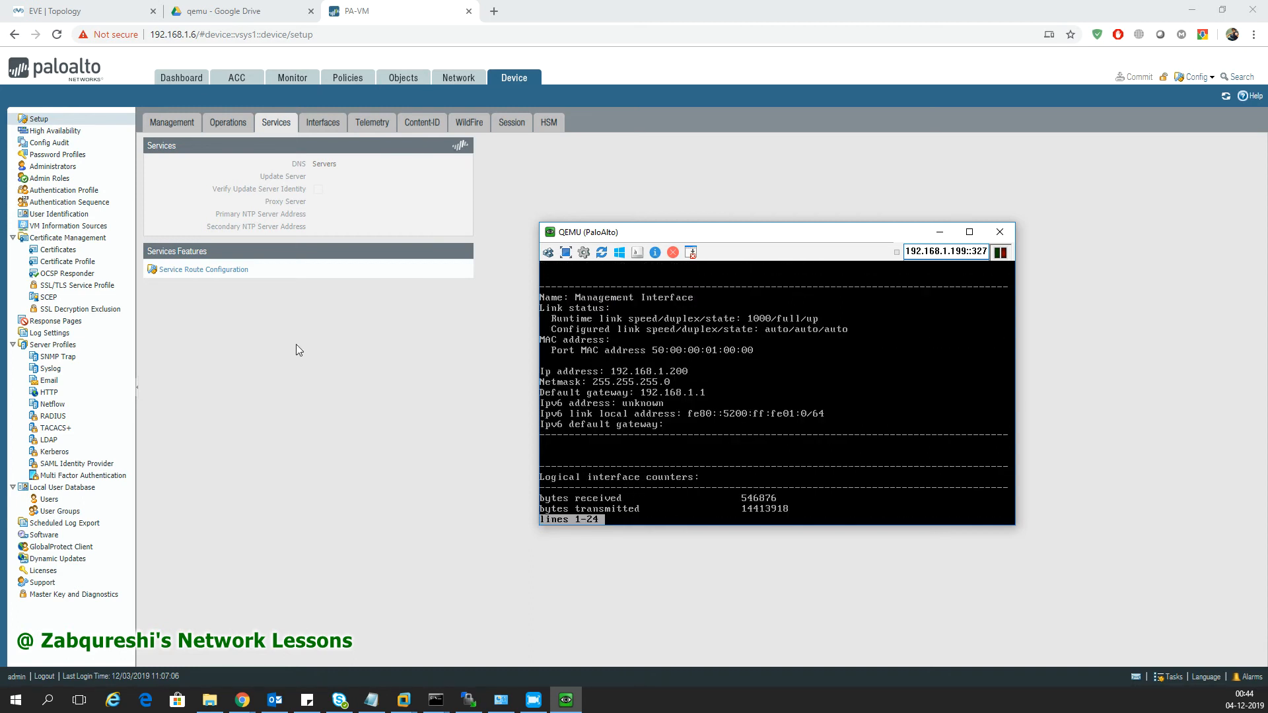
{"action": "left_click", "coordinate": [173, 122]}
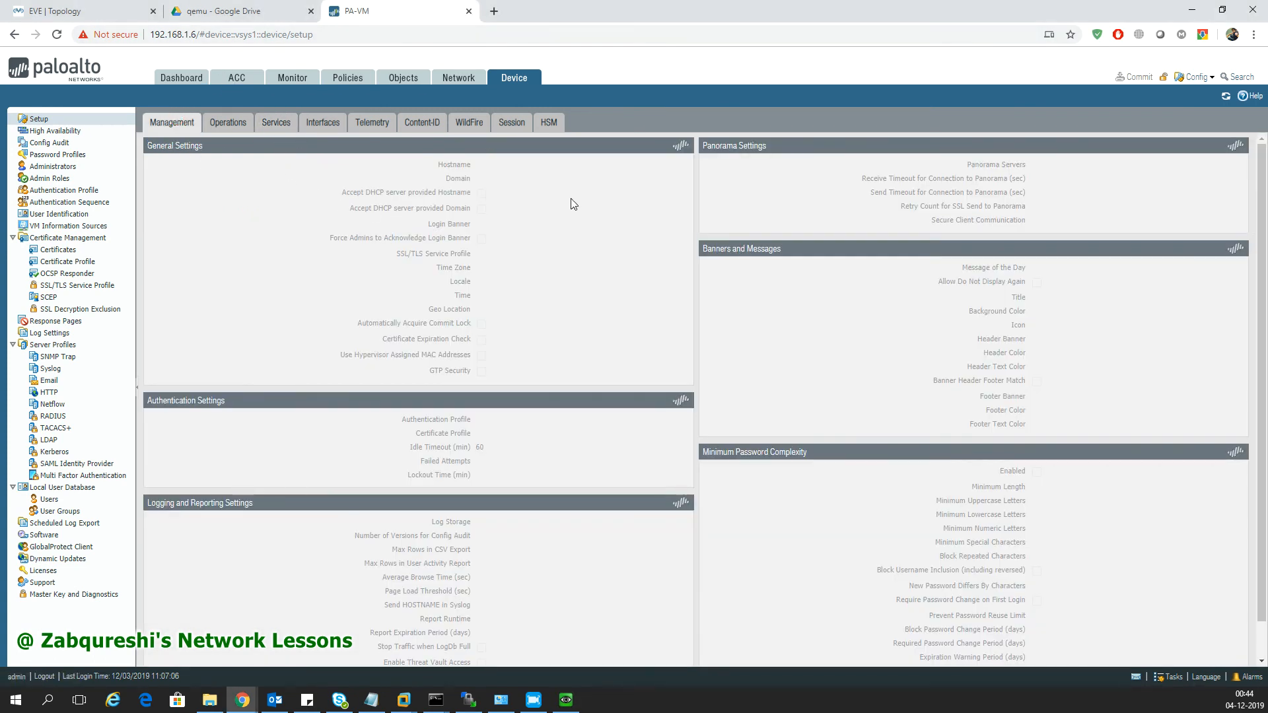
{"action": "left_click", "coordinate": [193, 35]}
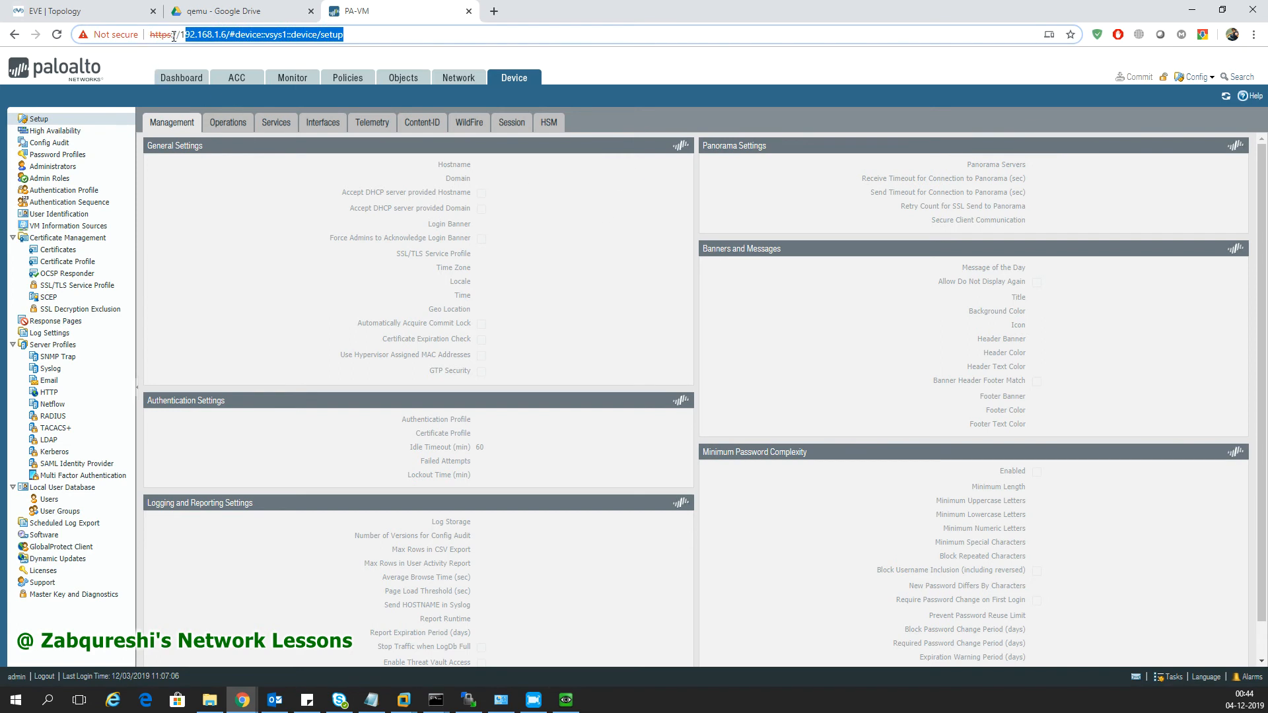
{"action": "left_click", "coordinate": [183, 35]}
{"action": "left_click", "coordinate": [220, 35]}
{"action": "left_click_drag", "start_coordinate": [220, 34], "coordinate": [374, 35]}
{"action": "type", "text": "200"}
{"action": "key", "text": "Return"}
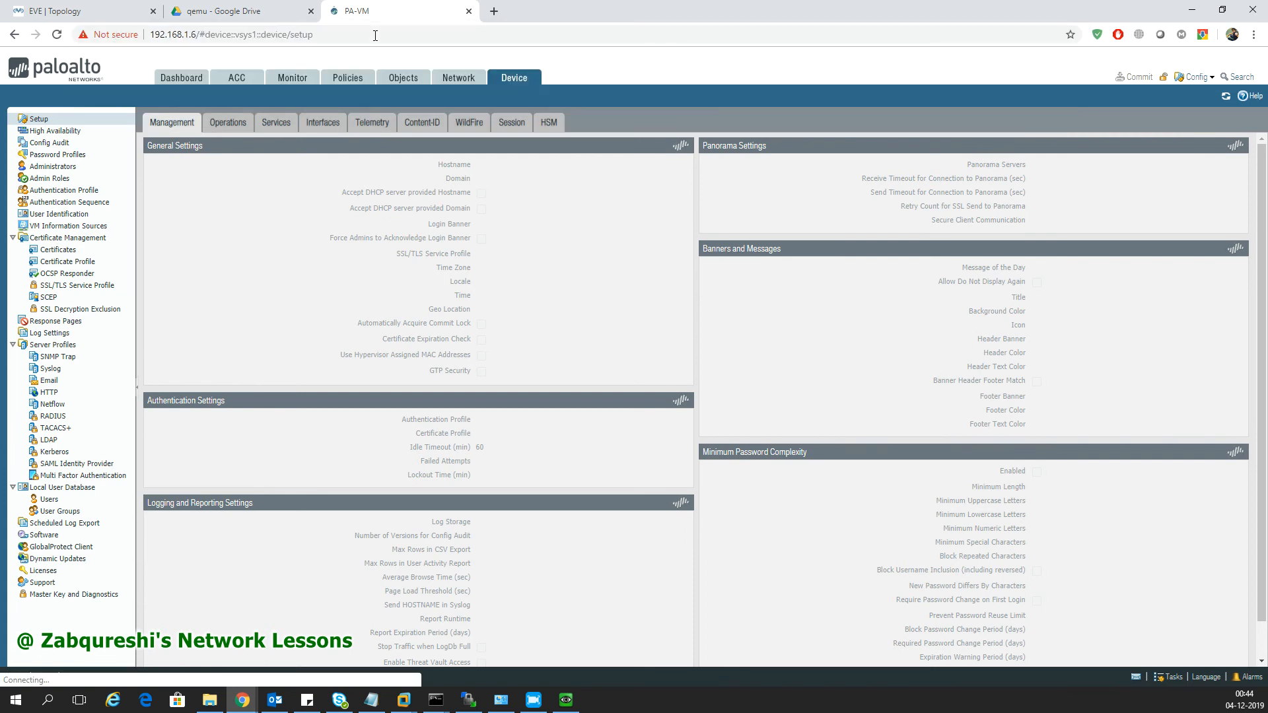
{"action": "left_click", "coordinate": [465, 399]}
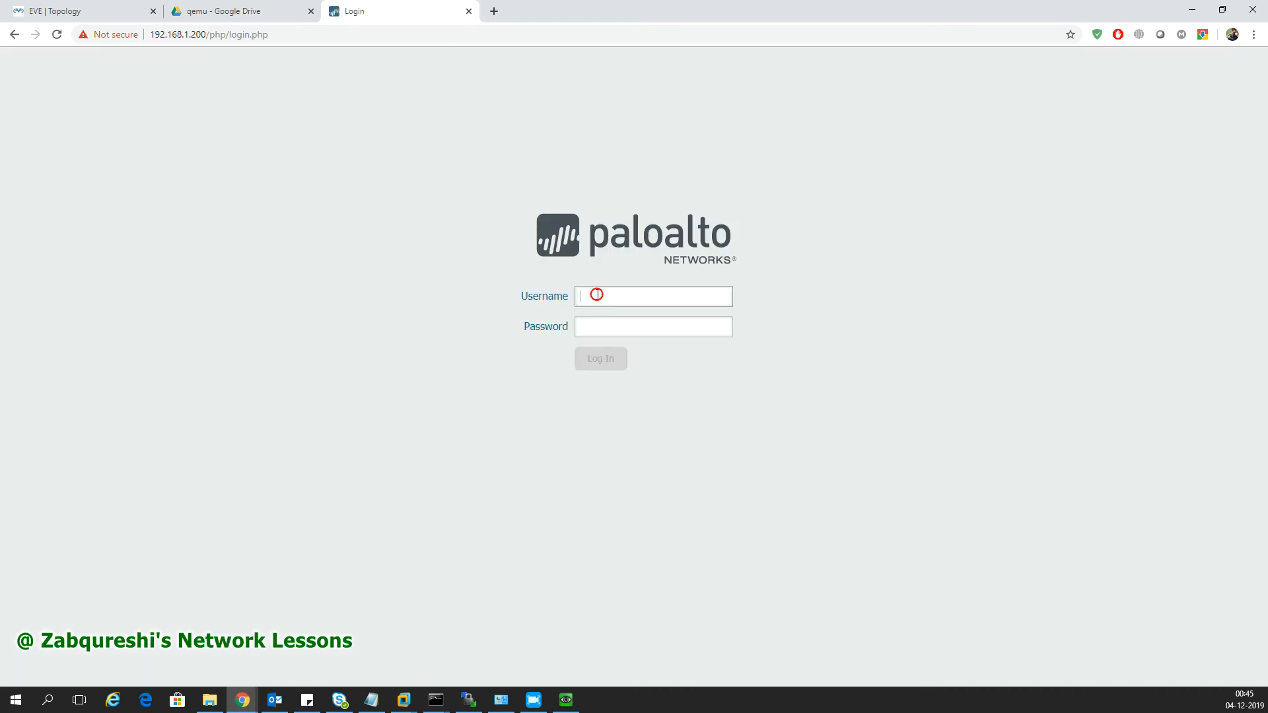
{"action": "type", "text": "admin"}
Sign in as admin to the PAN-OS dashboard at the new address
{"action": "key", "text": "Tab"}
{"action": "type", "text": "admin"}
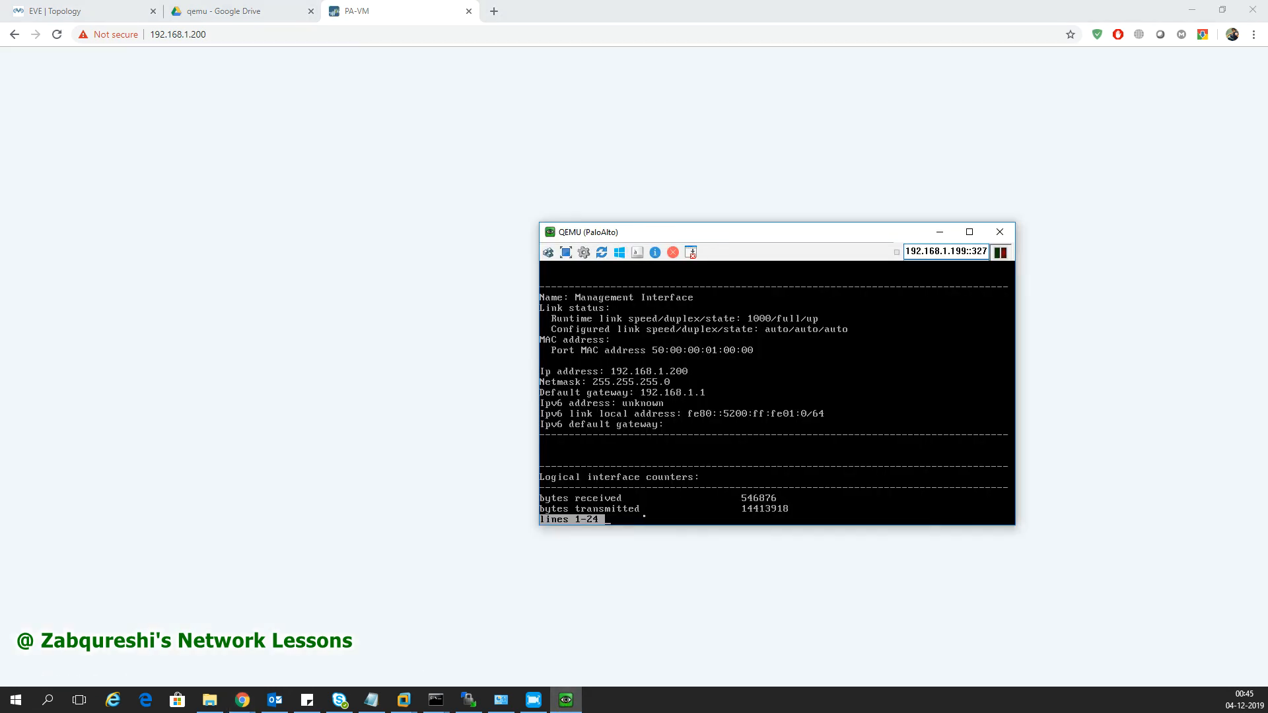
{"action": "key", "text": "Down"}
{"action": "key", "text": "Down"}
{"action": "key", "text": "Down"}
{"action": "key", "text": "Down"}
{"action": "key", "text": "space"}
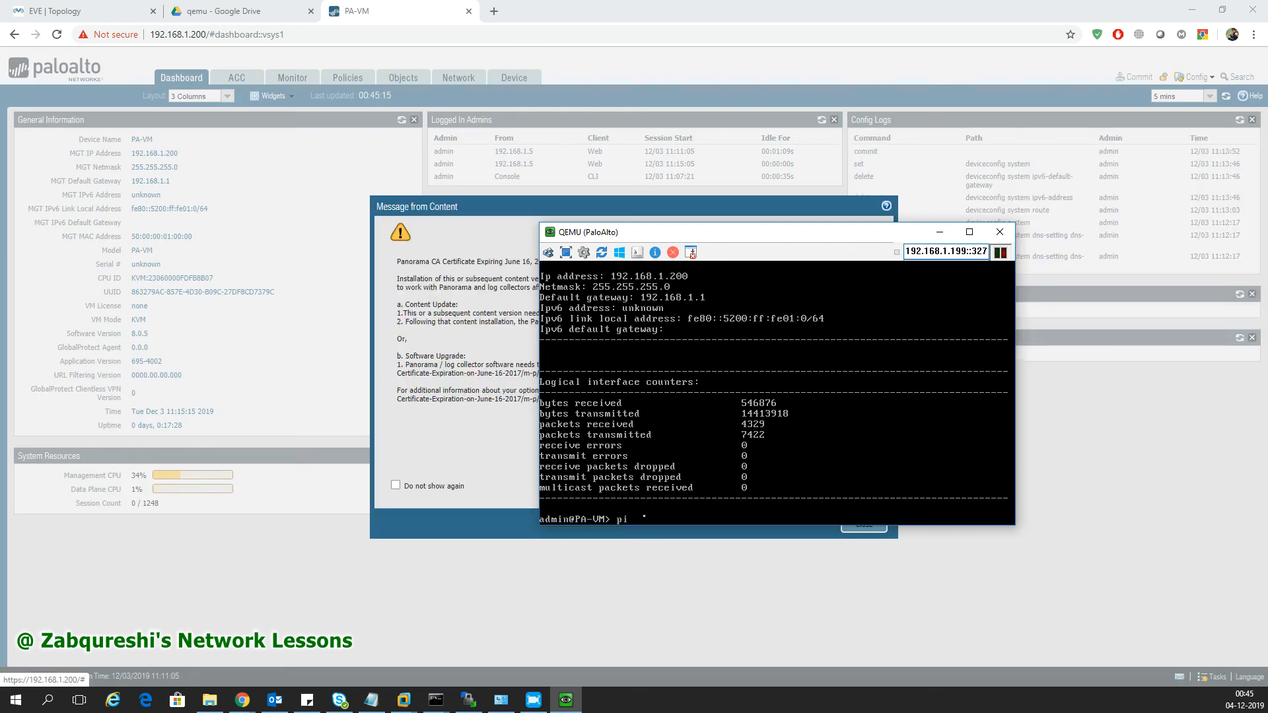
{"action": "type", "text": "ping"}
{"action": "type", "text": "8.8.8.8"}
Run 'ping host 8.8.8.8' from the PAN-OS CLI and stop it showing zero packet loss
{"action": "key", "text": "BackSpace"}
{"action": "key", "text": "BackSpace"}
{"action": "key", "text": "BackSpace"}
{"action": "key", "text": "BackSpace"}
{"action": "key", "text": "BackSpace"}
{"action": "key", "text": "BackSpace"}
{"action": "key", "text": "BackSpace"}
{"action": "key", "text": "BackSpace"}
{"action": "type", "text": "8."}
{"action": "key", "text": "Return"}
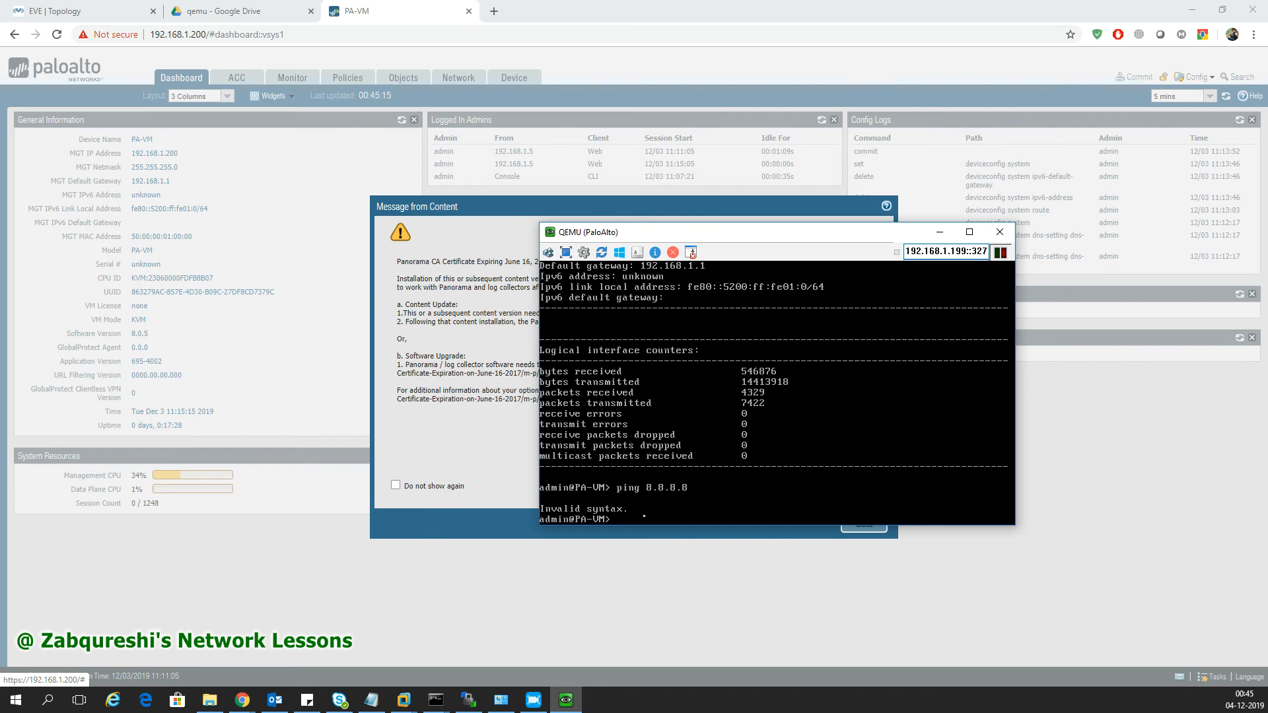
{"action": "key", "text": "Up"}
{"action": "type", "text": "host"}
{"action": "key", "text": "Return"}
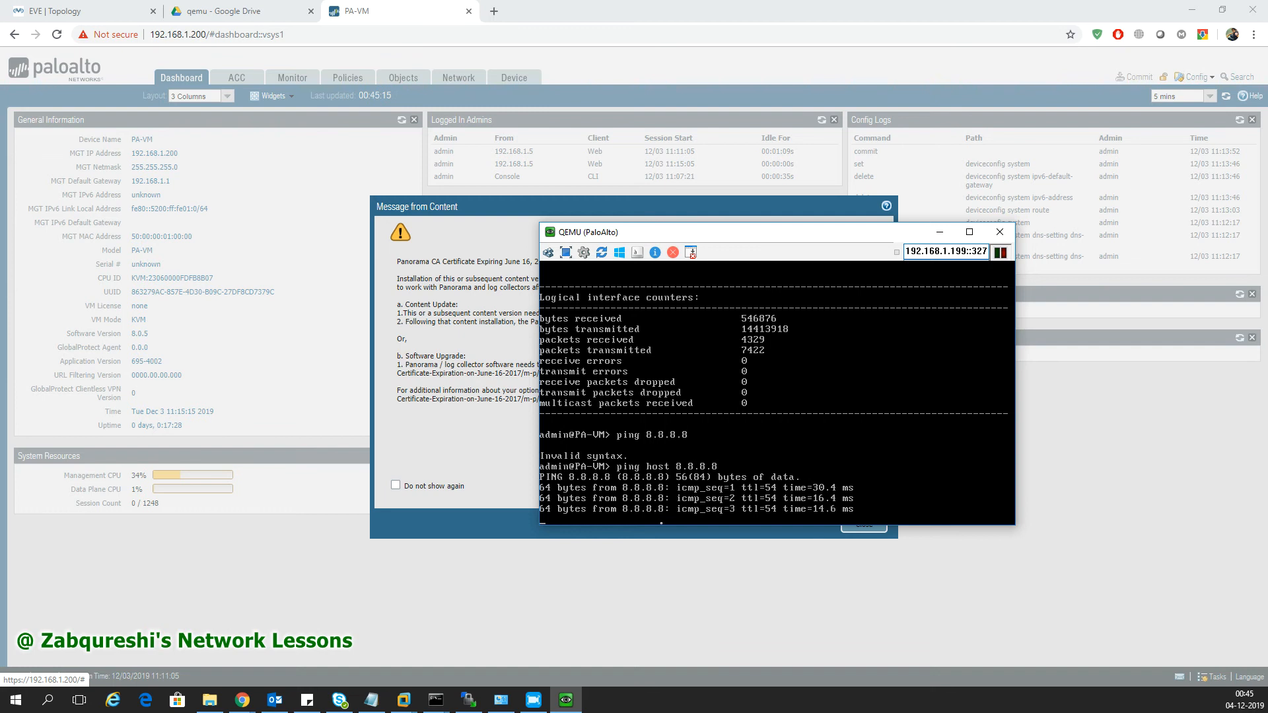
{"action": "key", "text": "ctrl+c"}
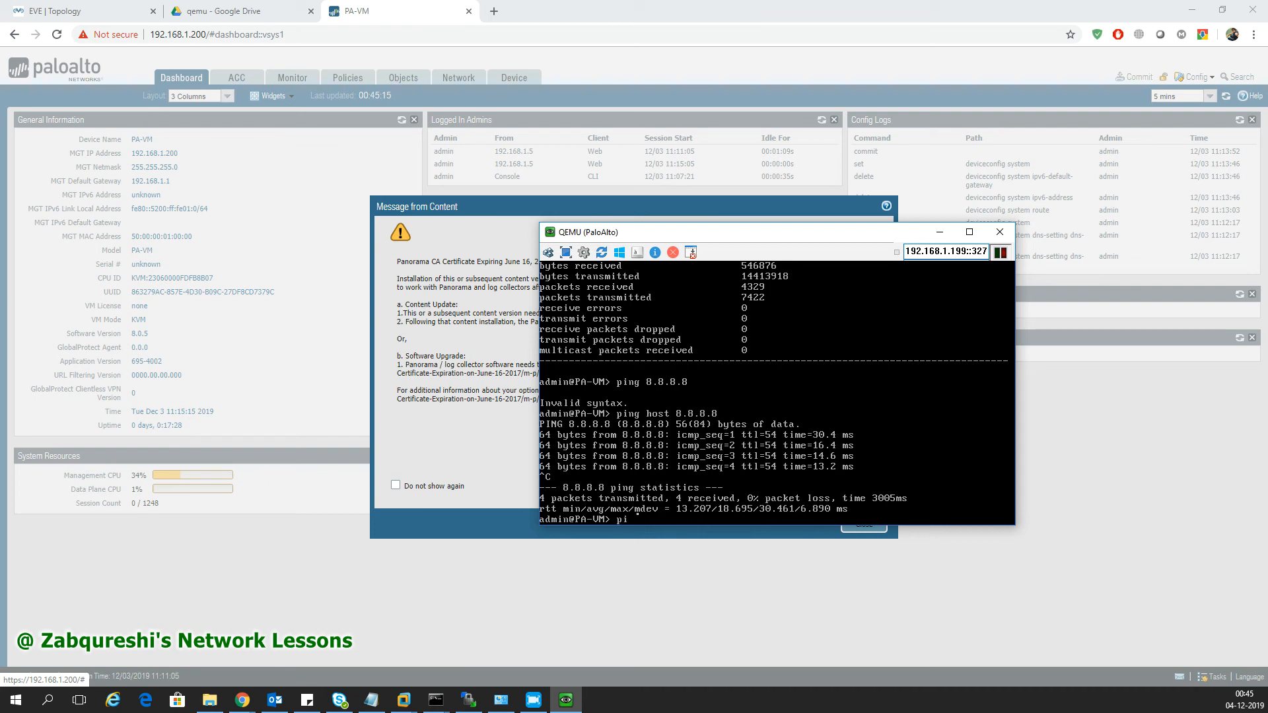
{"action": "type", "text": "ng"}
{"action": "type", "text": " host www."}
{"action": "type", "text": "googl"}
{"action": "type", "text": "e.com"}
{"action": "key", "text": "Return"}
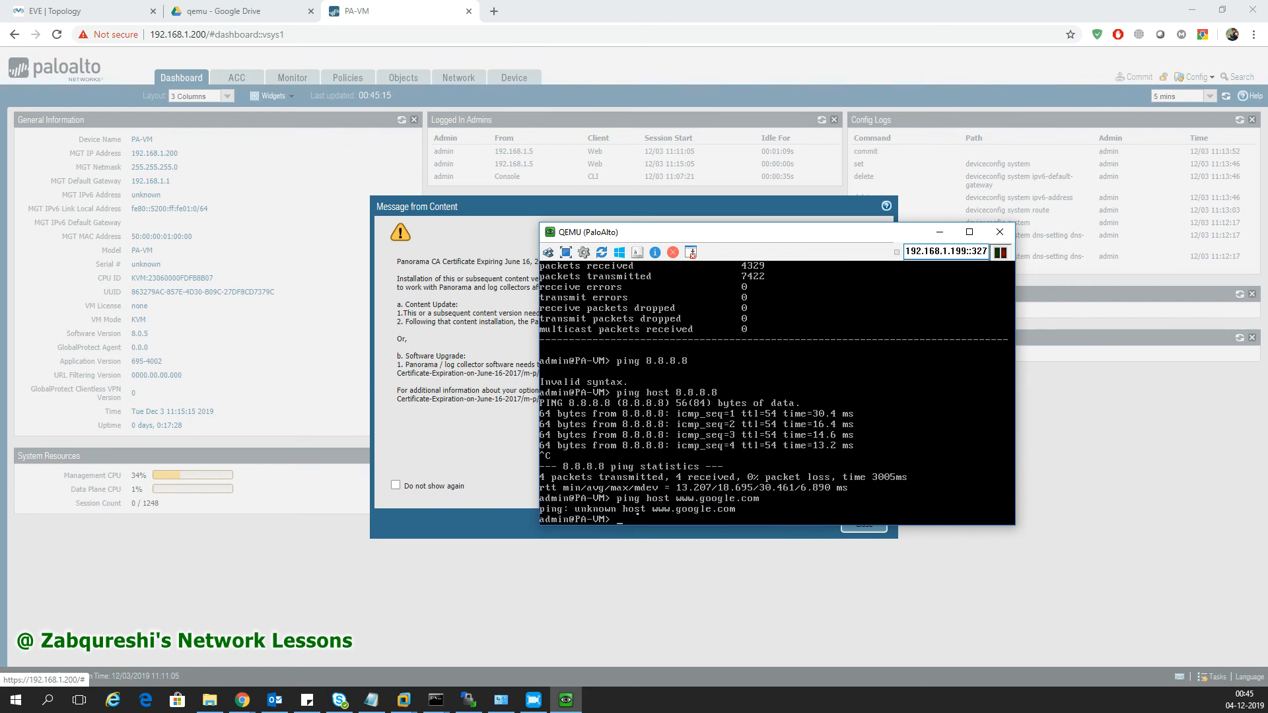
{"action": "key", "text": "Up"}
{"action": "key", "text": "BackSpace"}
{"action": "key", "text": "BackSpace"}
{"action": "key", "text": "BackSpace"}
{"action": "key", "text": "Return"}
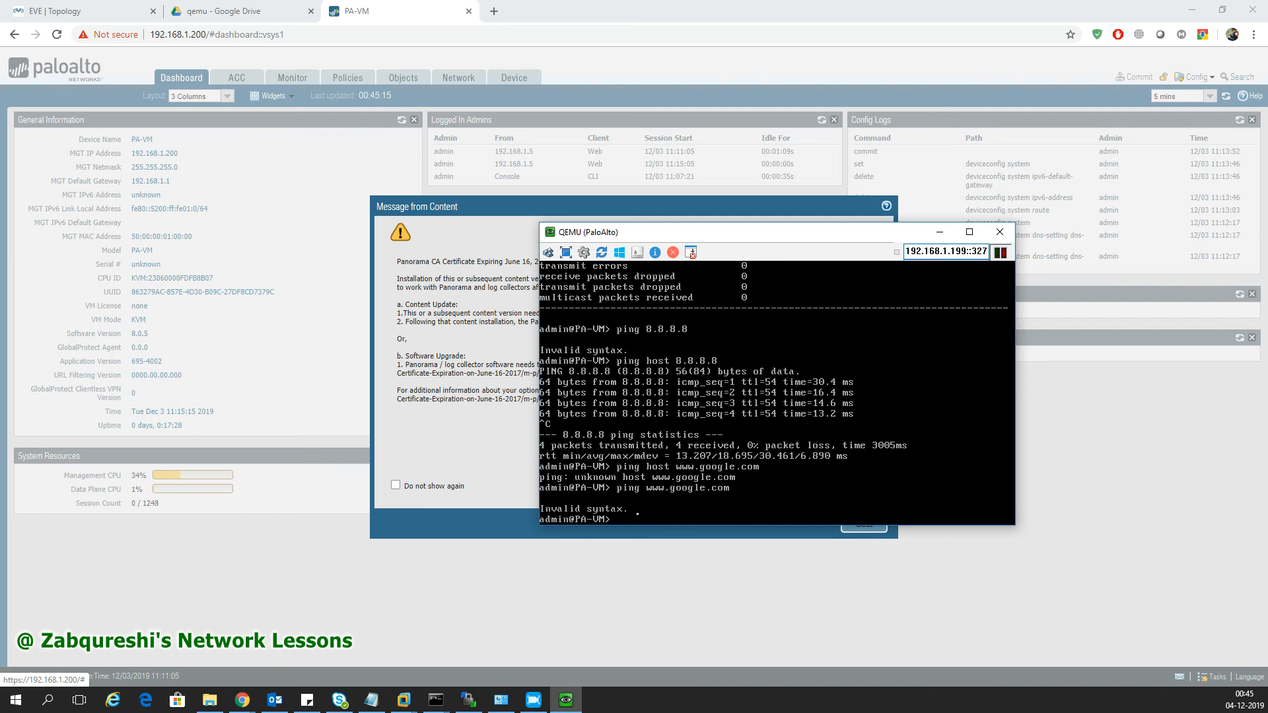
{"action": "type", "text": "ping"}
{"action": "key", "text": "Tab"}
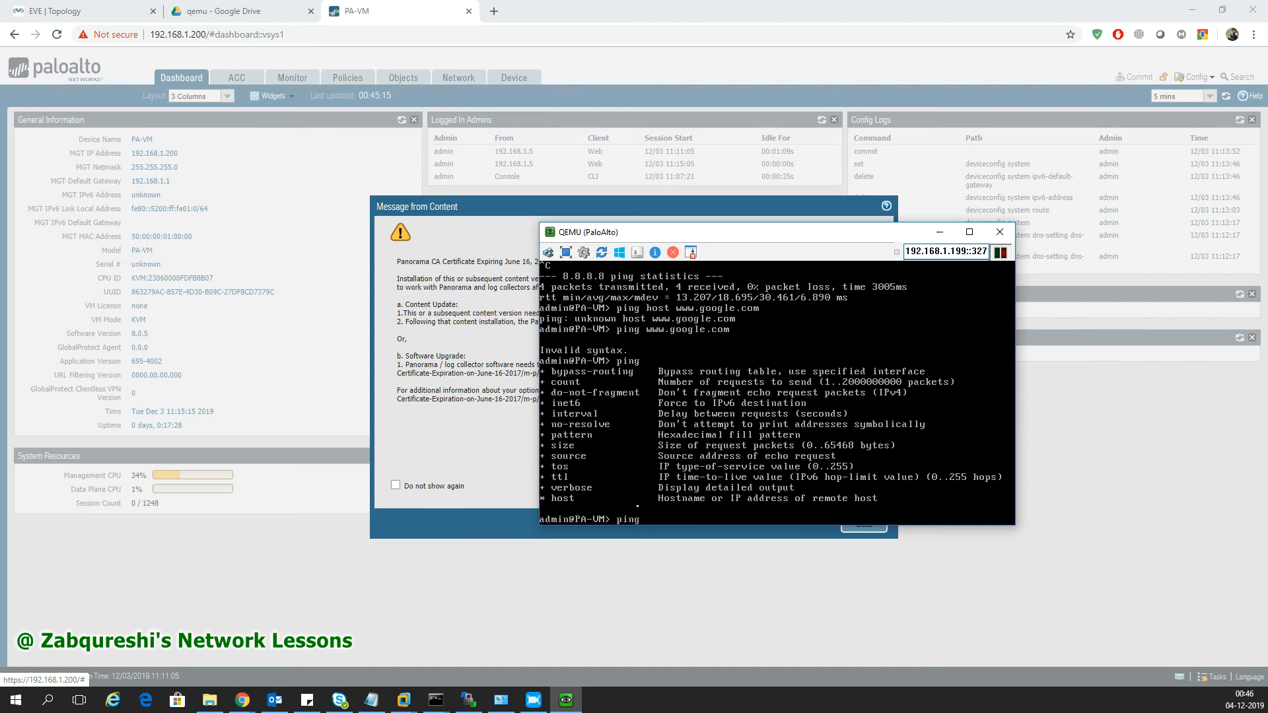
{"action": "type", "text": "host"}
{"action": "key", "text": "Tab"}
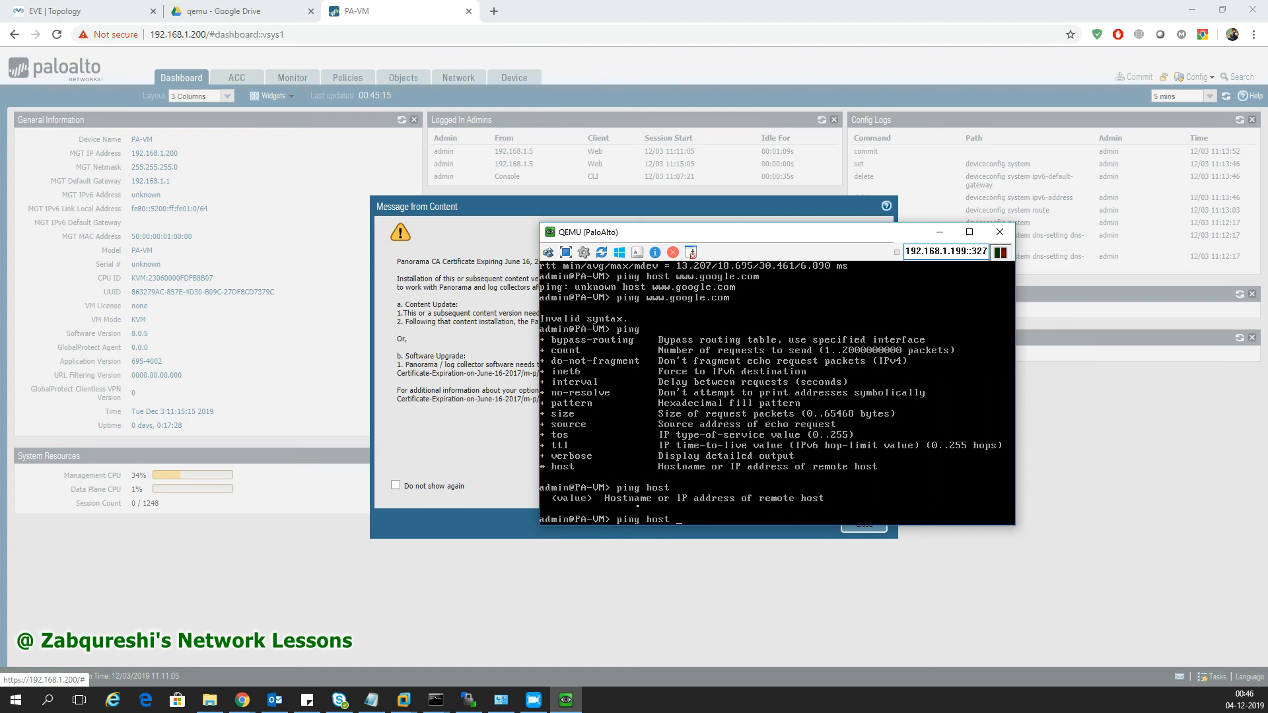
{"action": "type", "text": "google."}
{"action": "type", "text": "com"}
{"action": "key", "text": "Return"}
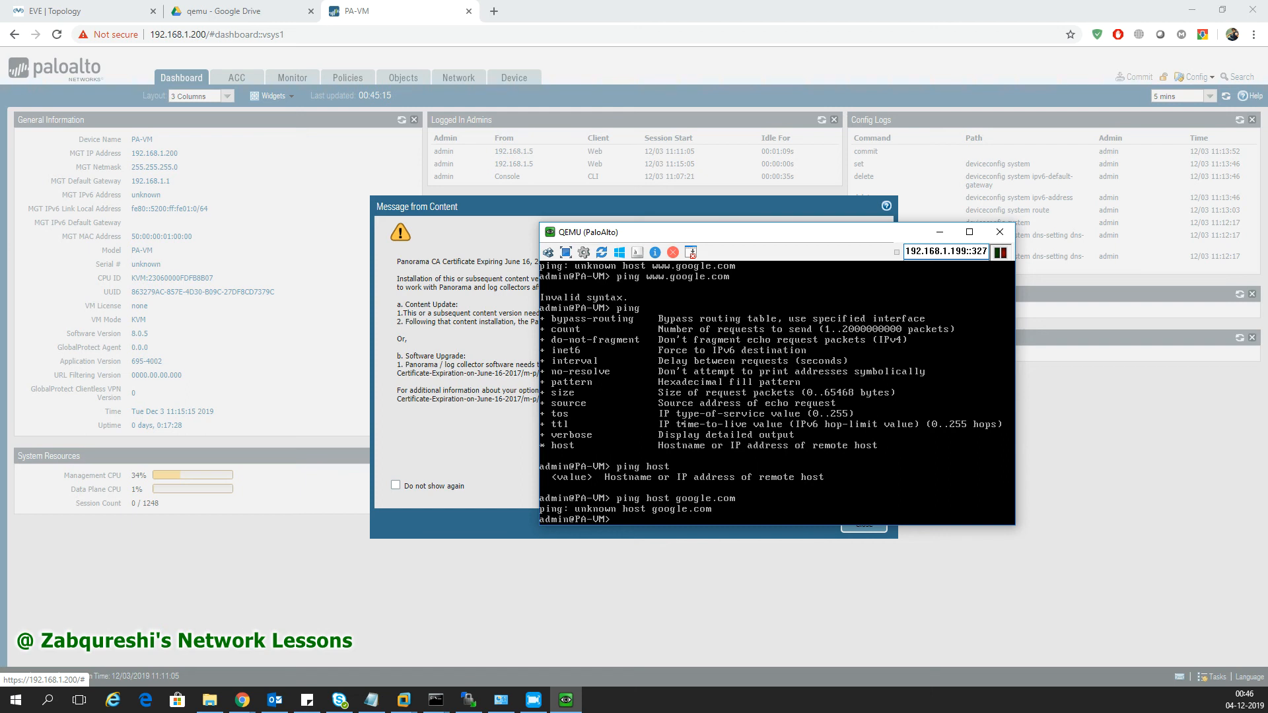
{"action": "left_click", "coordinate": [406, 202]}
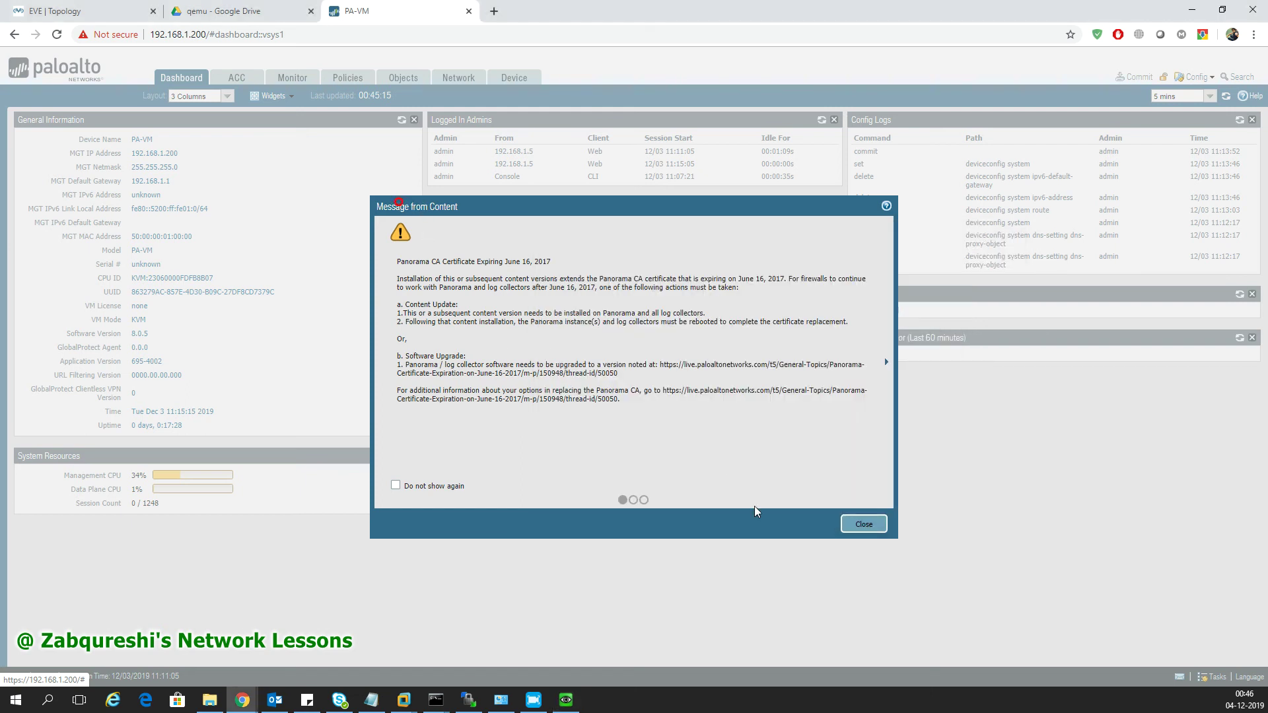
View Device > Setup > Services showing DNS servers 8.8.8.8 and 4.2.2.2
{"action": "left_click", "coordinate": [861, 526]}
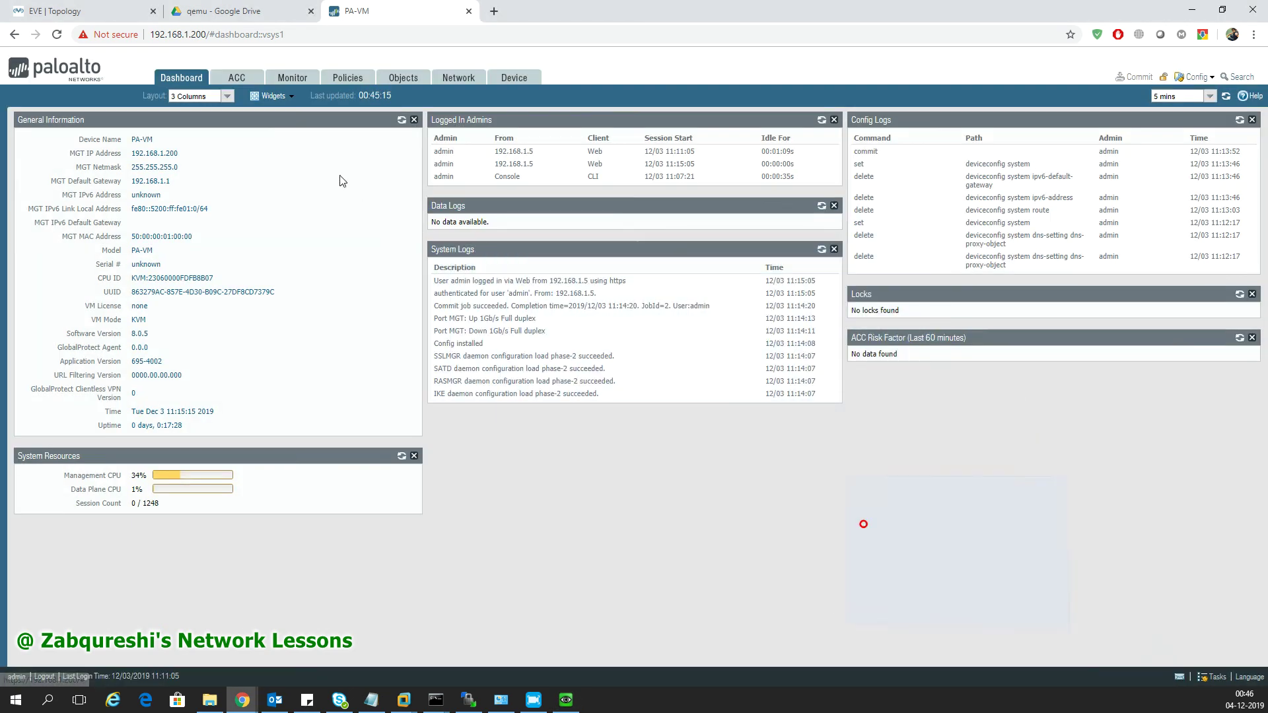
{"action": "left_click", "coordinate": [514, 77]}
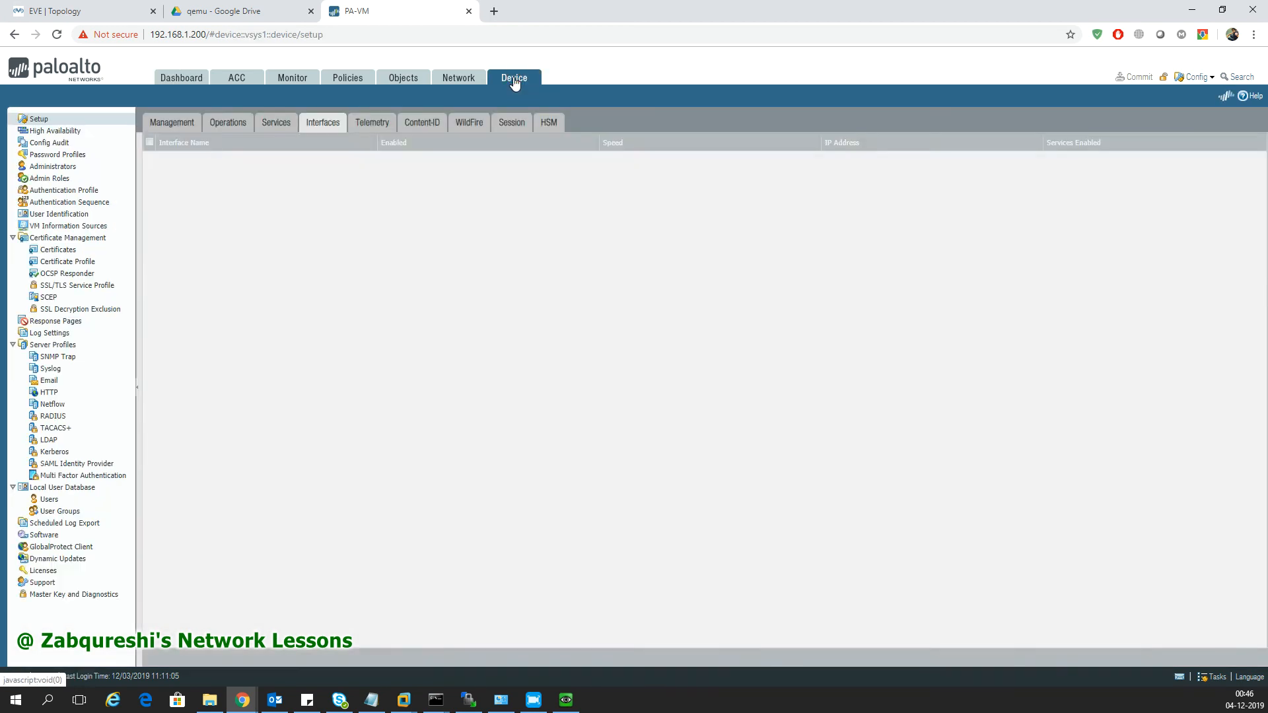
{"action": "left_click", "coordinate": [275, 123]}
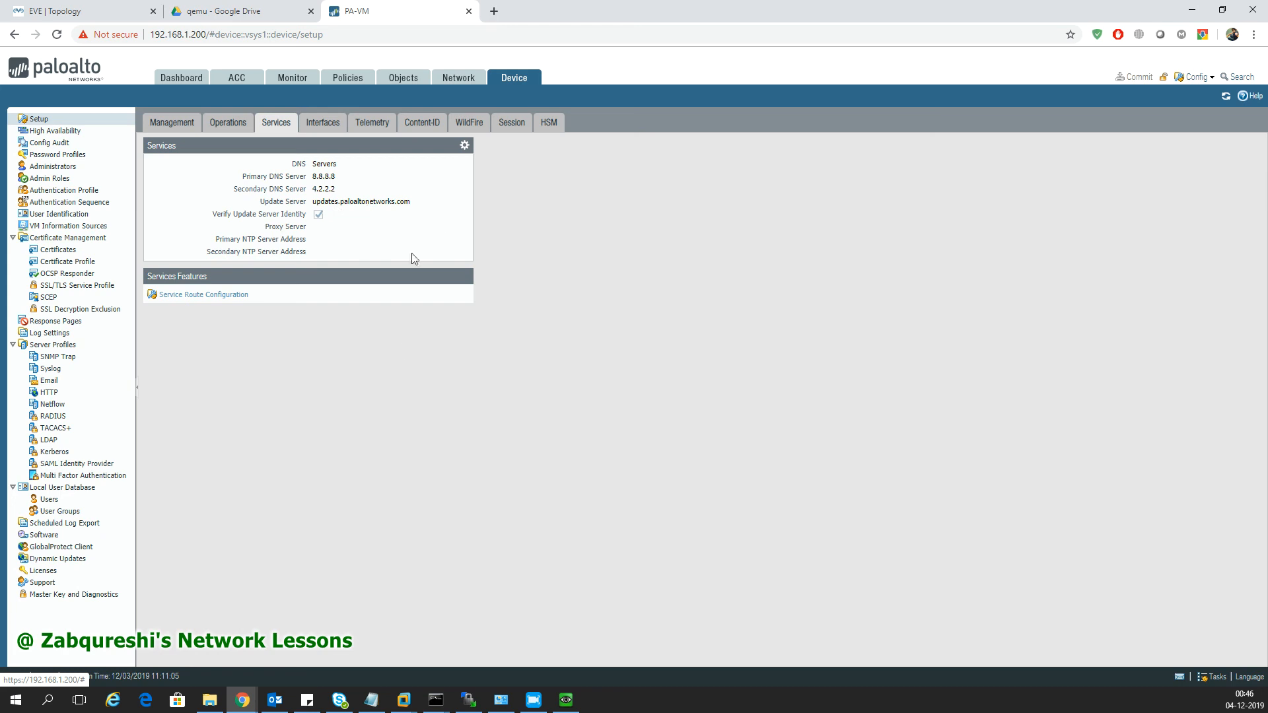
{"action": "left_click", "coordinate": [565, 699]}
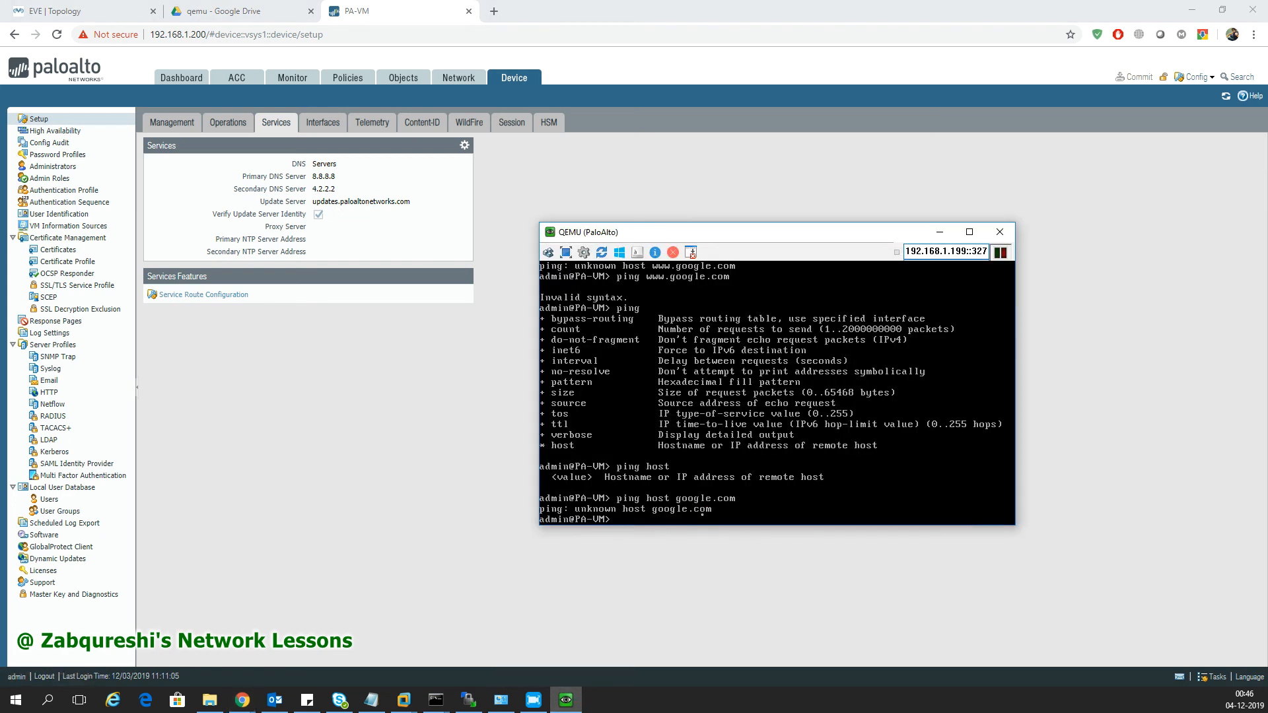
{"action": "type", "text": "ping"}
{"action": "type", "text": " host www."}
{"action": "type", "text": "google.com"}
{"action": "key", "text": "Return"}
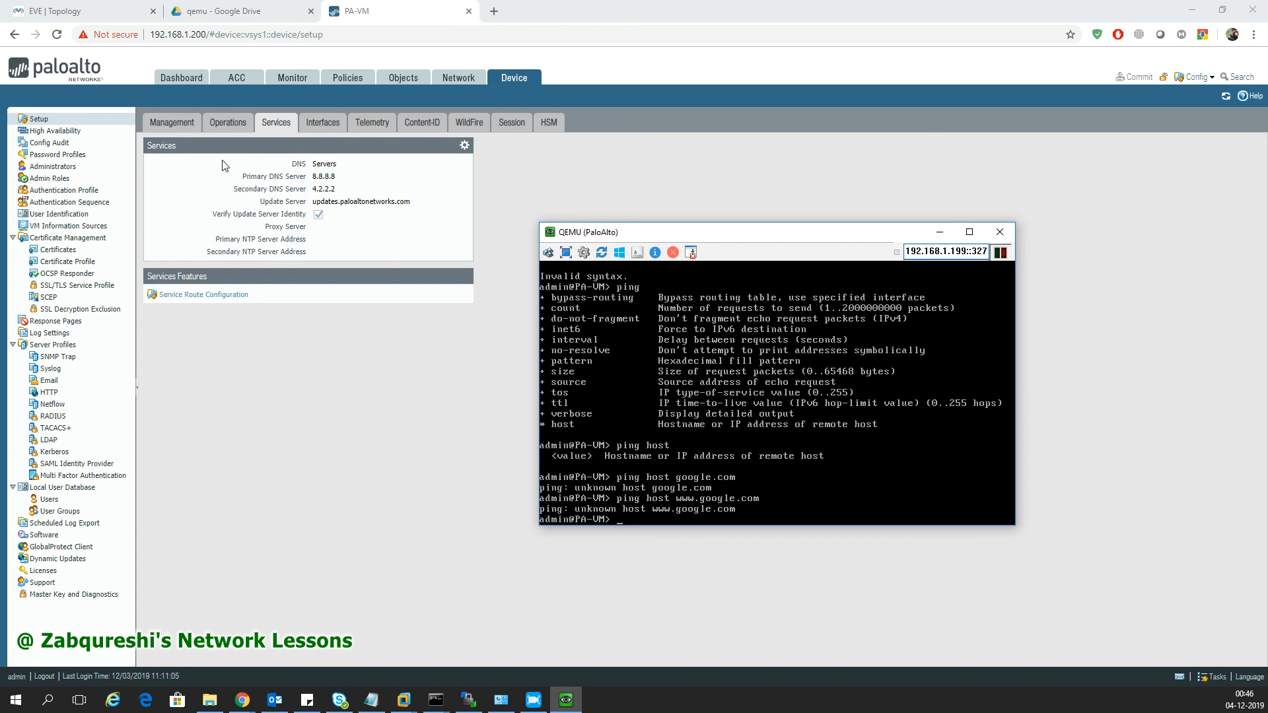
{"action": "left_click", "coordinate": [228, 122]}
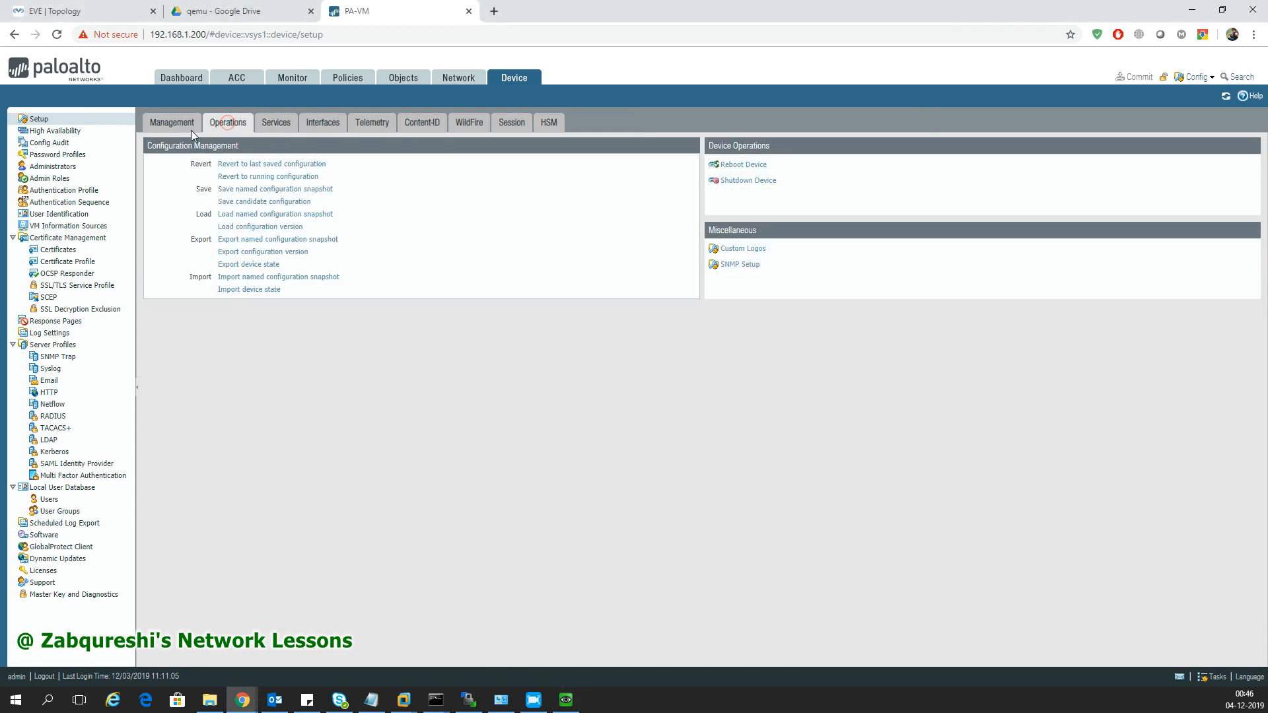
Review the Management tab's general, authentication and logging settings dialogs, cancelling each unchanged
{"action": "left_click", "coordinate": [172, 122]}
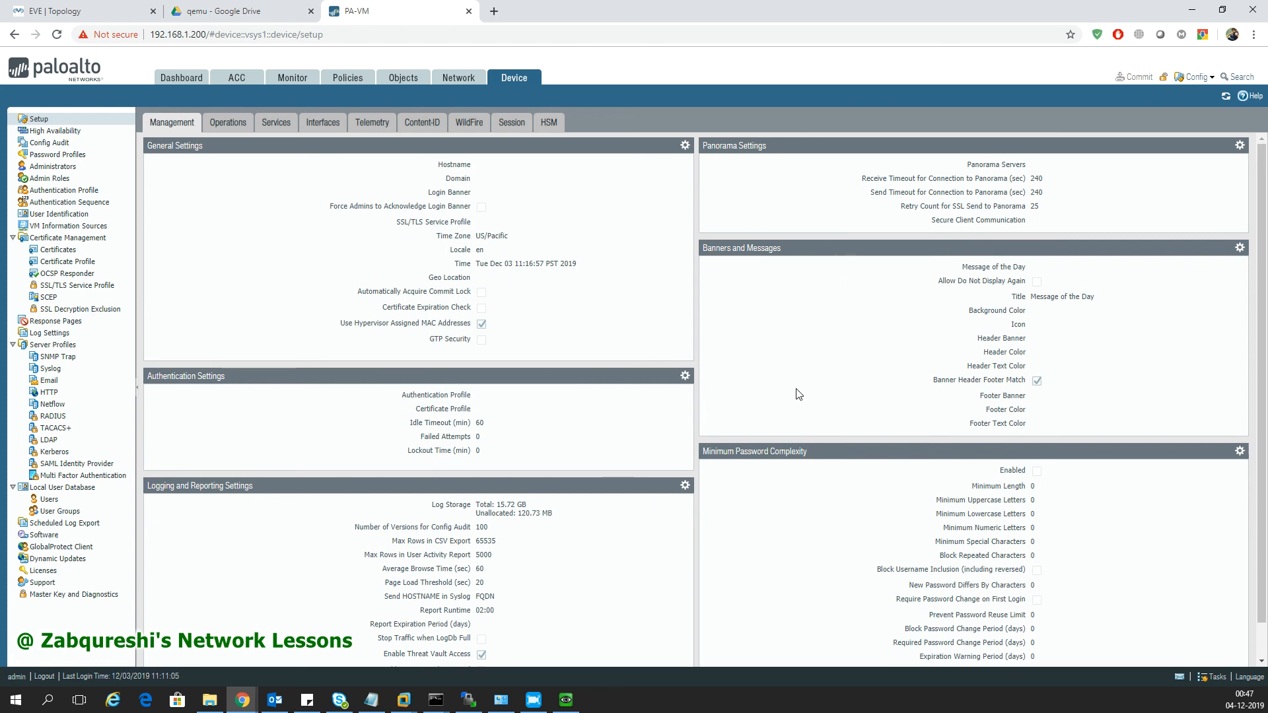
{"action": "scroll", "coordinate": [595, 427], "scroll_direction": "down", "scroll_amount": 1}
{"action": "scroll", "coordinate": [594, 427], "scroll_direction": "up", "scroll_amount": 1}
{"action": "left_click", "coordinate": [684, 146]}
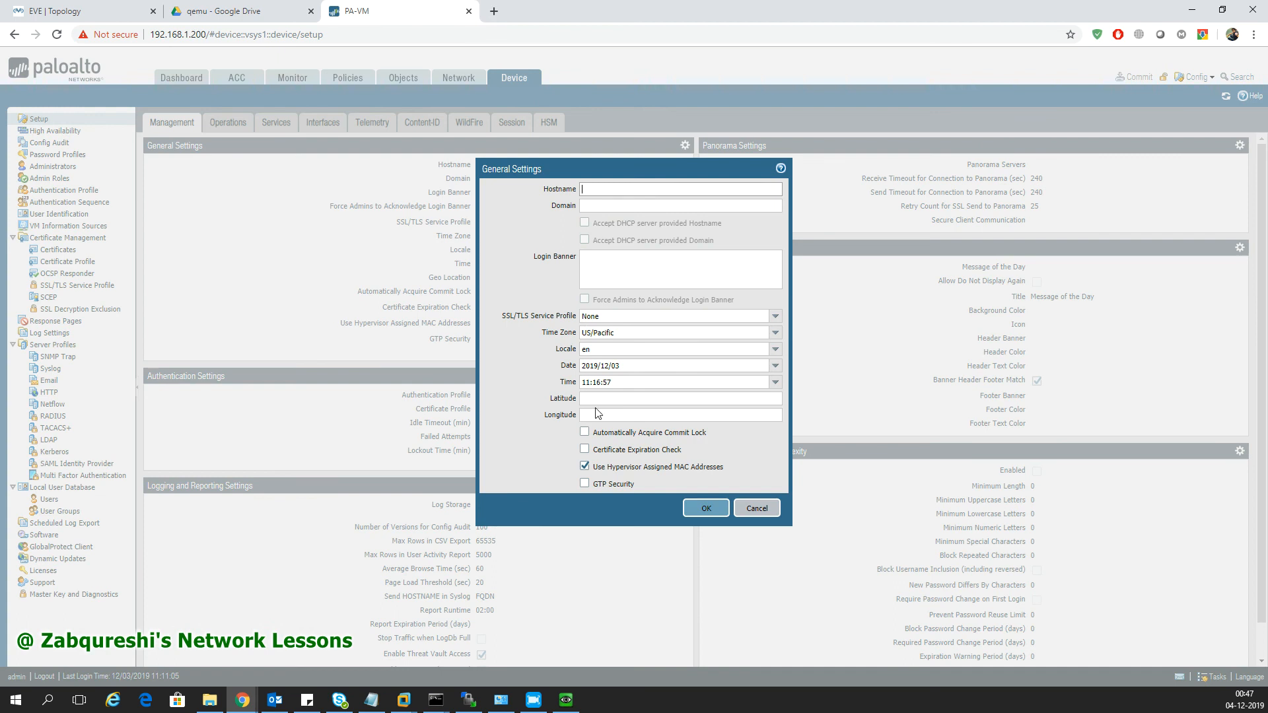
{"action": "left_click", "coordinate": [705, 509]}
{"action": "left_click", "coordinate": [686, 376]}
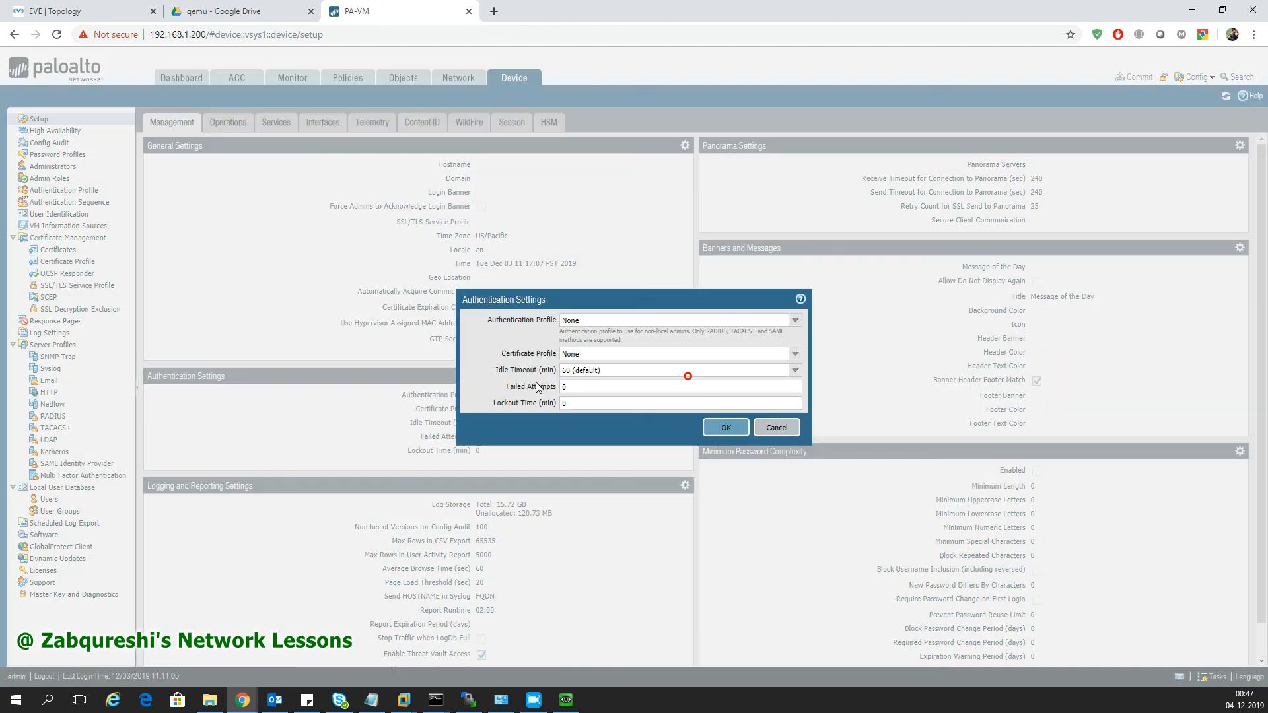
{"action": "left_click", "coordinate": [728, 428]}
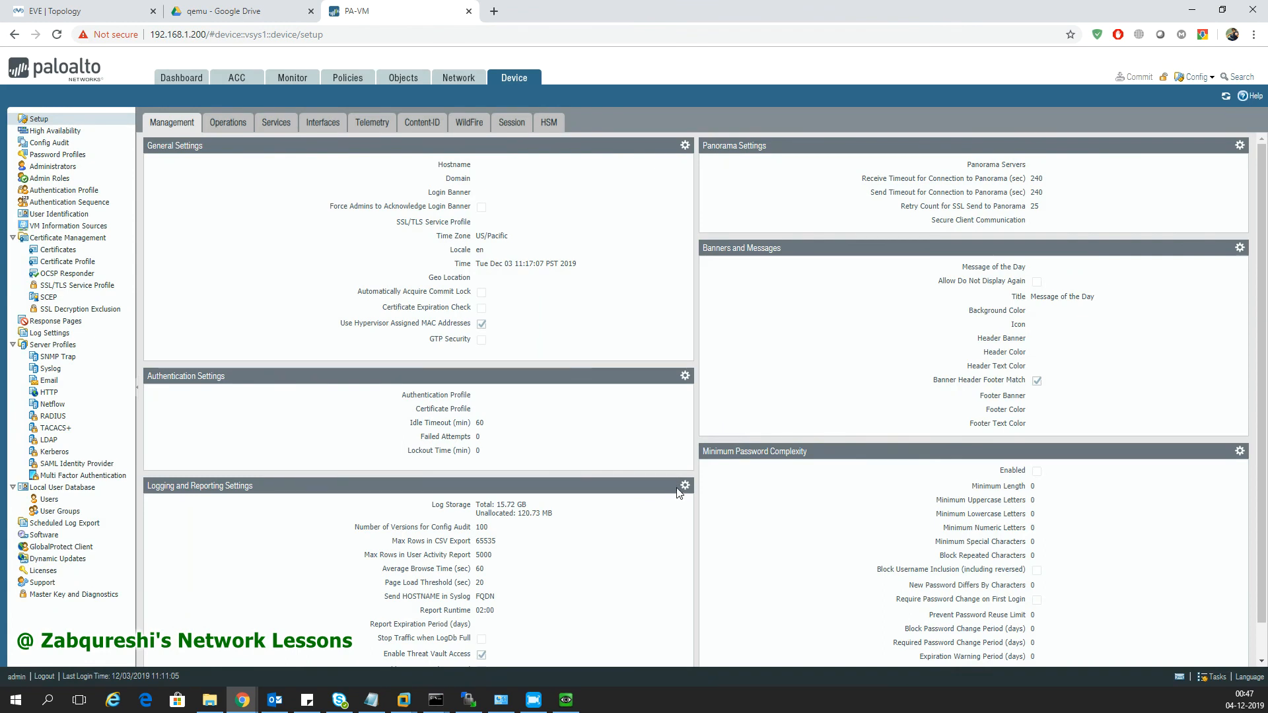
{"action": "left_click", "coordinate": [684, 485]}
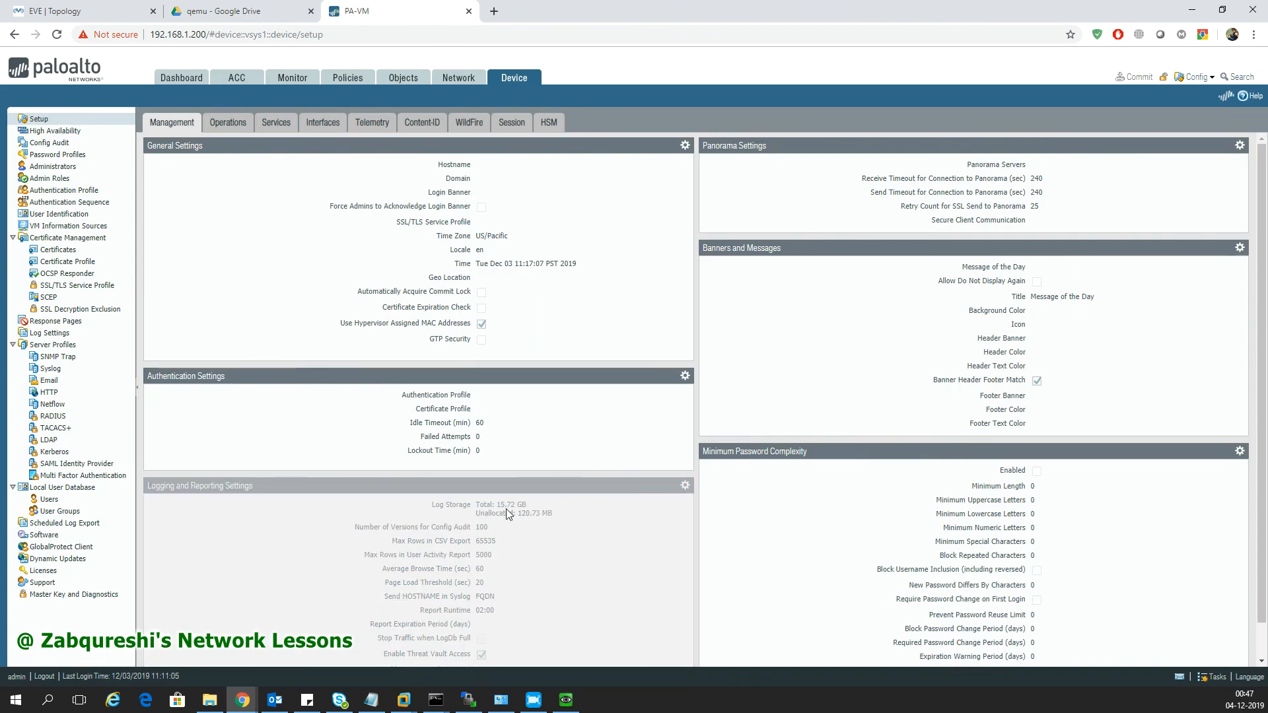
{"action": "left_click", "coordinate": [685, 486]}
{"action": "left_click", "coordinate": [860, 573]}
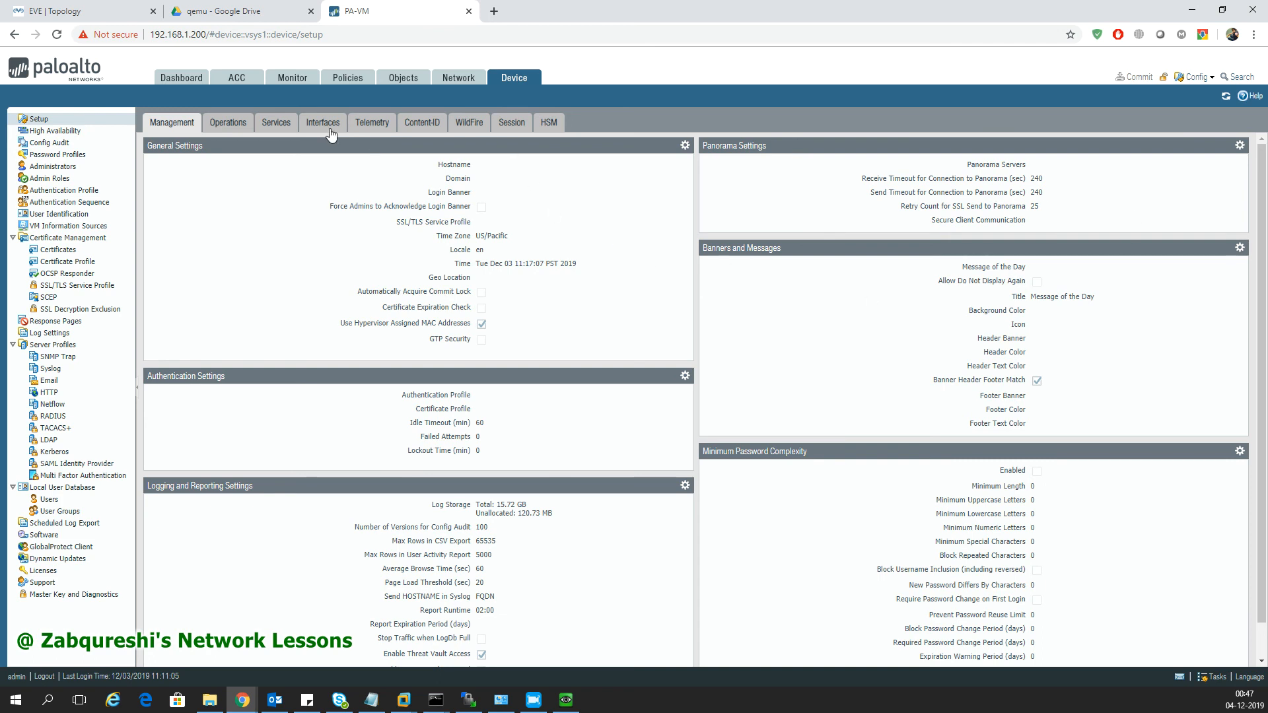
Check Operations, Services and the Management interface settings showing gateway 192.168.1.1
{"action": "left_click", "coordinate": [246, 123]}
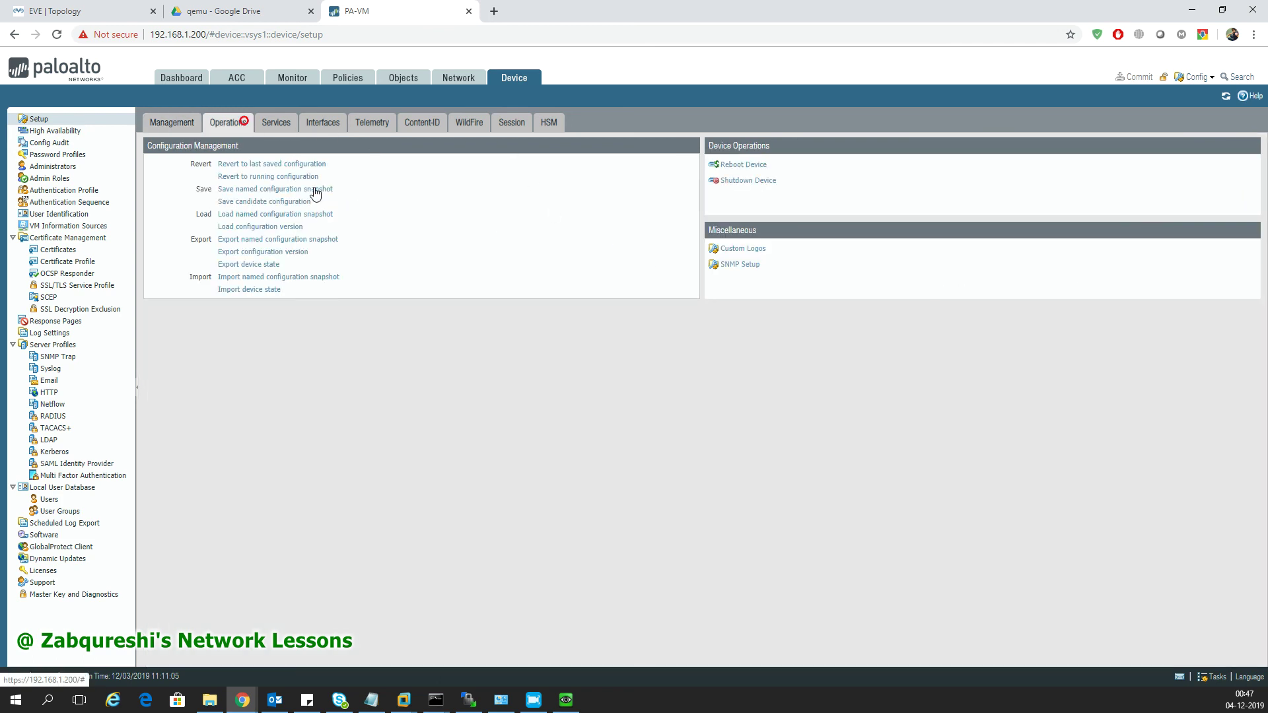
{"action": "left_click", "coordinate": [276, 123]}
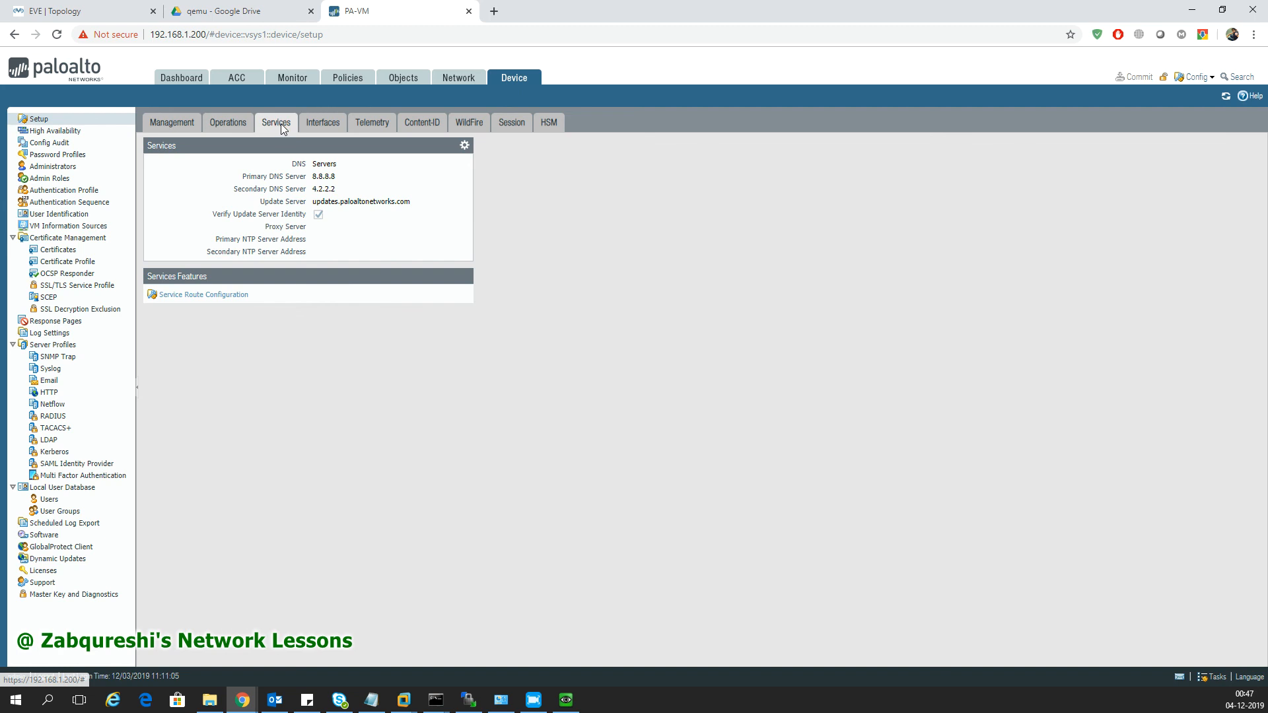
{"action": "left_click", "coordinate": [322, 121]}
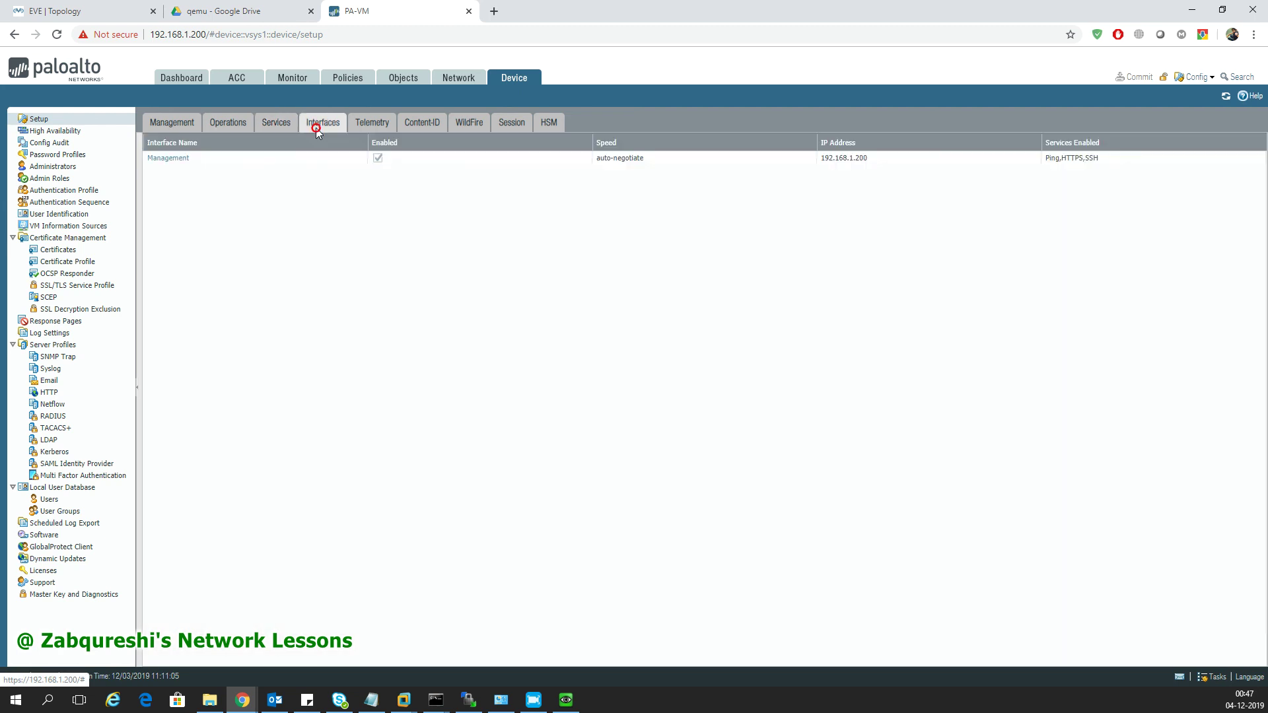
{"action": "left_click", "coordinate": [170, 158]}
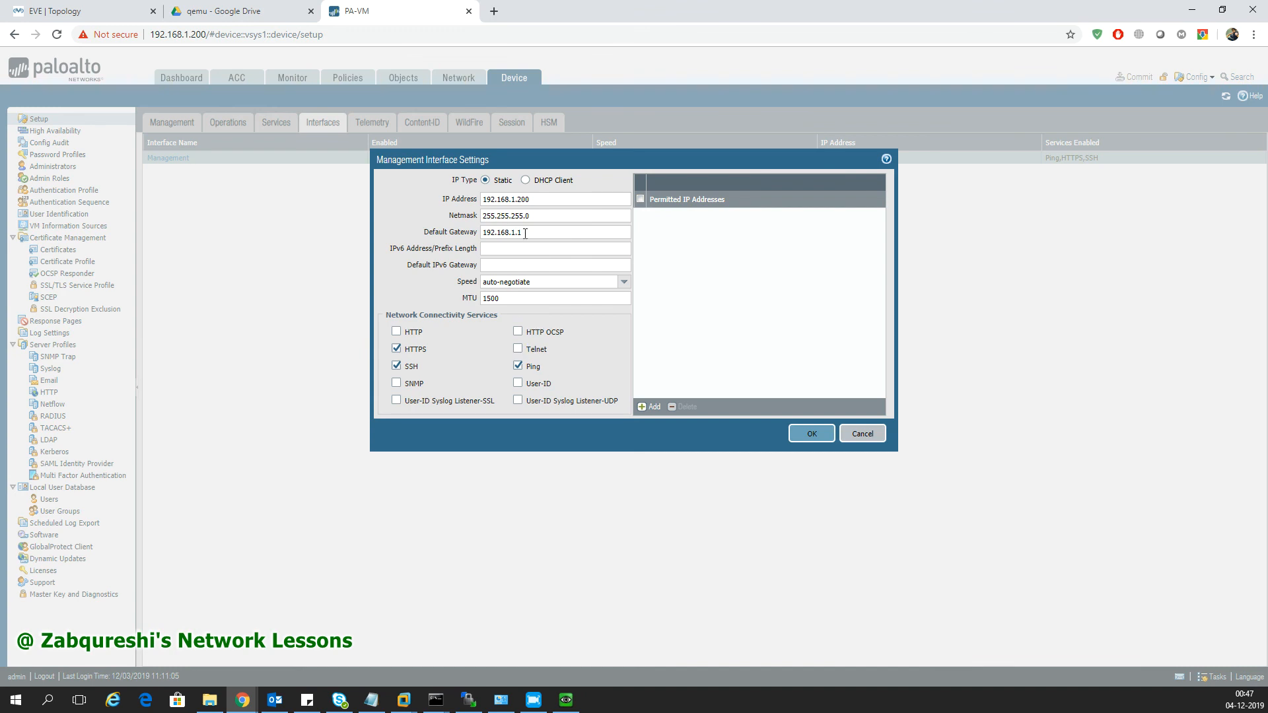
{"action": "left_click_drag", "start_coordinate": [523, 232], "coordinate": [479, 236]}
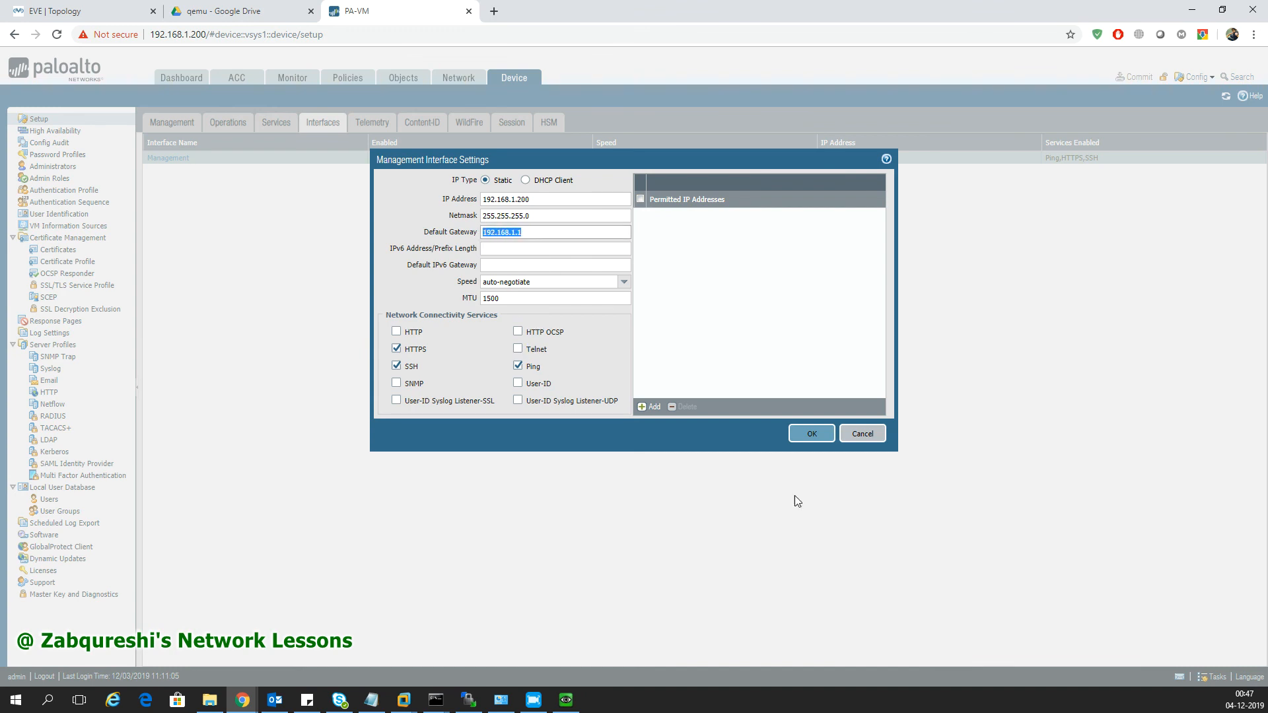
{"action": "left_click", "coordinate": [811, 433]}
Browse the Telemetry, Content-ID, WildFire, Session and HSM setup pages
{"action": "left_click", "coordinate": [372, 122]}
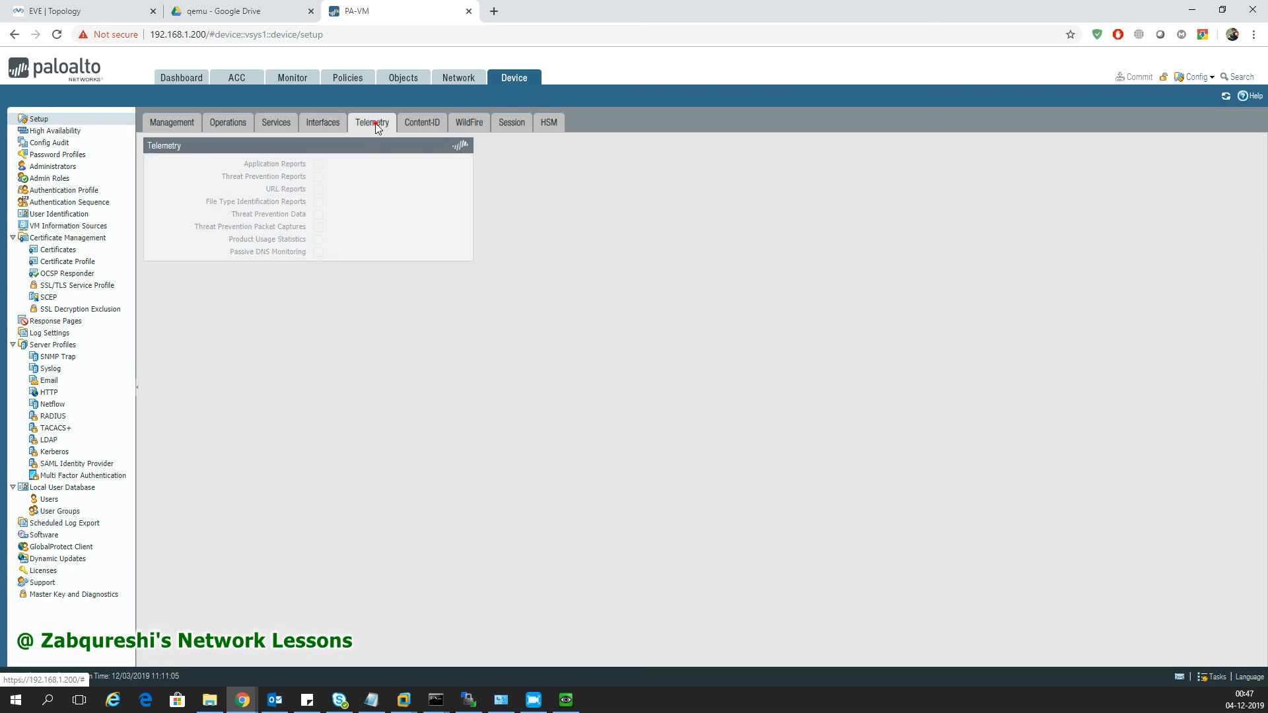
{"action": "left_click", "coordinate": [421, 122]}
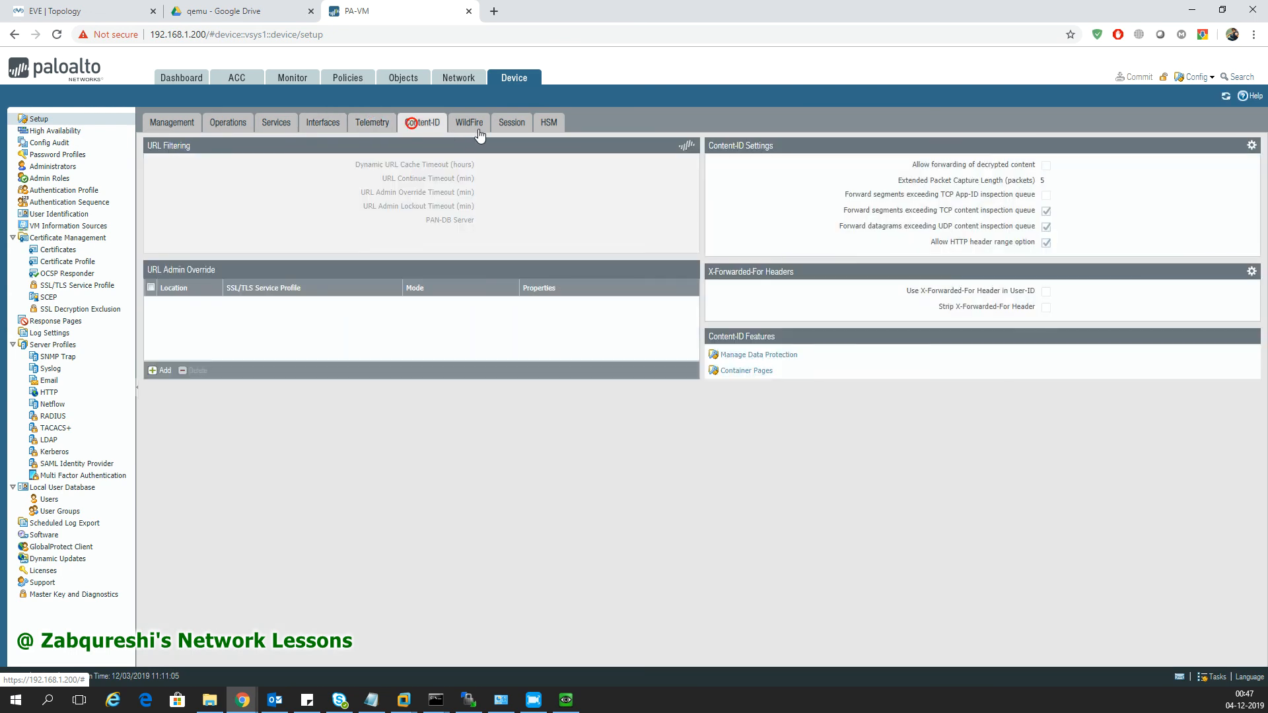
{"action": "left_click", "coordinate": [469, 121]}
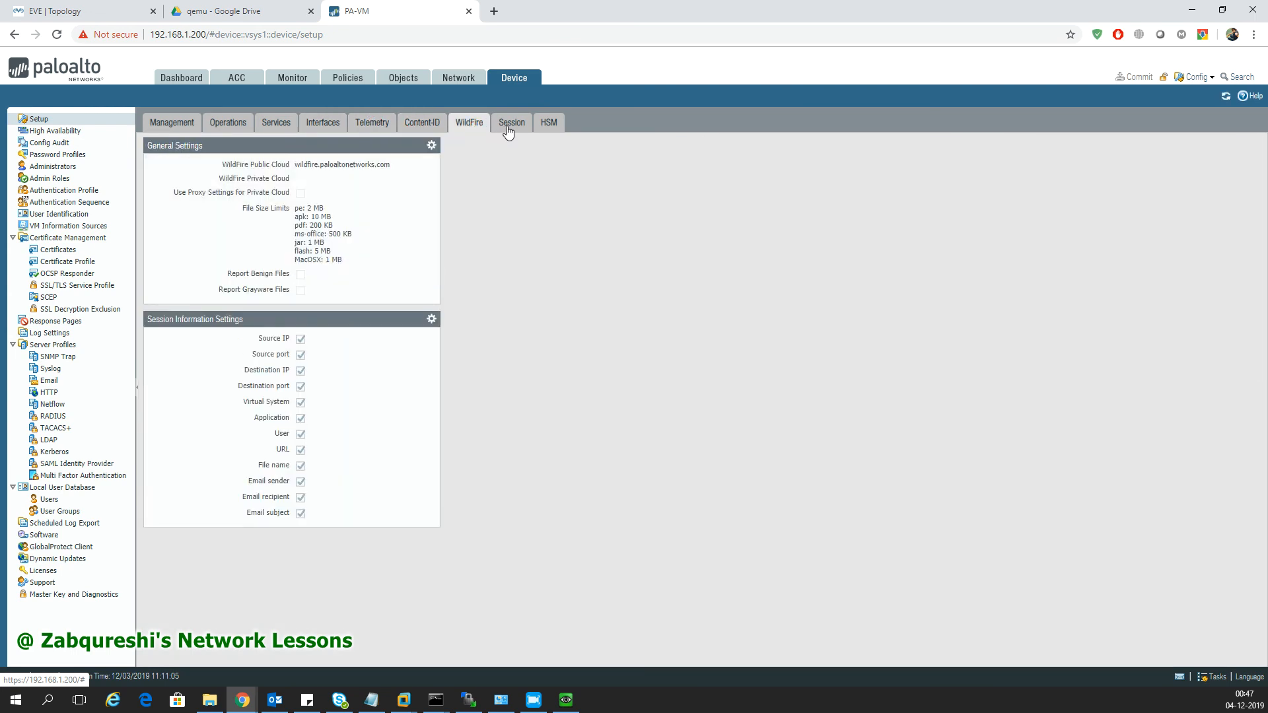
{"action": "left_click", "coordinate": [511, 121]}
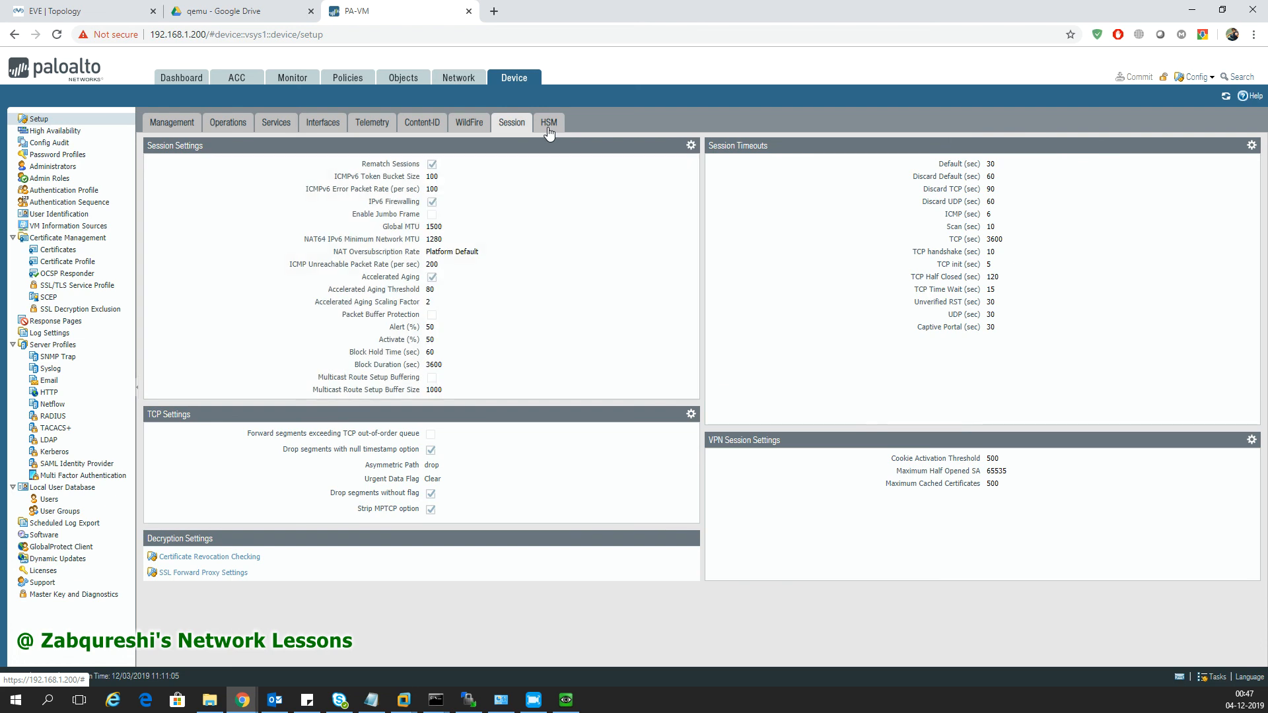
{"action": "left_click", "coordinate": [548, 124]}
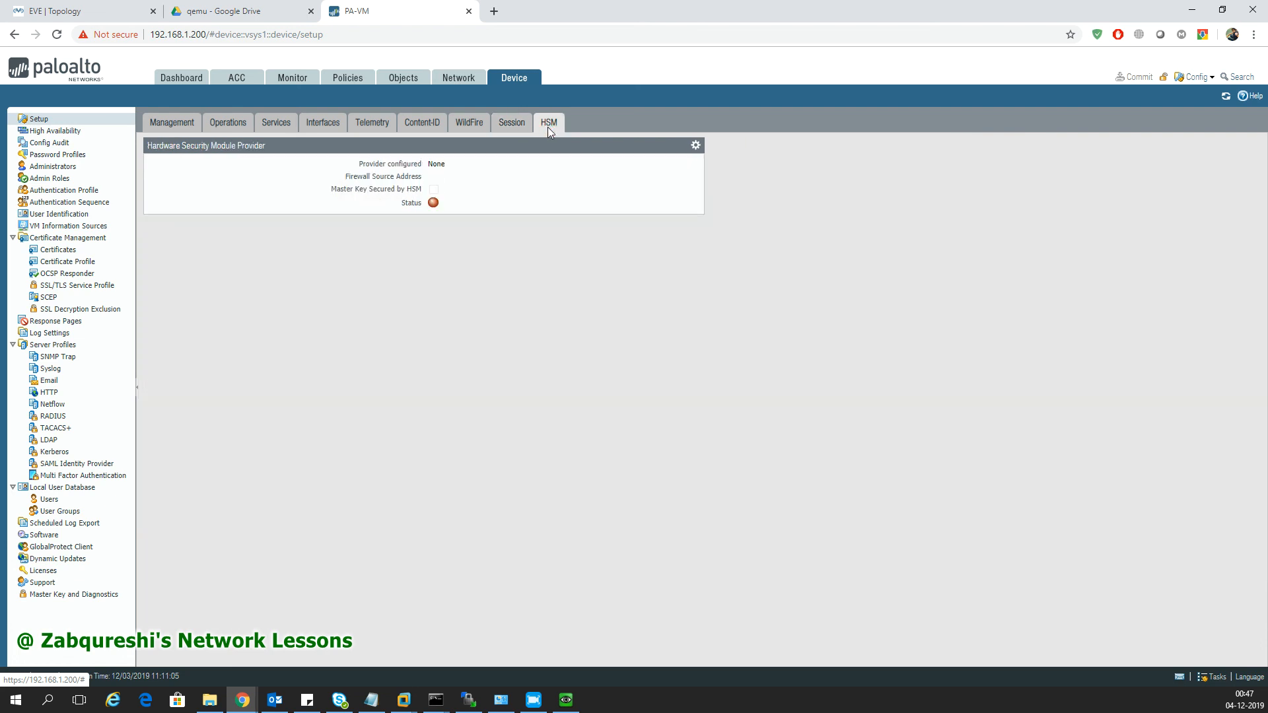
{"action": "left_click", "coordinate": [566, 701]}
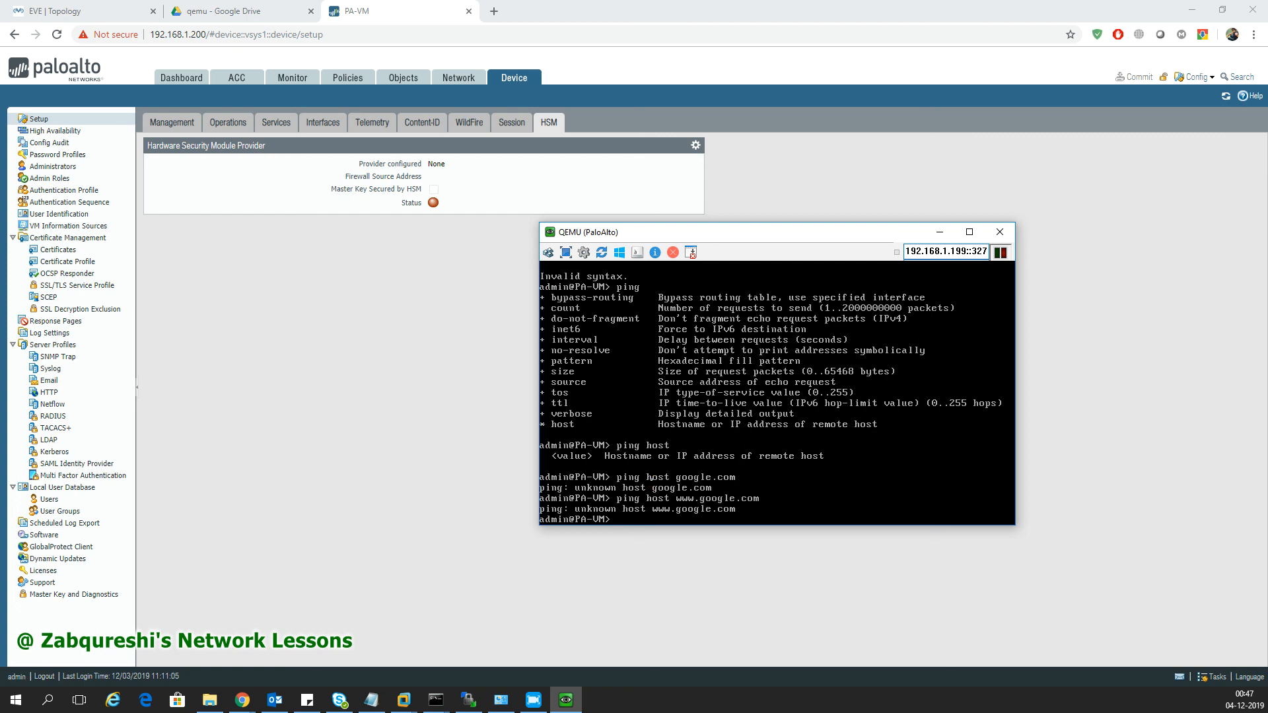
{"action": "type", "text": "ping host "}
{"action": "type", "text": "www.google.com"}
{"action": "key", "text": "Return"}
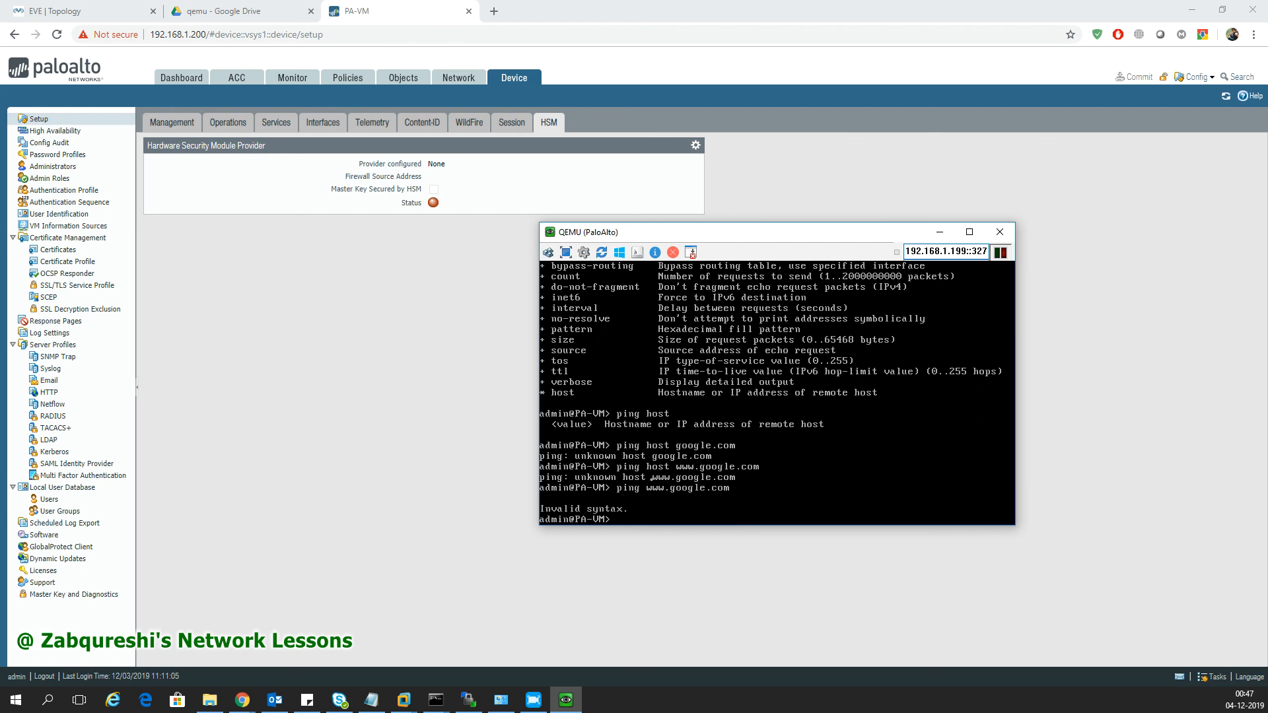
{"action": "type", "text": "ping"}
{"action": "key", "text": "Tab"}
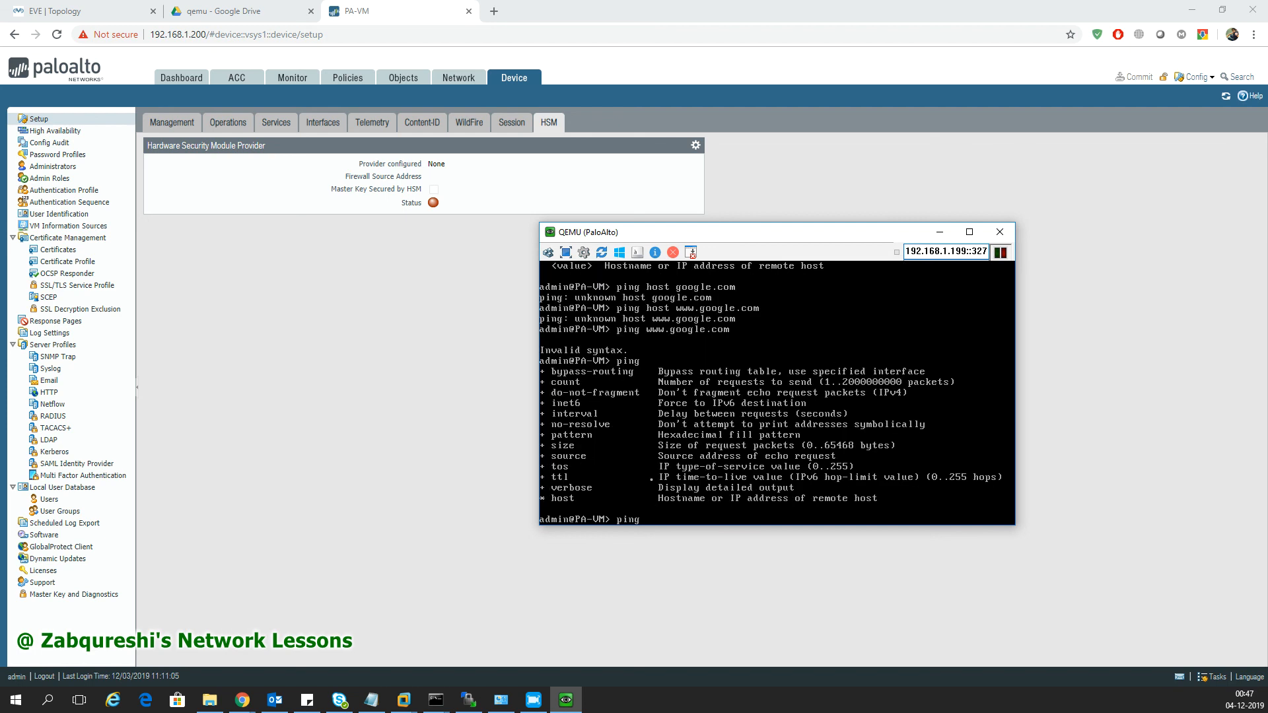
{"action": "type", "text": "host "}
{"action": "type", "text": "www.google."}
{"action": "type", "text": "com"}
{"action": "key", "text": "Tab"}
{"action": "key", "text": "Tab"}
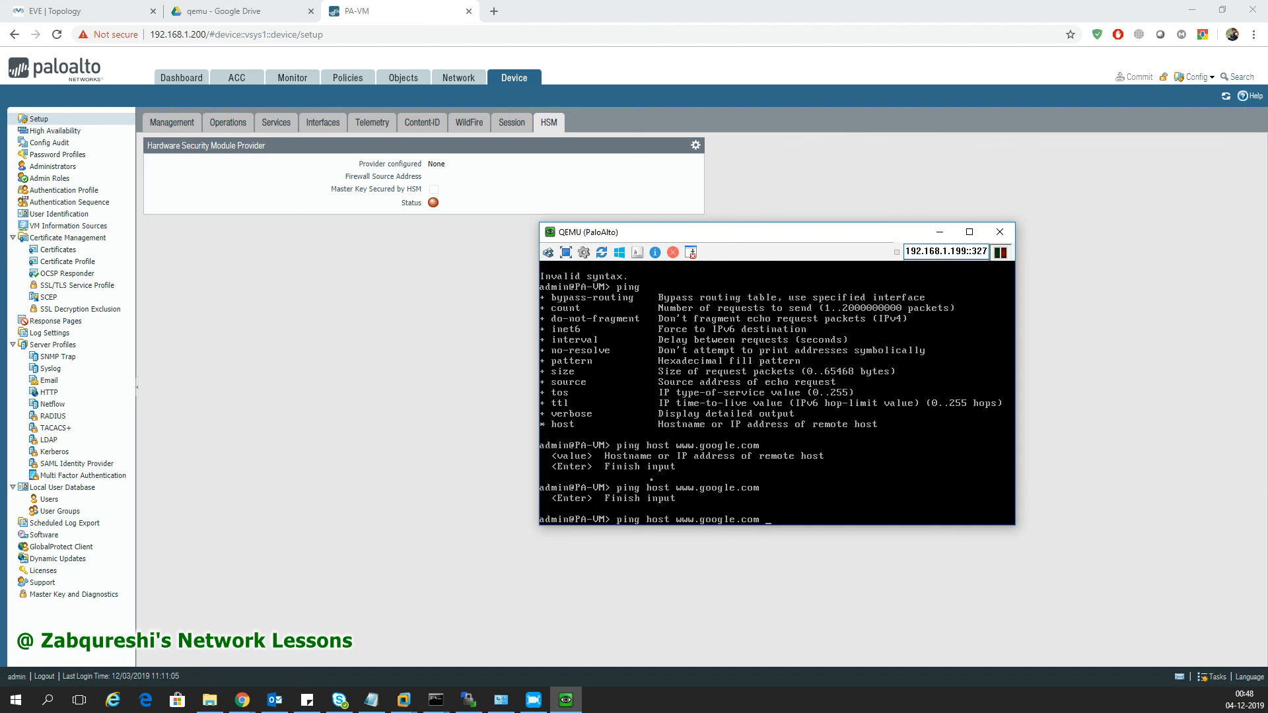
{"action": "key", "text": "Tab"}
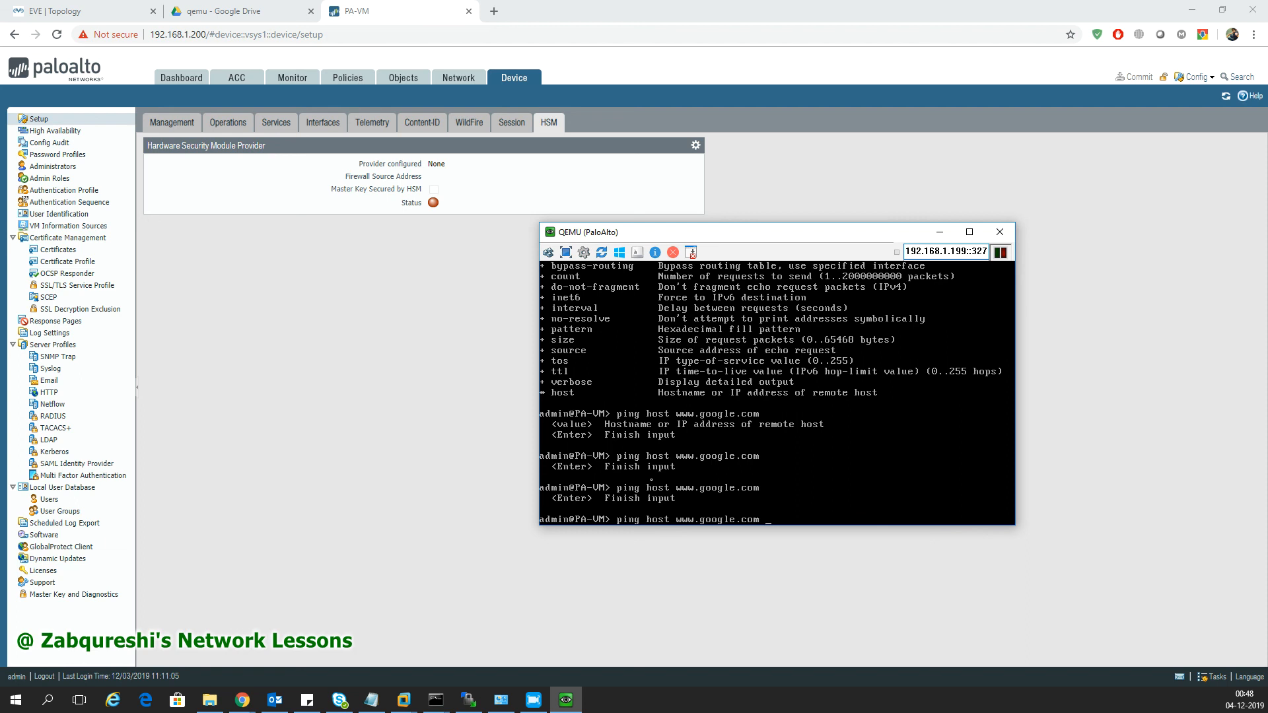
{"action": "type", "text": "sou"}
Show the CLI help for ping's source address option
{"action": "key", "text": "BackSpace"}
{"action": "key", "text": "BackSpace"}
{"action": "key", "text": "BackSpace"}
{"action": "key", "text": "BackSpace"}
{"action": "key", "text": "BackSpace"}
{"action": "key", "text": "BackSpace"}
{"action": "key", "text": "BackSpace"}
{"action": "key", "text": "BackSpace"}
{"action": "key", "text": "BackSpace"}
{"action": "key", "text": "BackSpace"}
{"action": "key", "text": "BackSpace"}
{"action": "key", "text": "BackSpace"}
{"action": "type", "text": "source m"}
{"action": "key", "text": "Tab"}
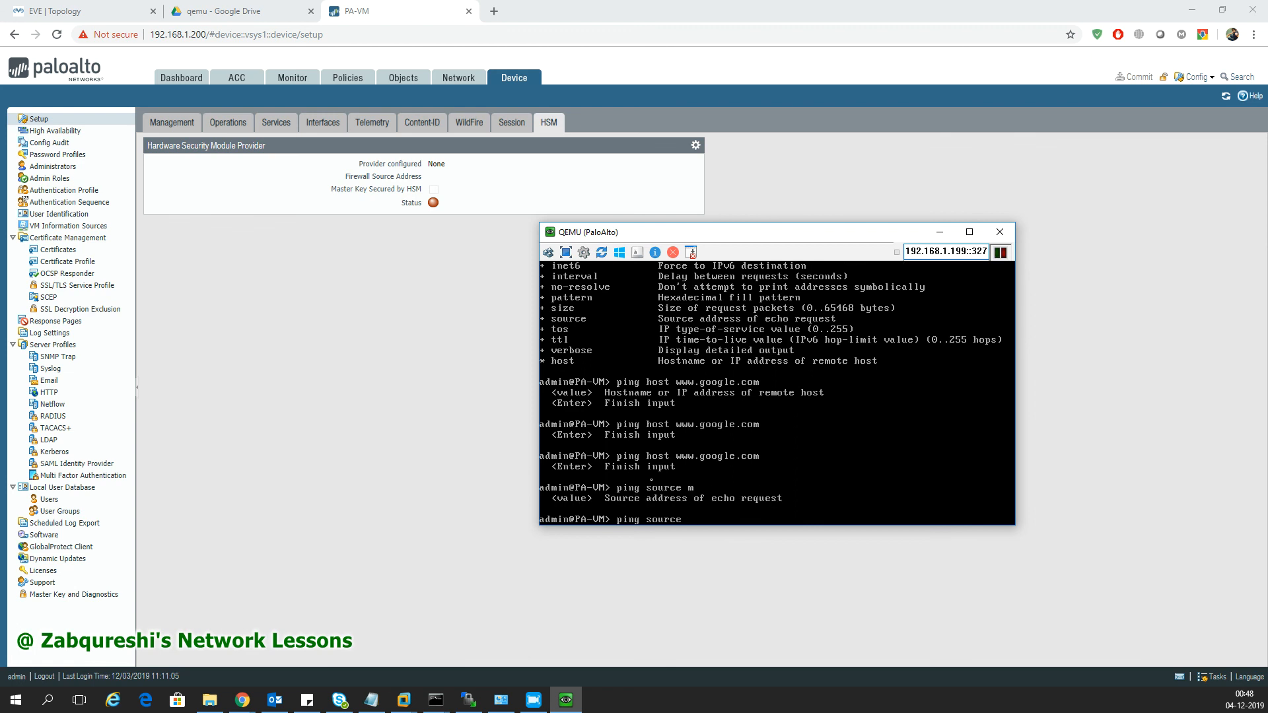
{"action": "key", "text": "BackSpace"}
{"action": "key", "text": "Tab"}
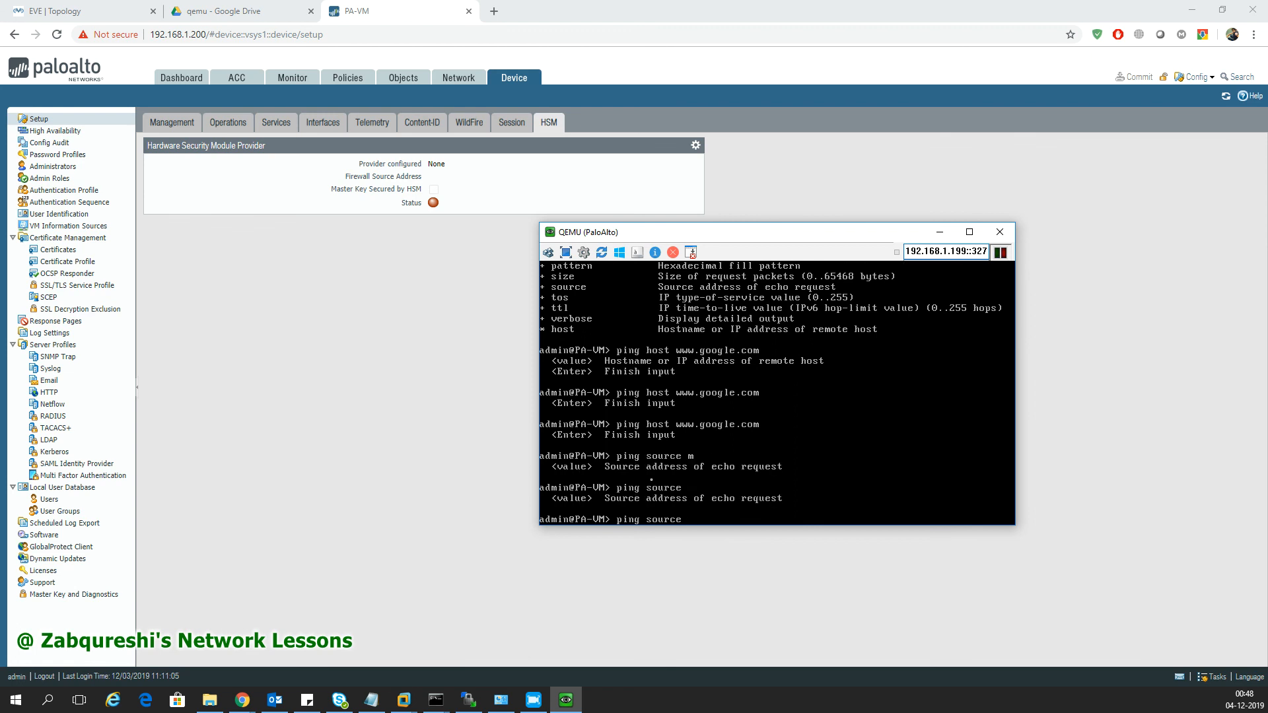
{"action": "type", "text": "92.1"}
{"action": "type", "text": "68.1.20"}
{"action": "type", "text": "0"}
Run 'ping source 192.168.1.200 host 8.8.8.8' and stop it with 0% packet loss
{"action": "key", "text": "Tab"}
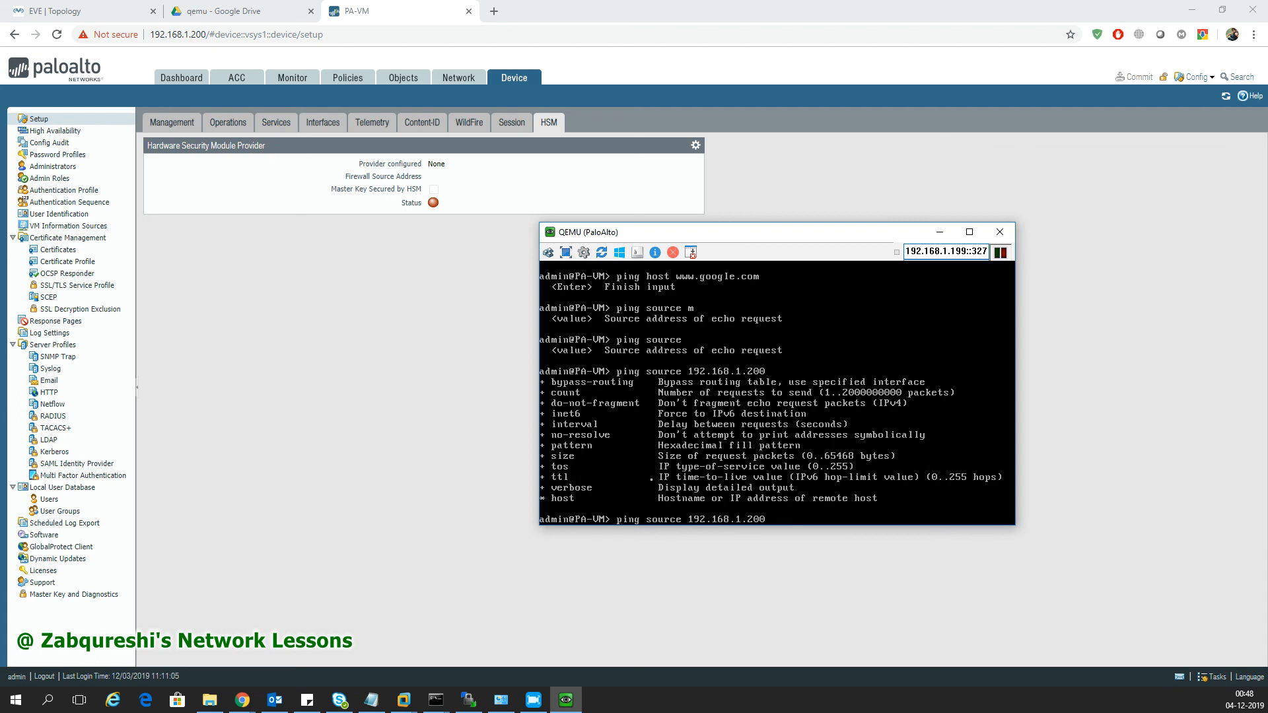
{"action": "type", "text": "host"}
{"action": "key", "text": "Tab"}
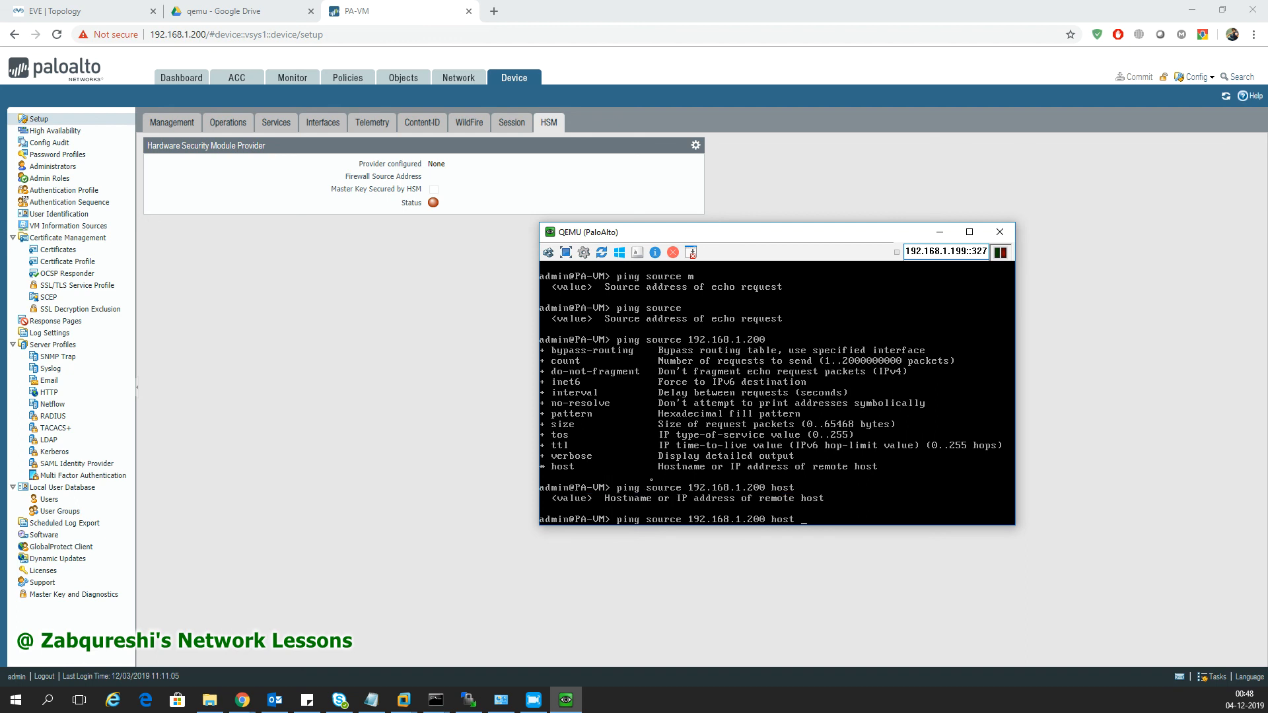
{"action": "type", "text": "8.8.8.8"}
{"action": "key", "text": "Return"}
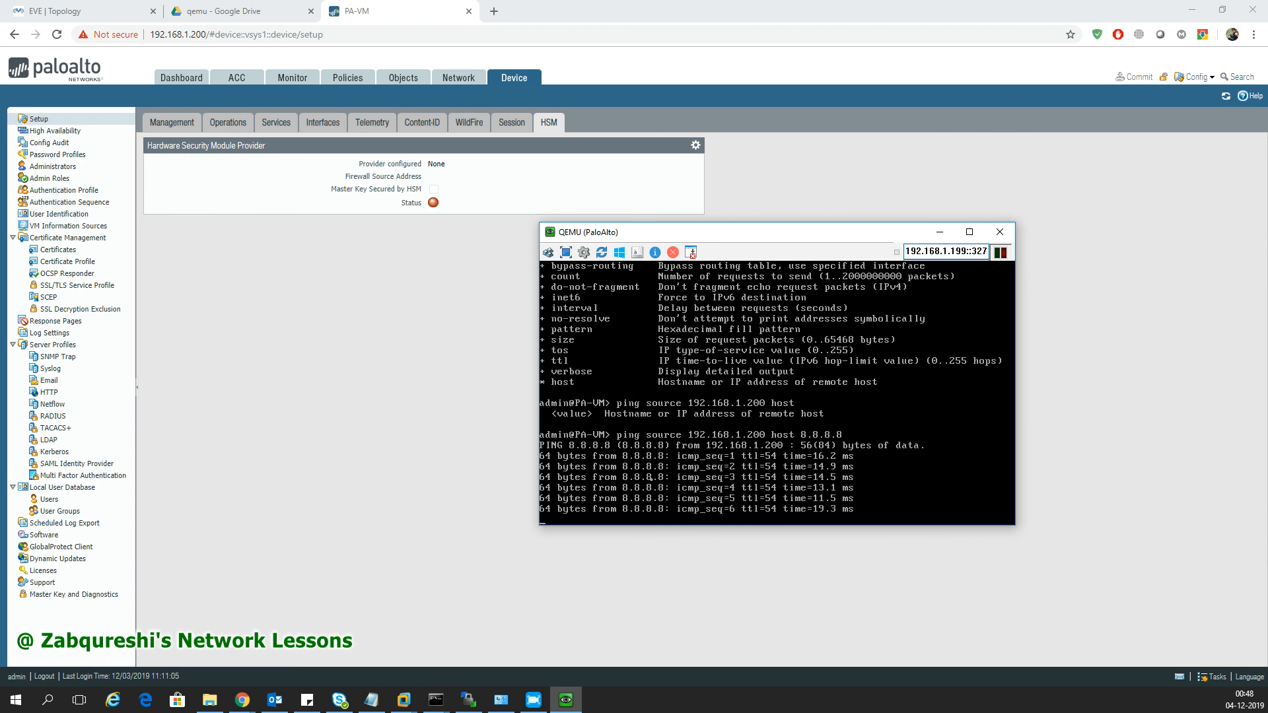
{"action": "key", "text": "ctrl+c"}
{"action": "key", "text": "Up"}
{"action": "key", "text": "BackSpace"}
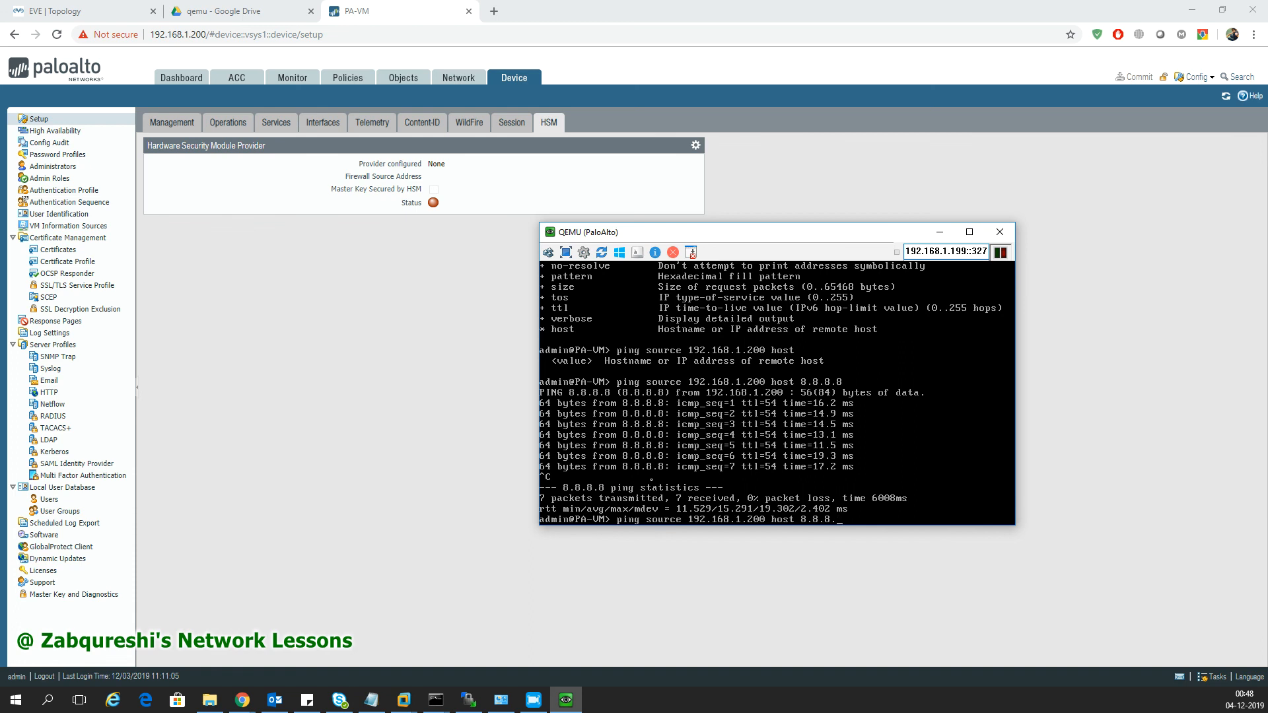
{"action": "key", "text": "BackSpace"}
{"action": "key", "text": "BackSpace"}
{"action": "type", "text": "w"}
{"action": "type", "text": "w"}
{"action": "type", "text": "facbe"}
{"action": "key", "text": "BackSpace"}
{"action": "key", "text": "BackSpace"}
{"action": "type", "text": "ebook."}
{"action": "type", "text": "com"}
{"action": "key", "text": "Return"}
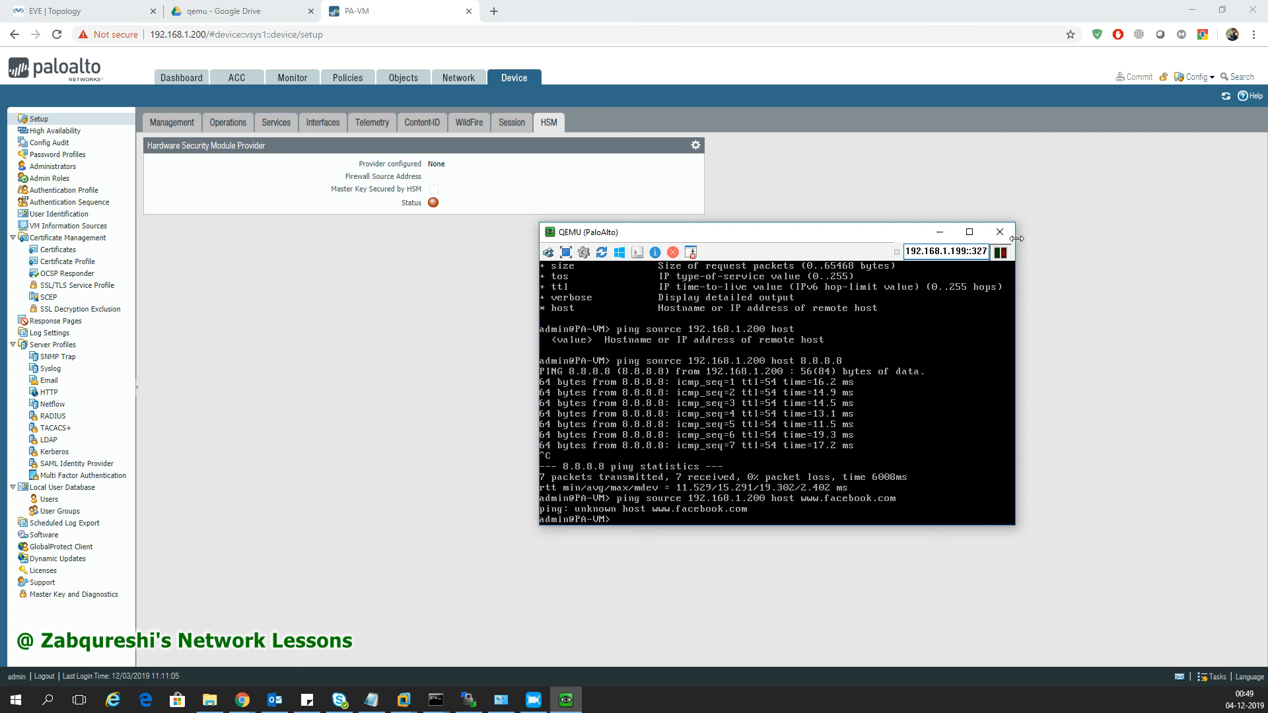
{"action": "left_click", "coordinate": [1000, 232]}
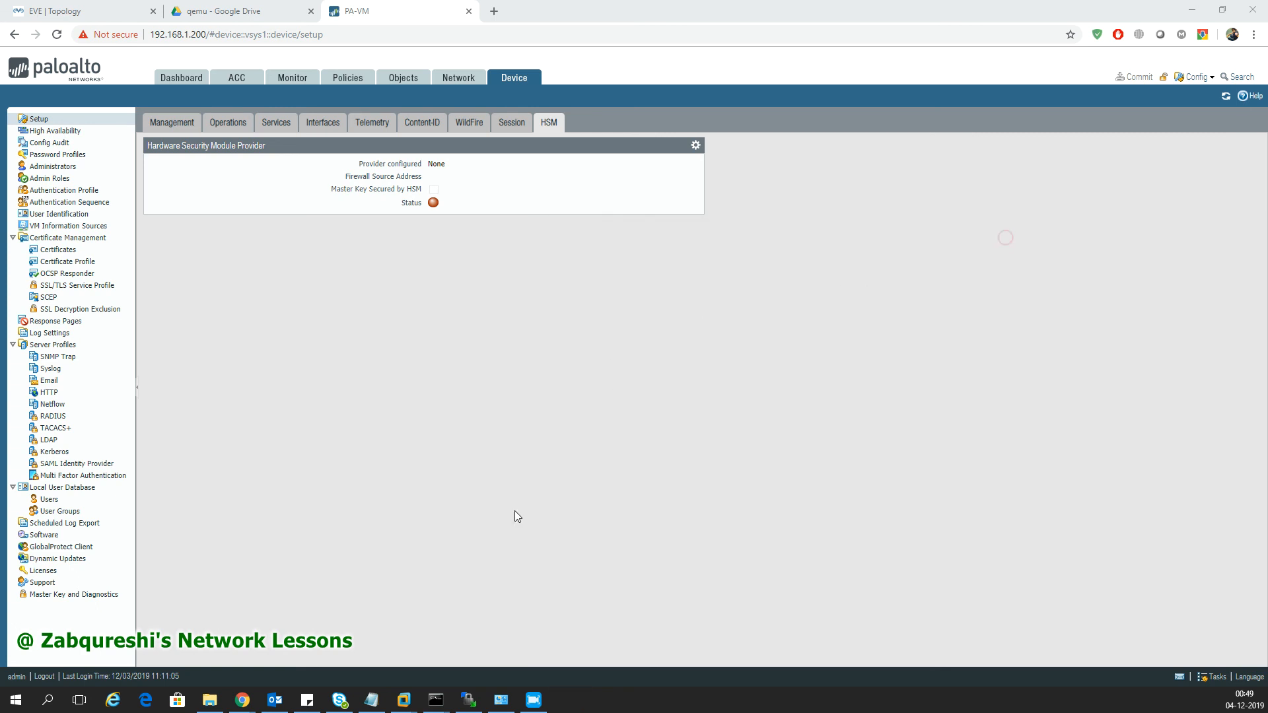
Bring up a Command Prompt, then the EVE VM console showing its successful 8.8.8.8 ping
{"action": "left_click", "coordinate": [436, 700]}
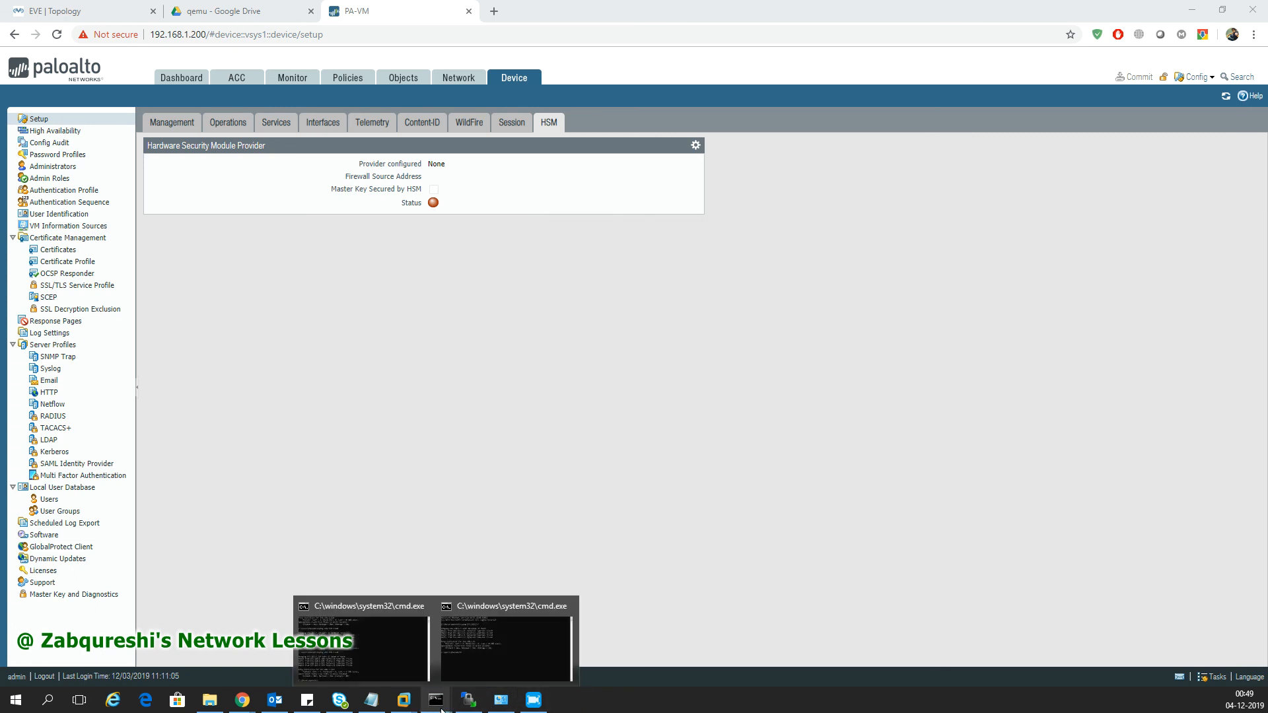
{"action": "left_click", "coordinate": [461, 665]}
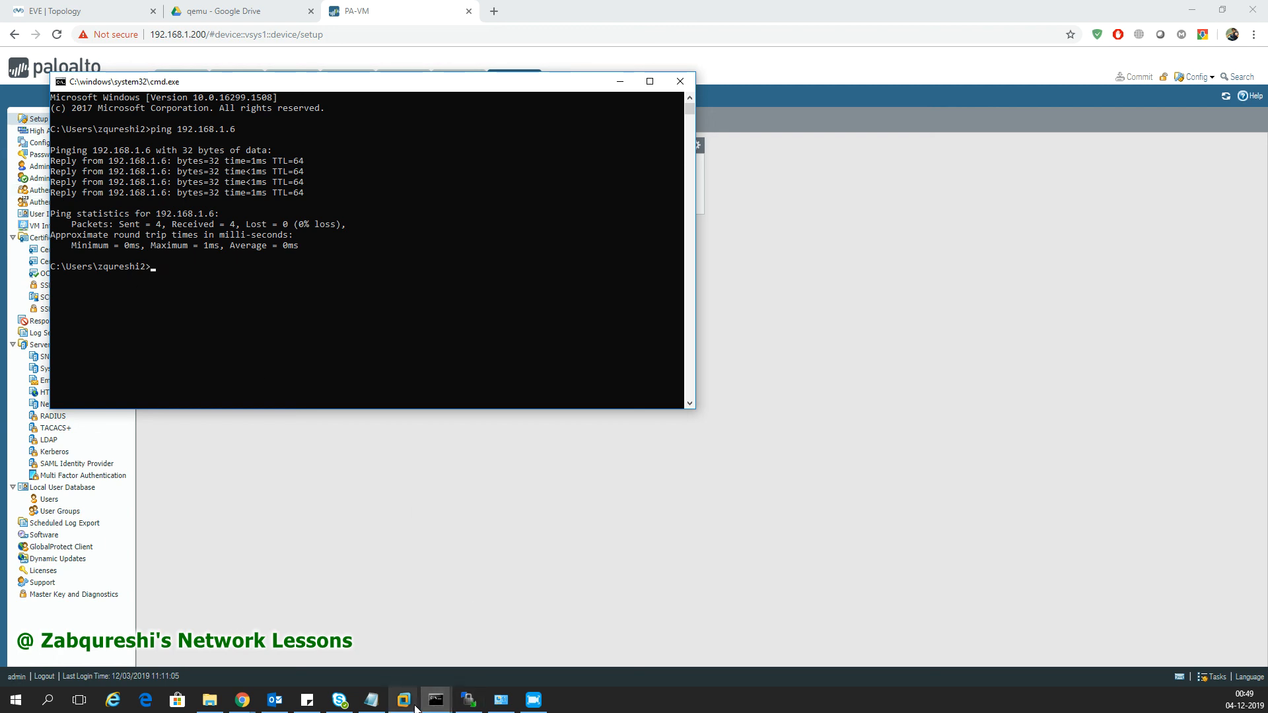
{"action": "mouse_move", "coordinate": [403, 699]}
{"action": "left_click", "coordinate": [444, 638]}
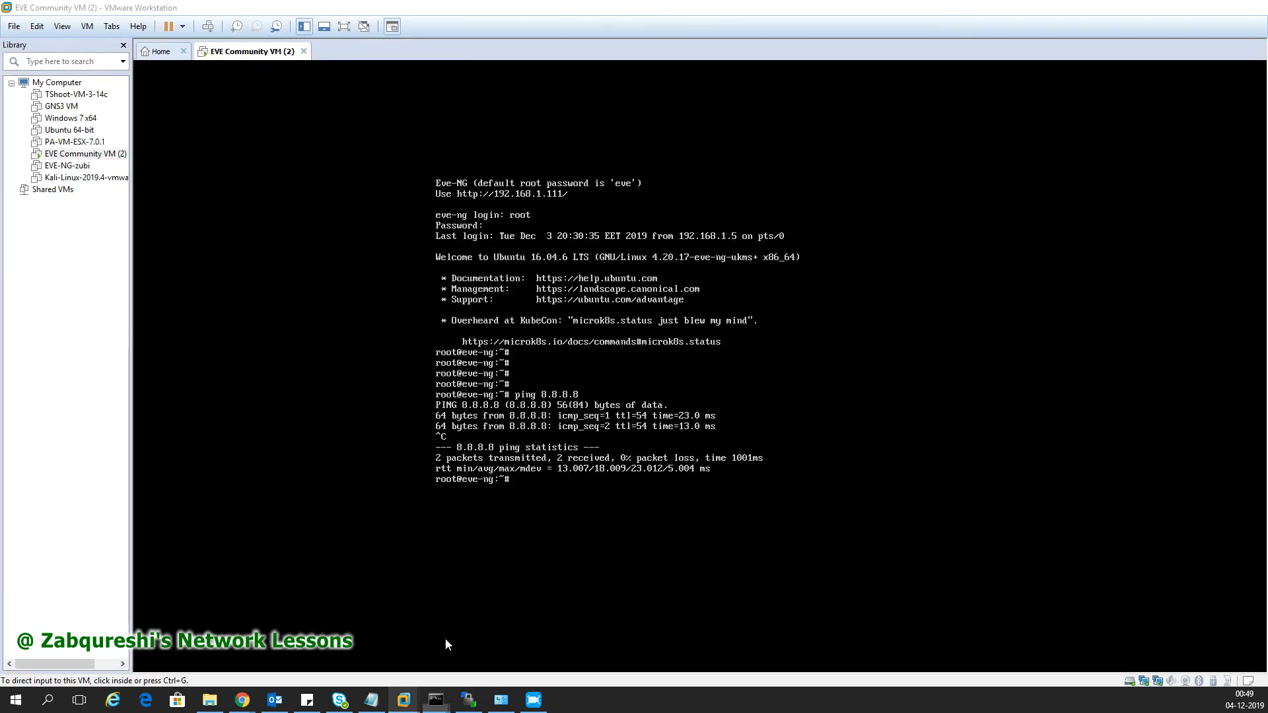
{"action": "key", "text": "ctrl+alt"}
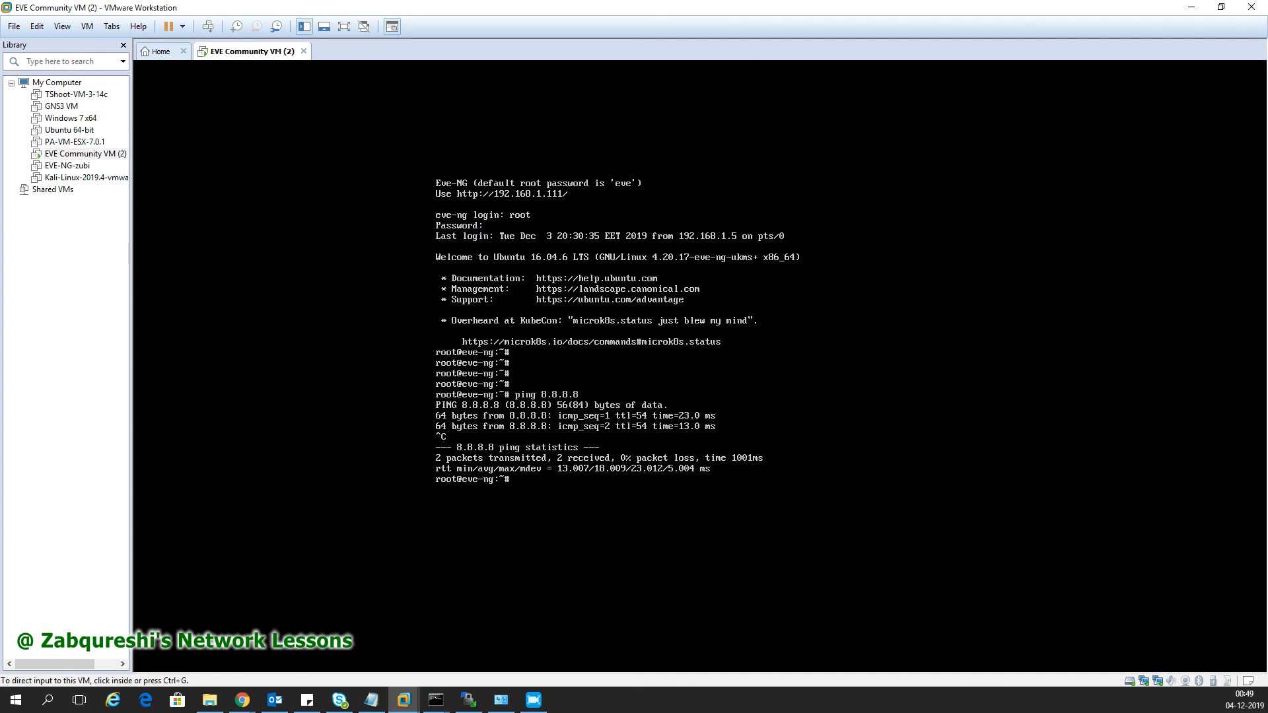